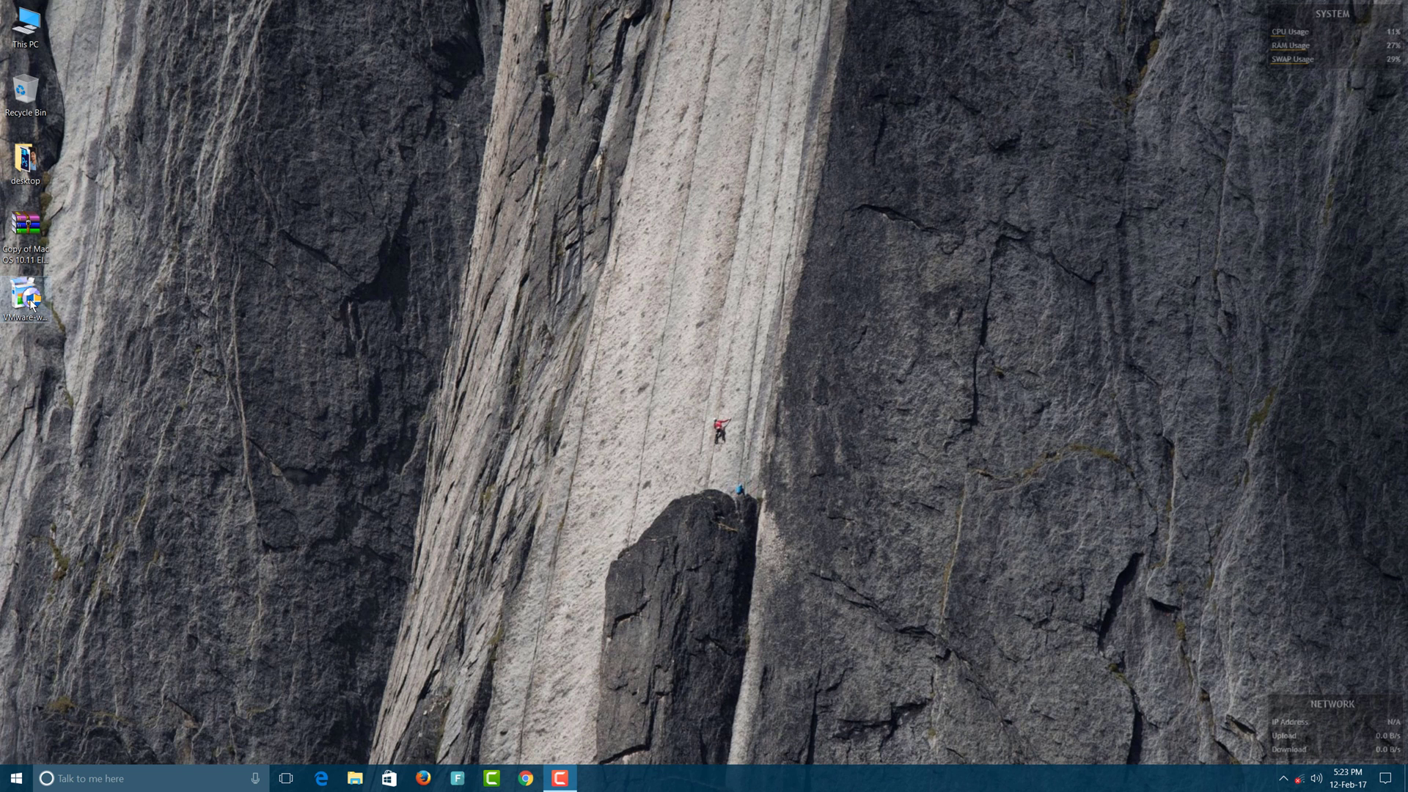
Install VMware Workstation Pro, accepting the license agreement and the default setup options, and finish without entering a license key
click(650, 480)
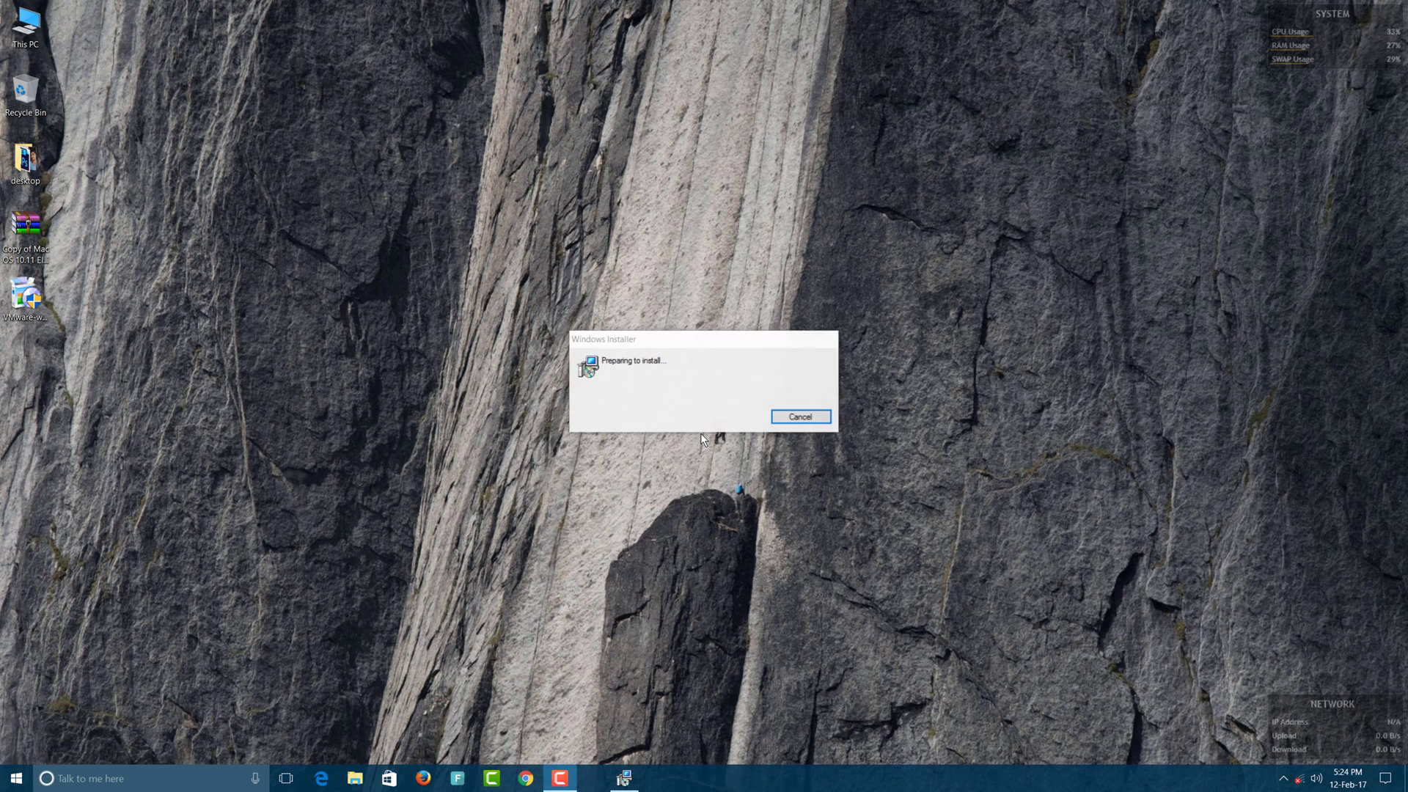
key(Return)
click(688, 466)
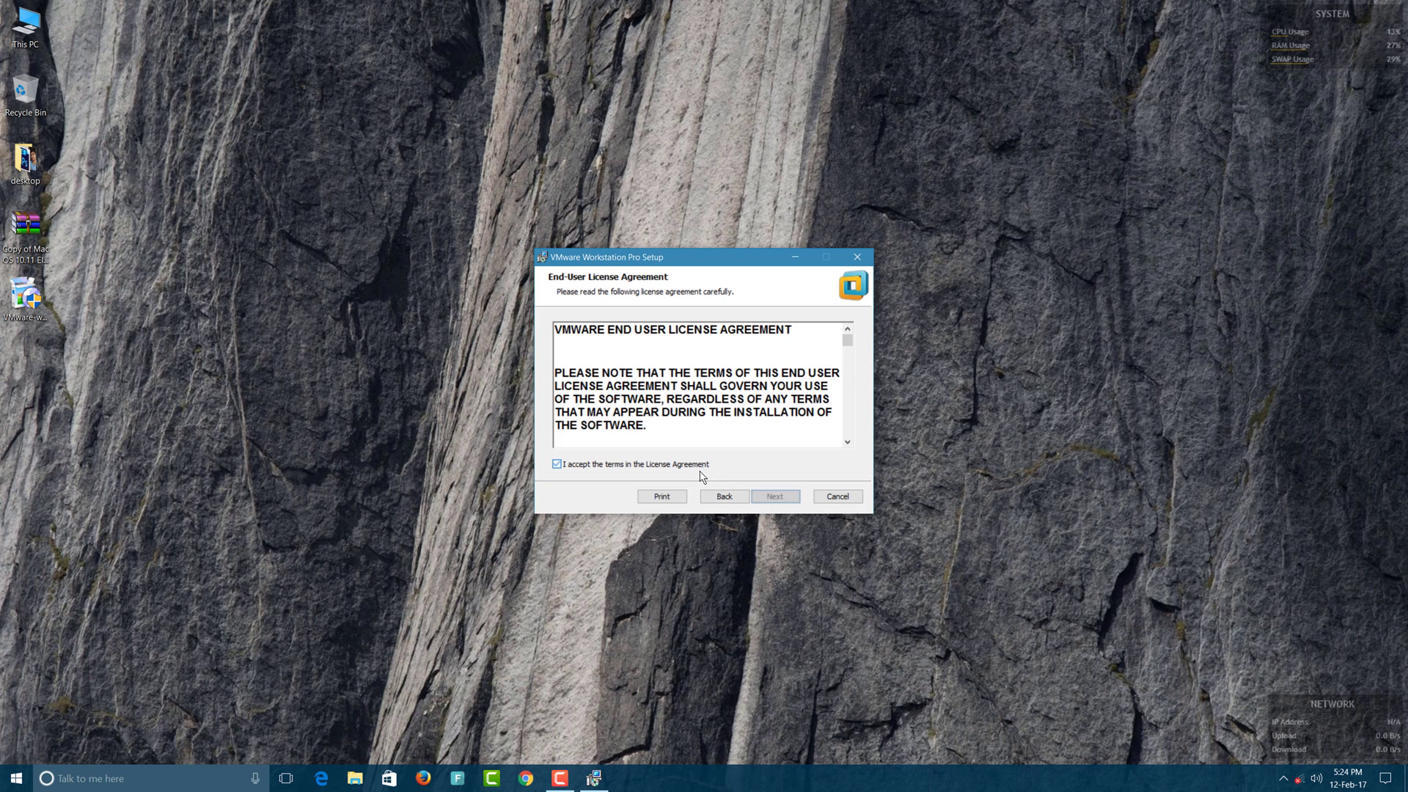
key(Return)
key(Return)
key(Return)
key(Return)
key(Return)
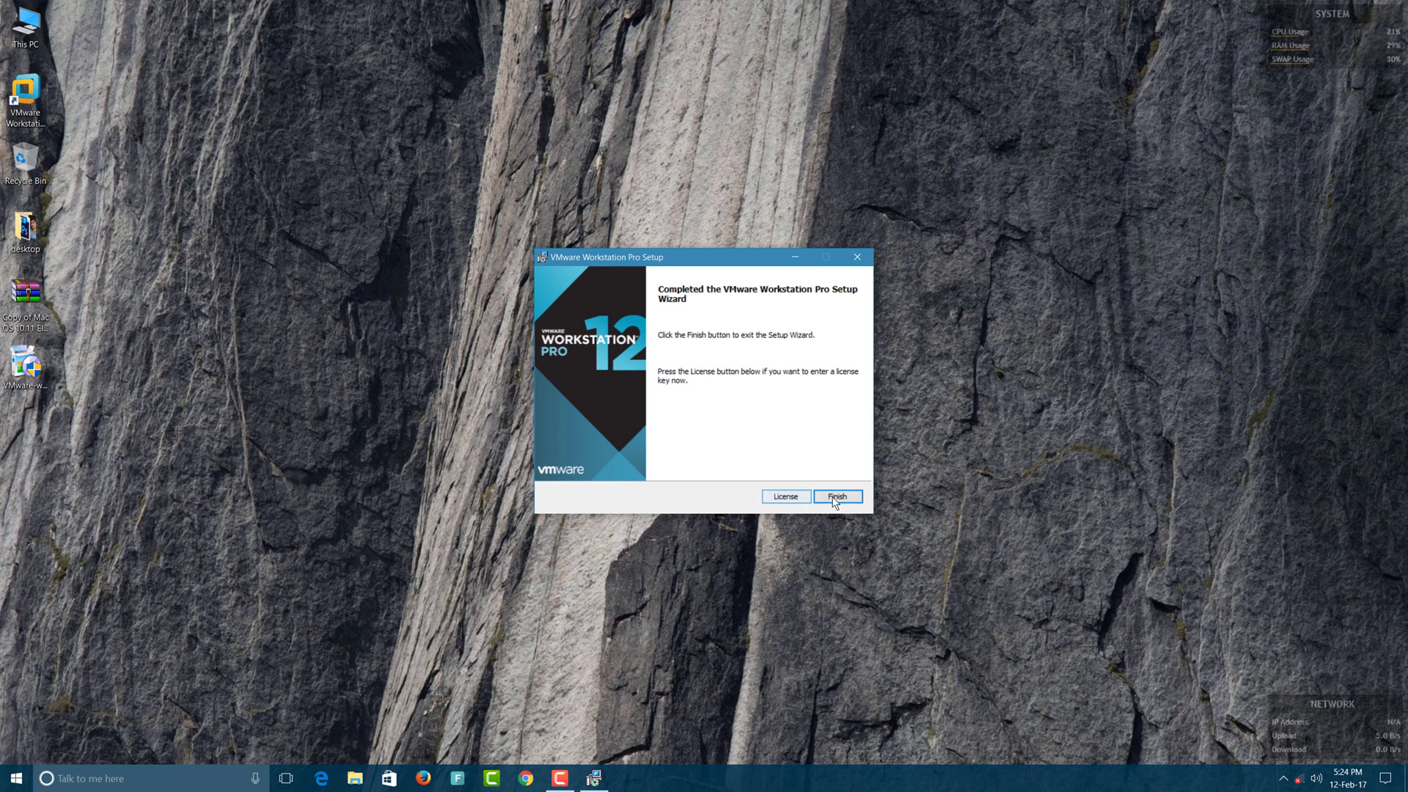
click(837, 496)
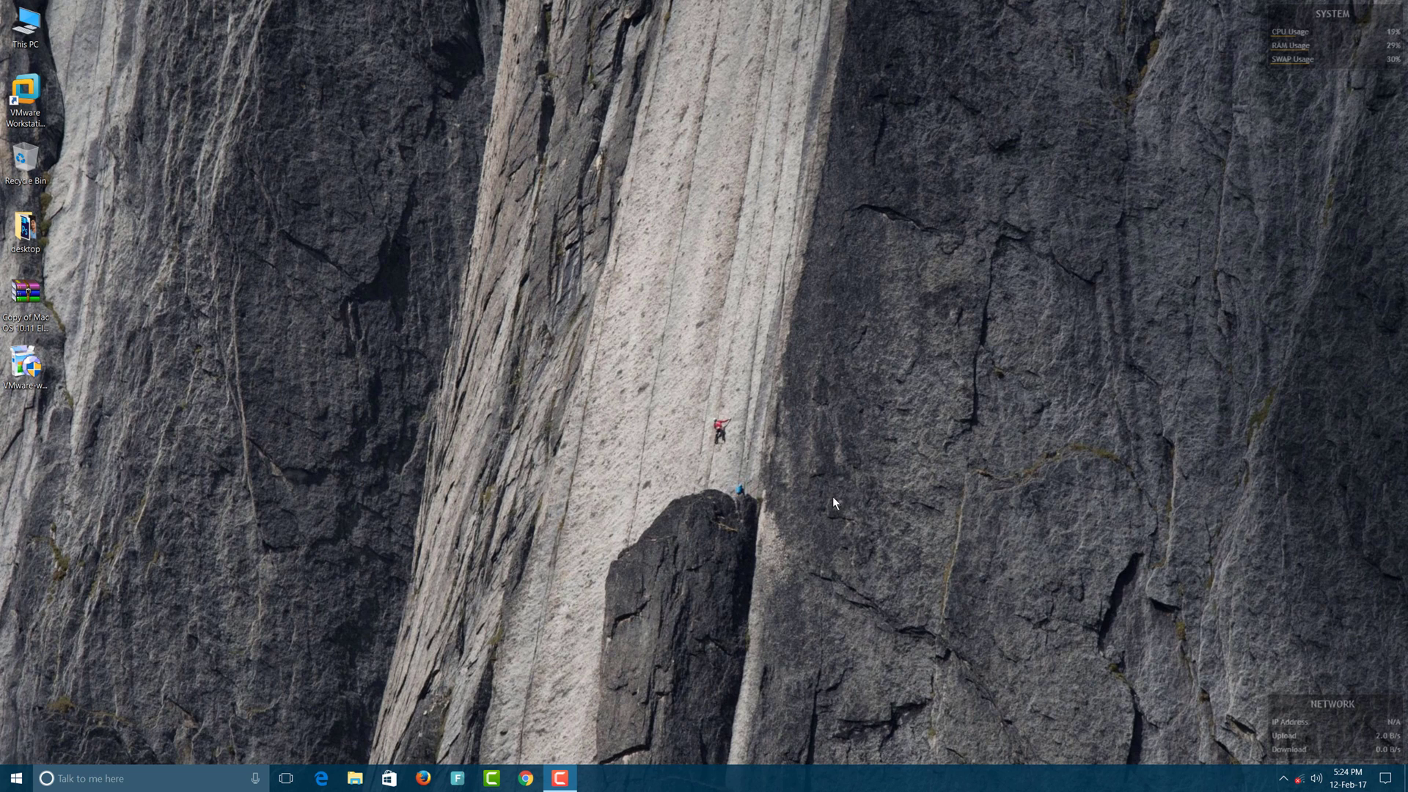
Launch VMware Workstation 12 Player from the recently added programs
click(17, 779)
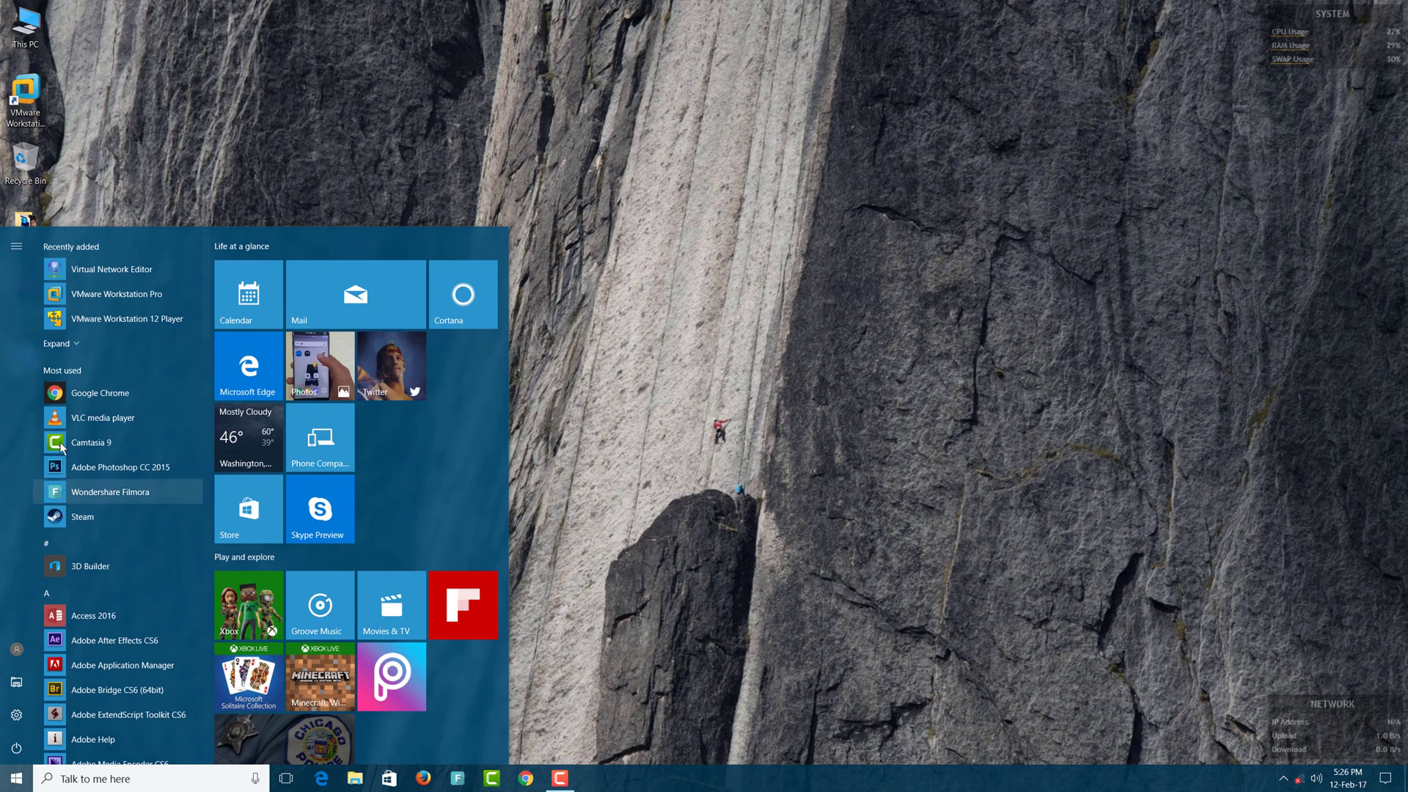
click(126, 320)
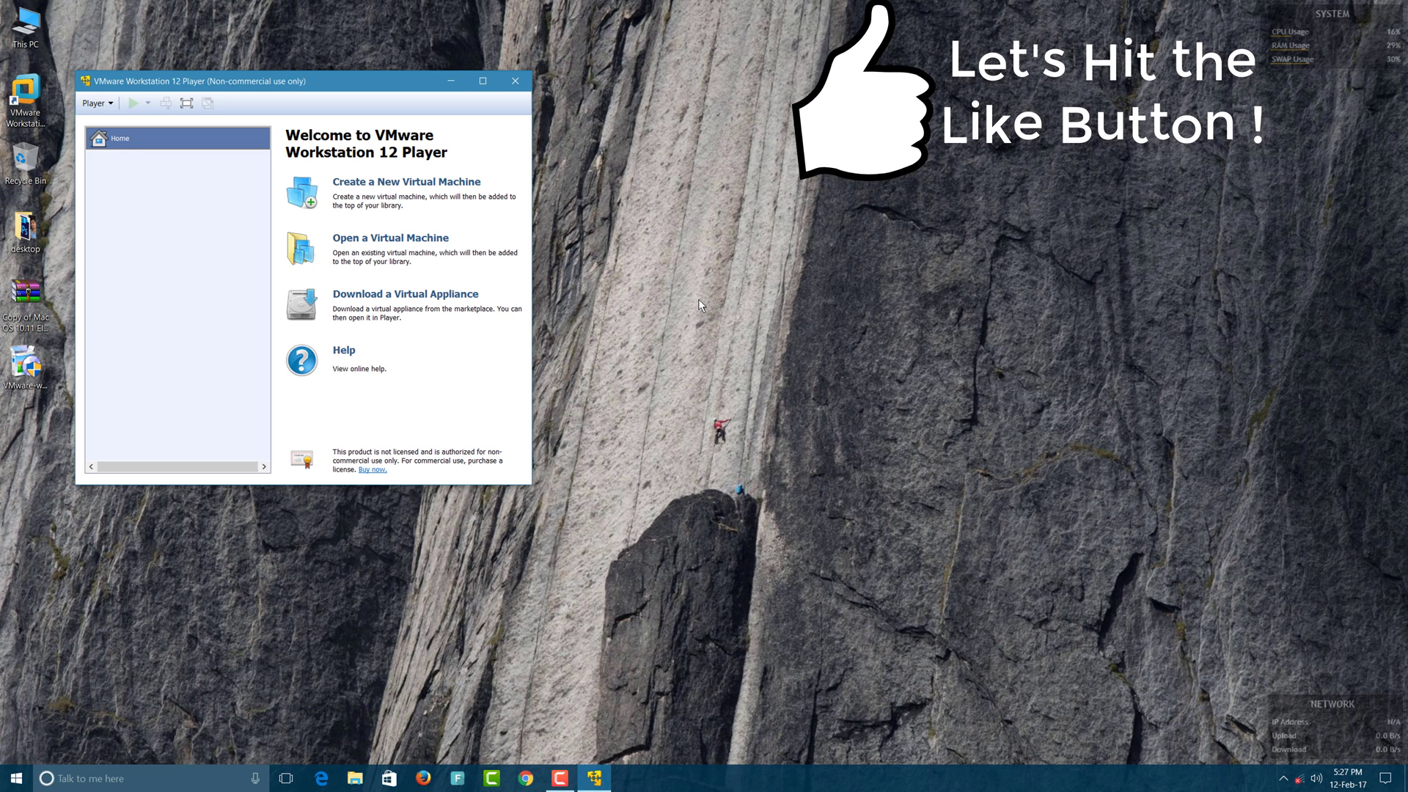
Open the Copy of Mac OS 10.11 El Capitan archive in WinRAR and place its narrowed window beside the Player window
double_click(30, 321)
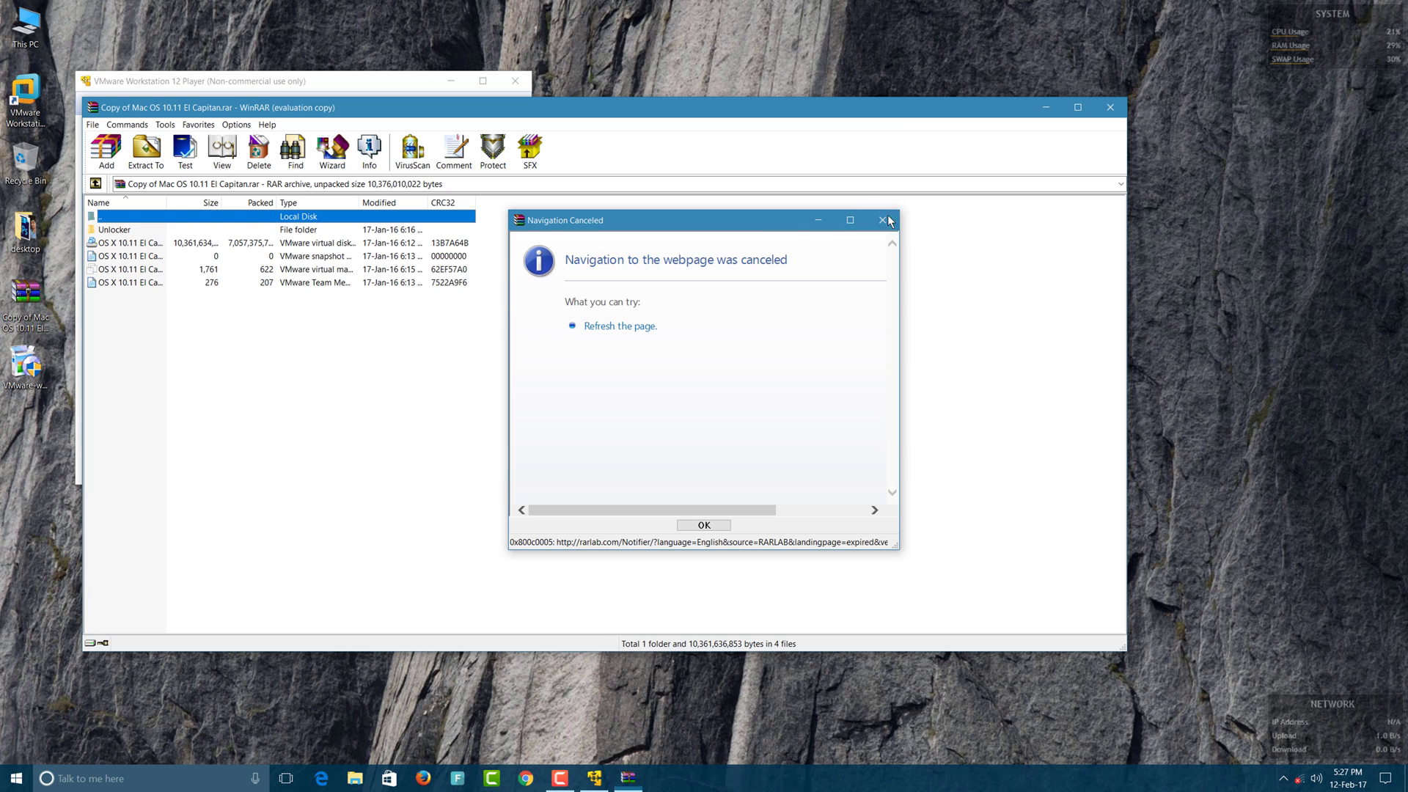
click(886, 219)
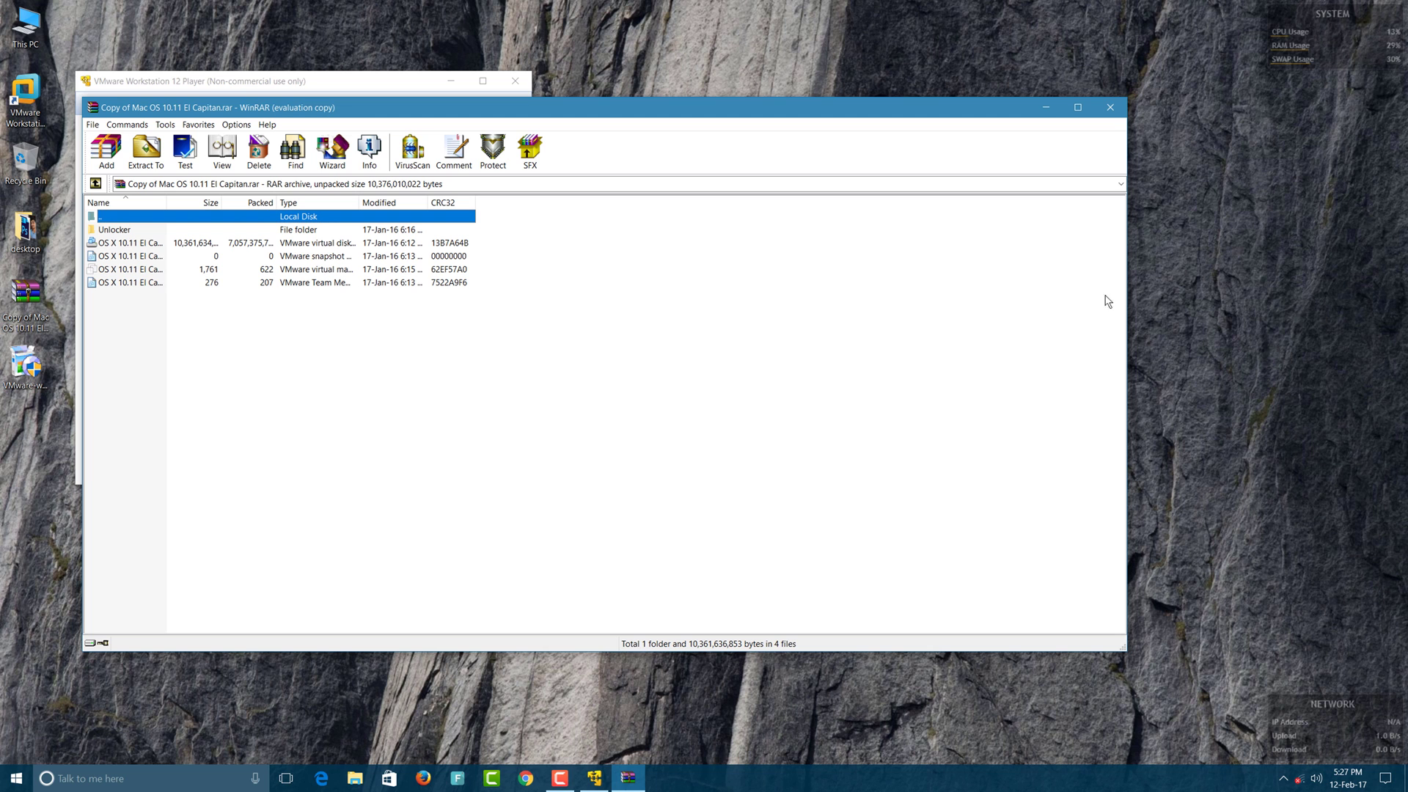
drag(1128, 299, 698, 293)
drag(481, 106, 971, 95)
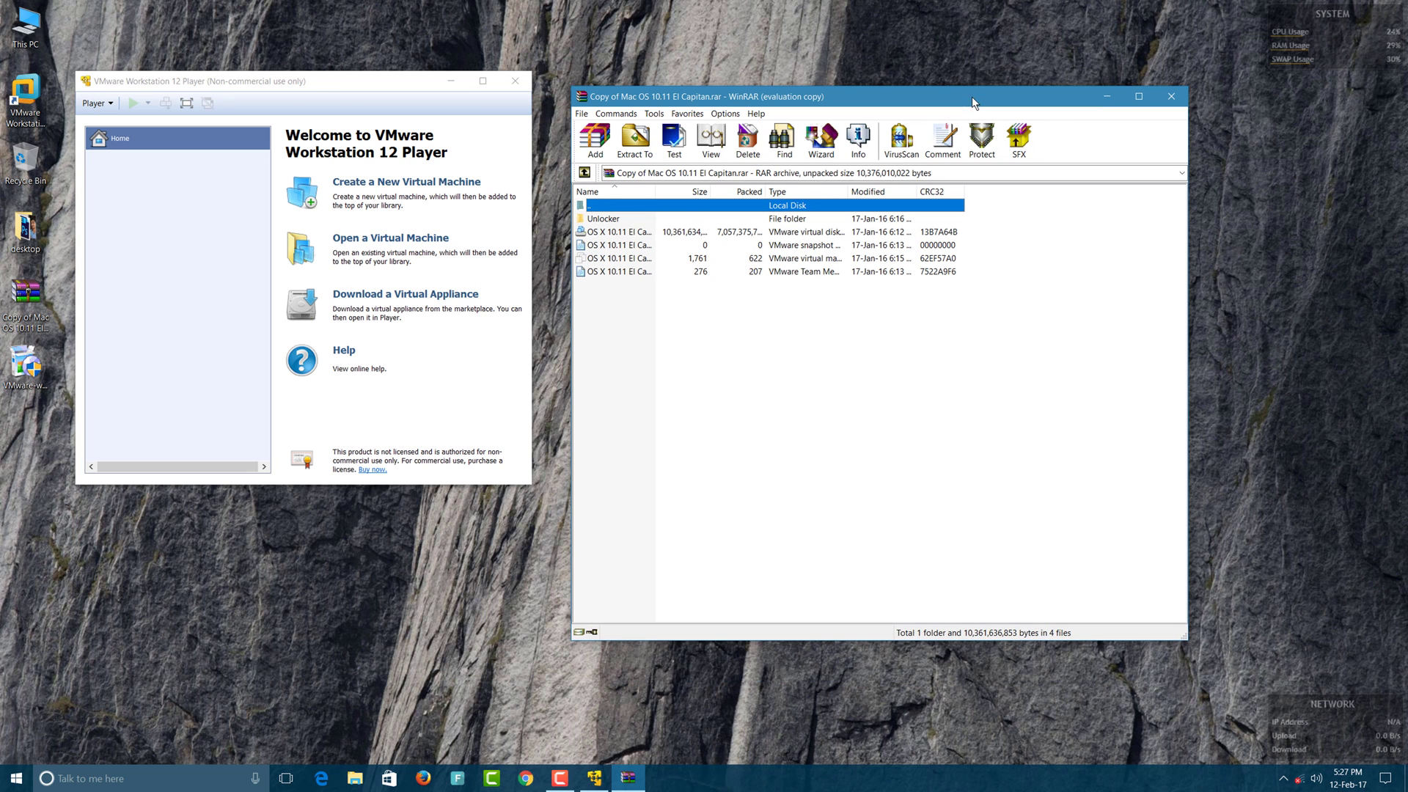
Create a folder named OS X on the Local Setup (G:) drive and close File Explorer
double_click(32, 42)
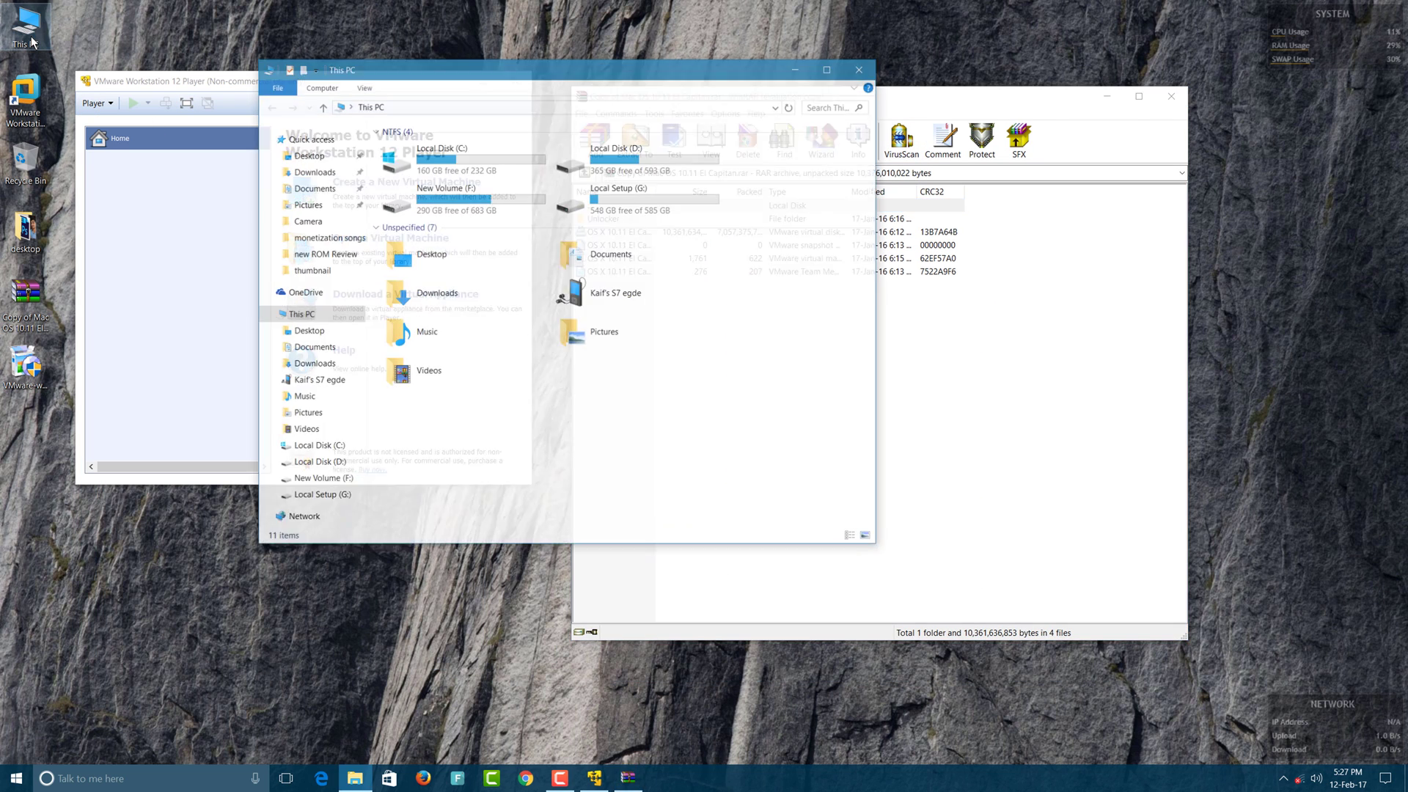
double_click(681, 212)
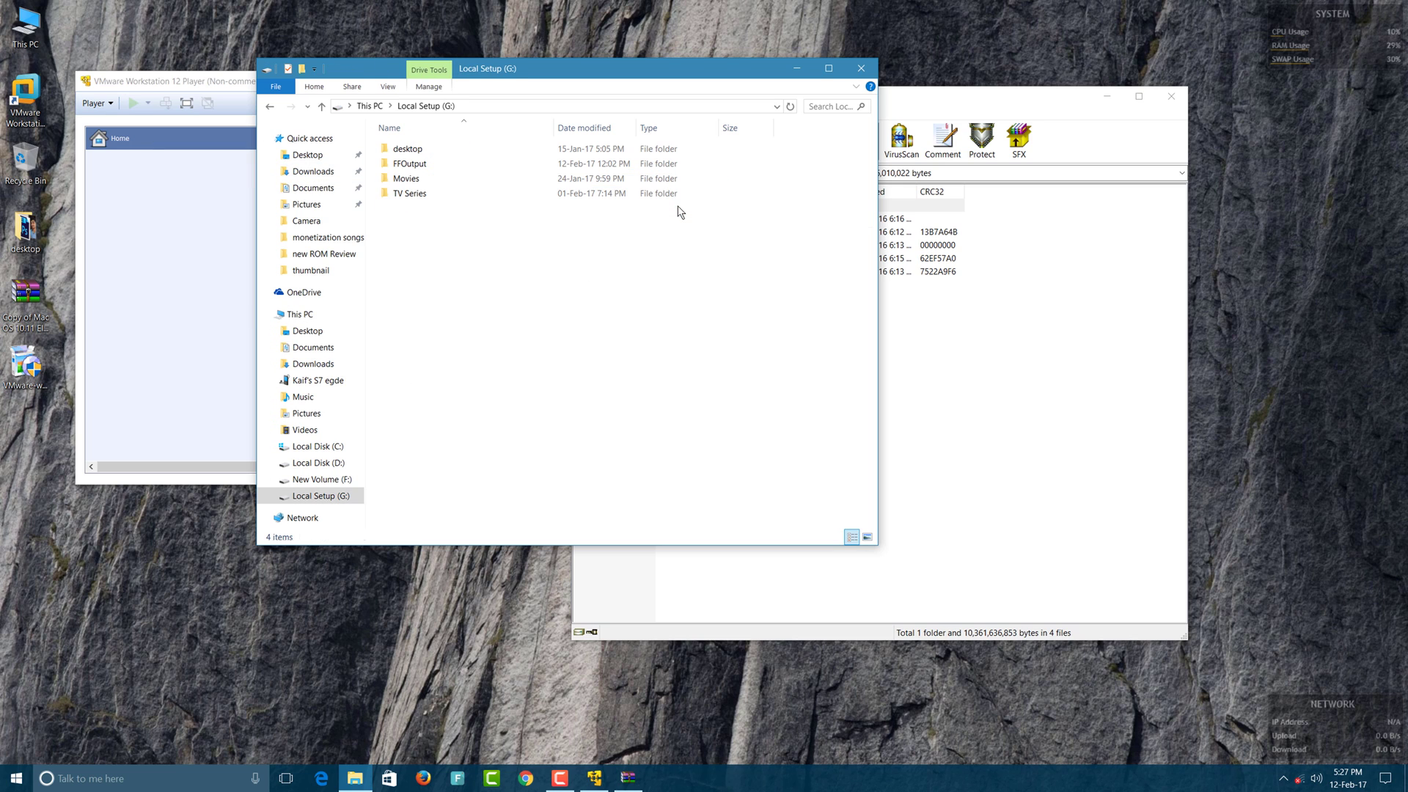
right_click(657, 247)
mouse_move(786, 416)
click(834, 418)
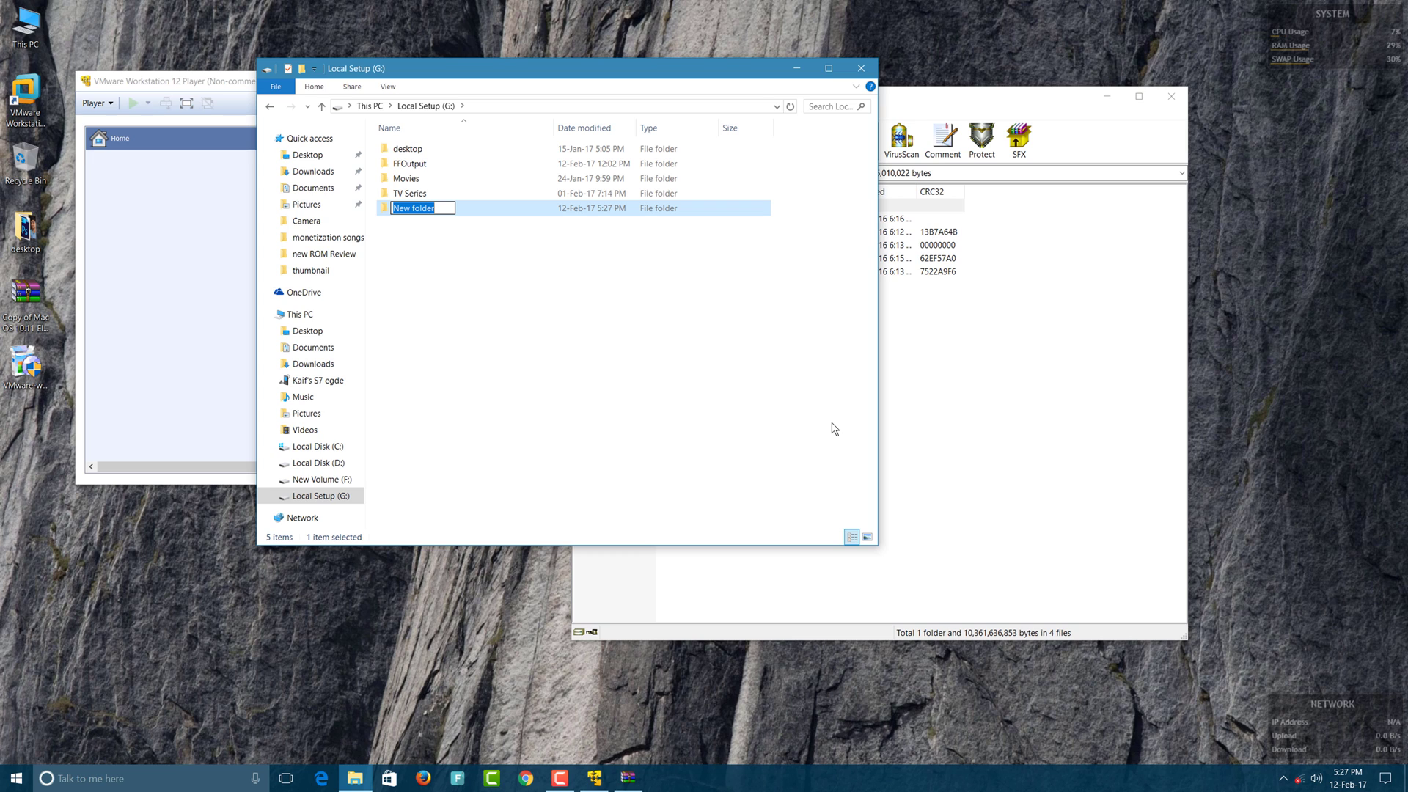
text(OS X)
key(Return)
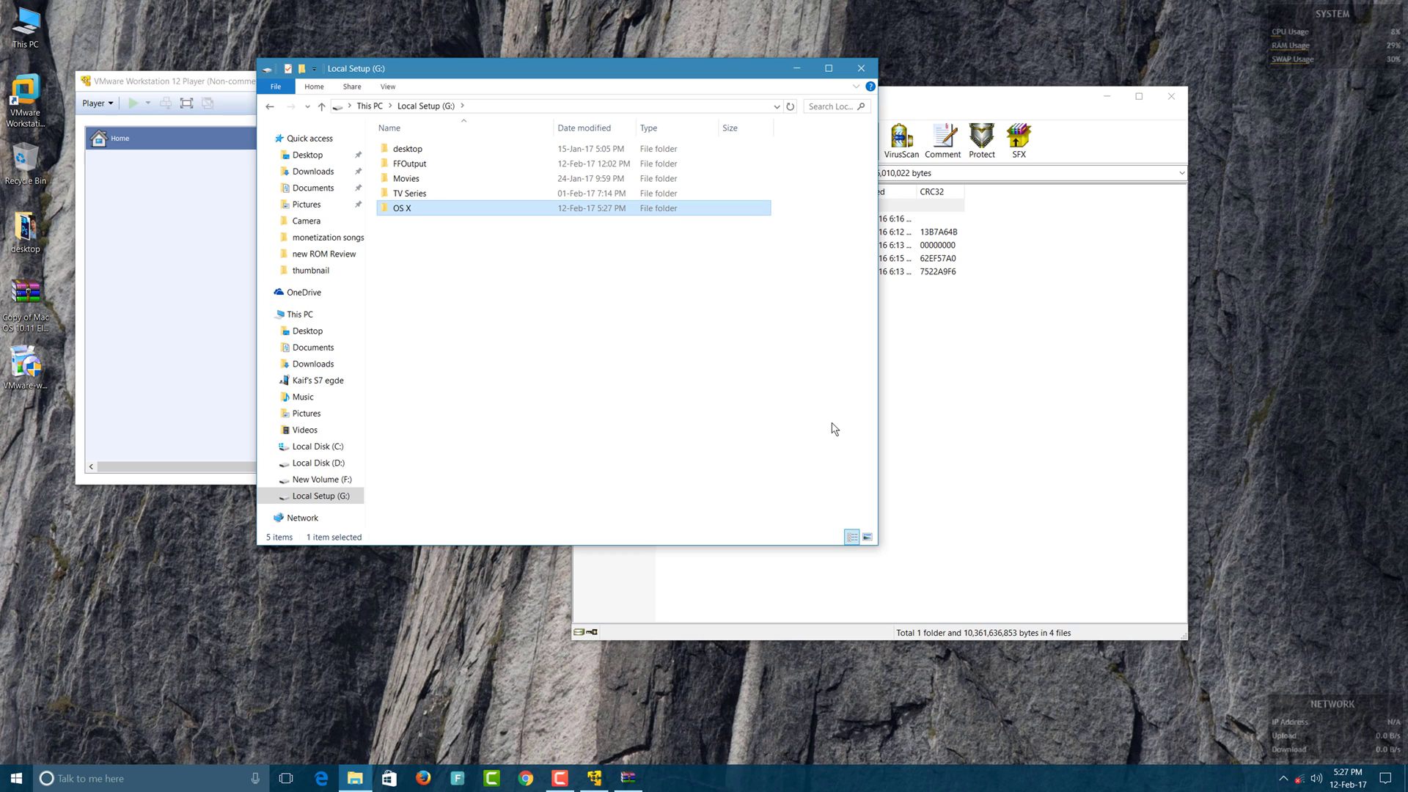
click(866, 70)
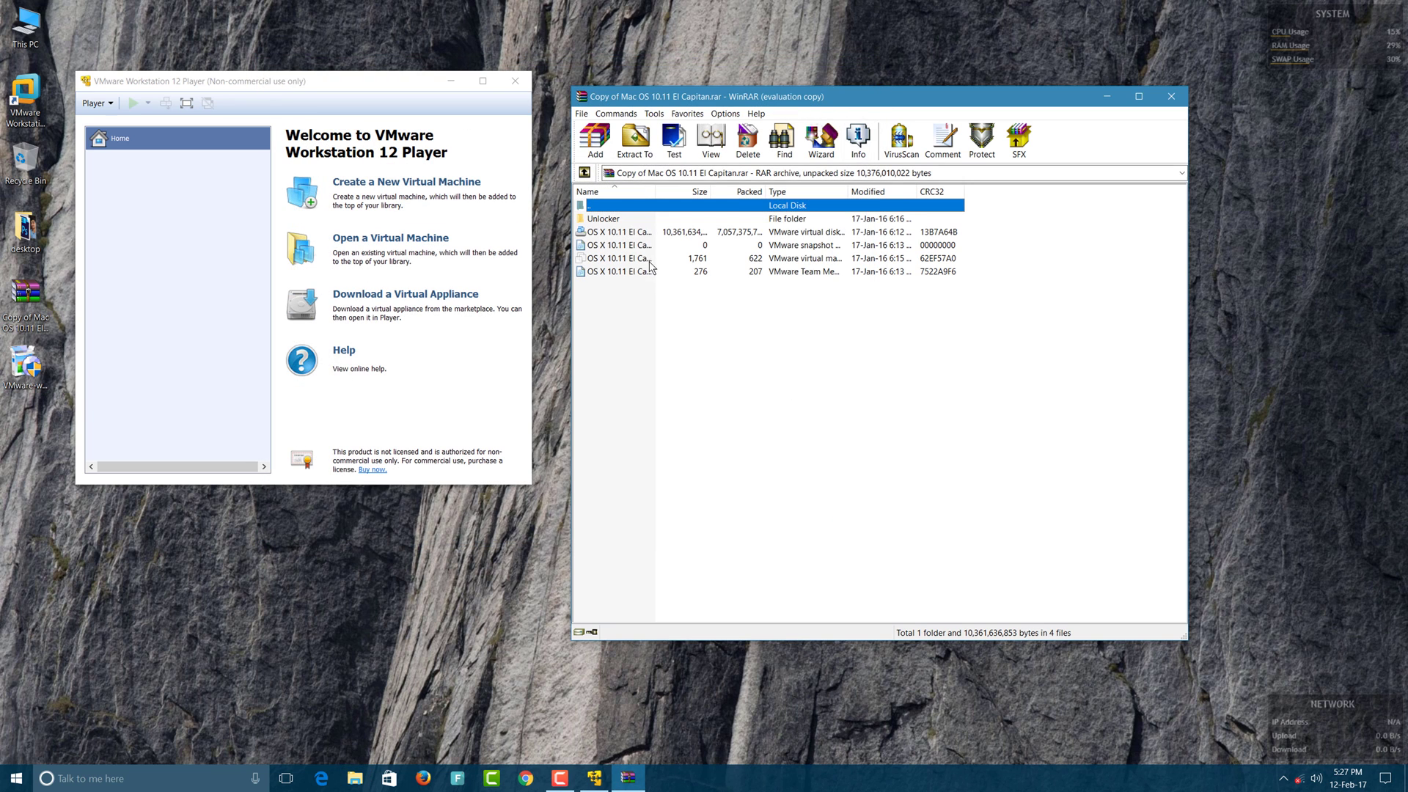
Extract the whole El Capitan archive to G:\OS X and close WinRAR
click(635, 141)
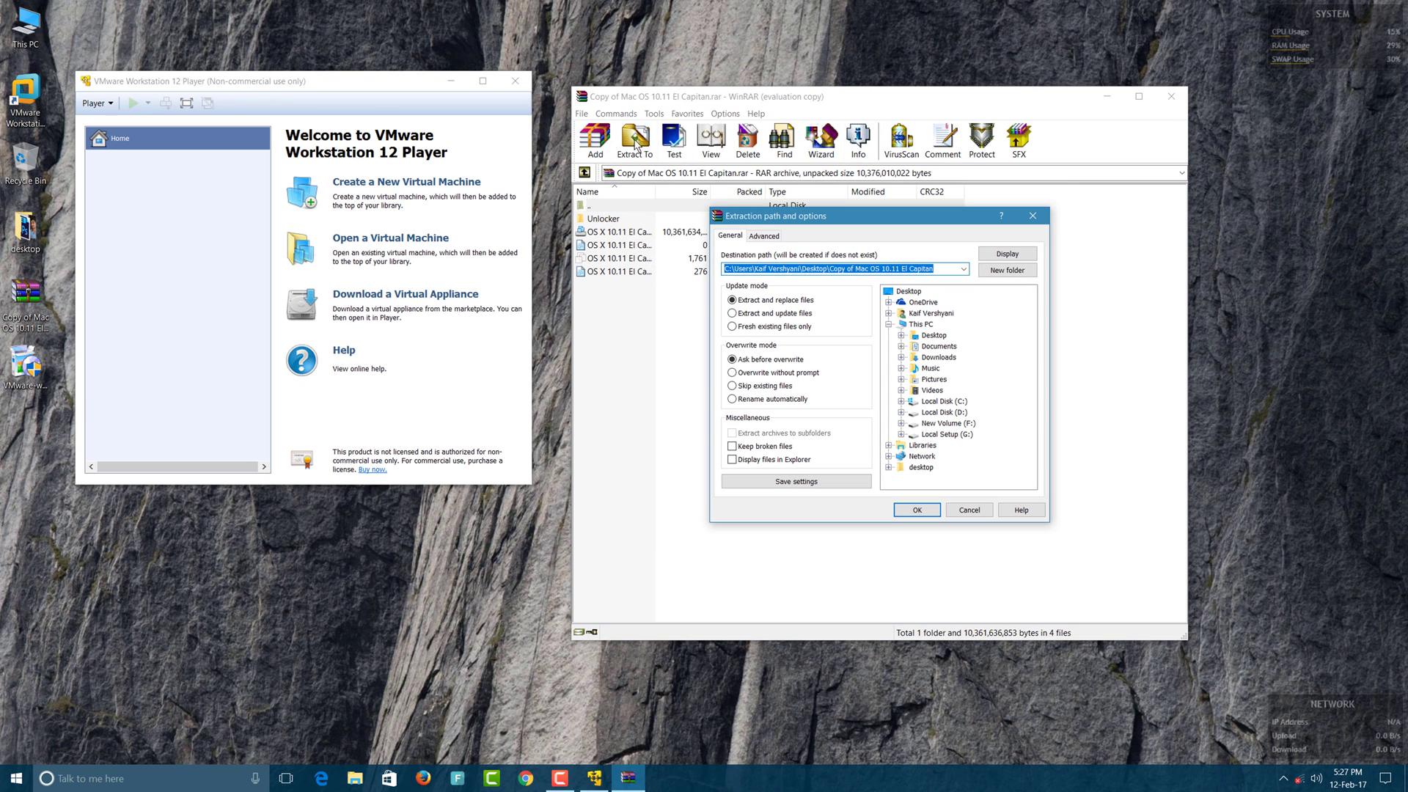
click(902, 434)
click(943, 434)
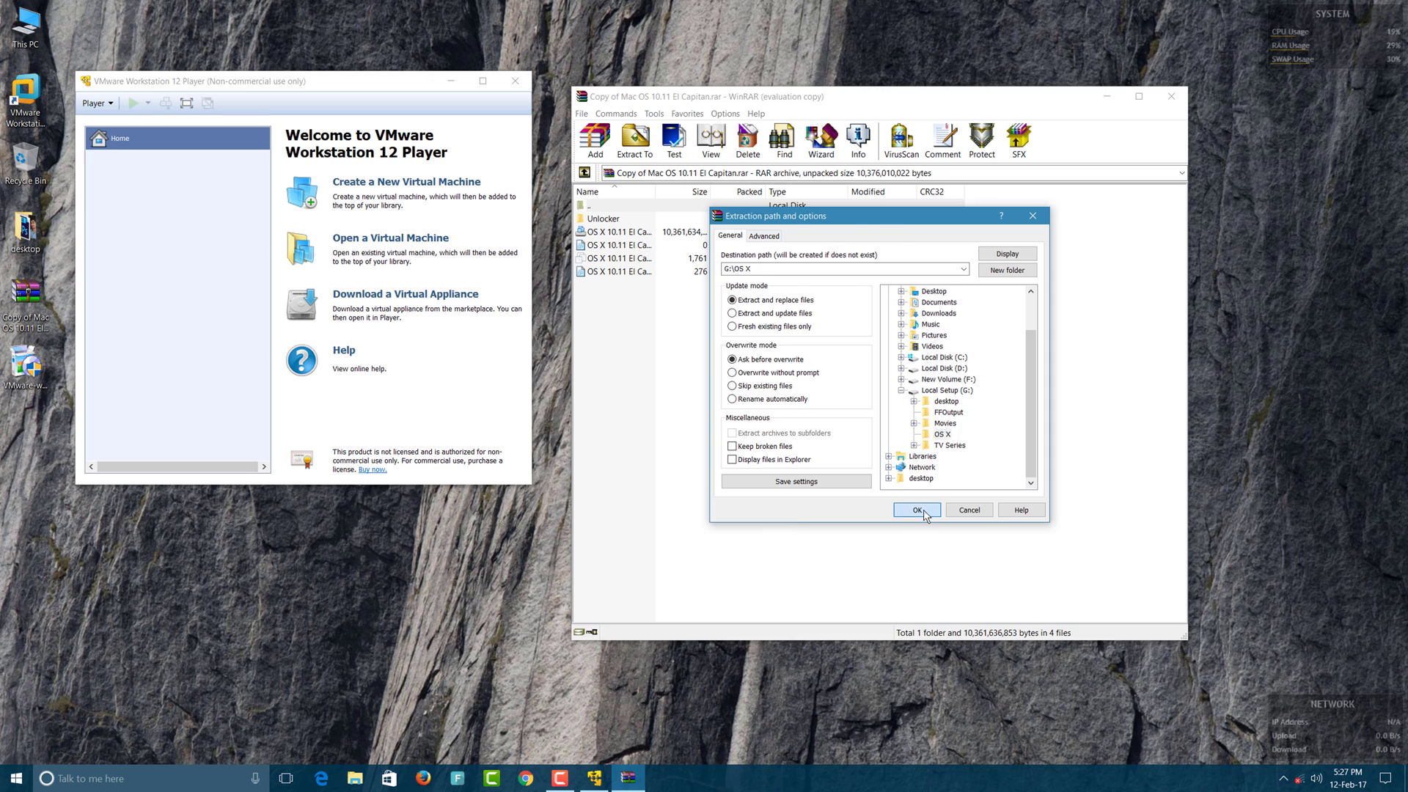
click(918, 511)
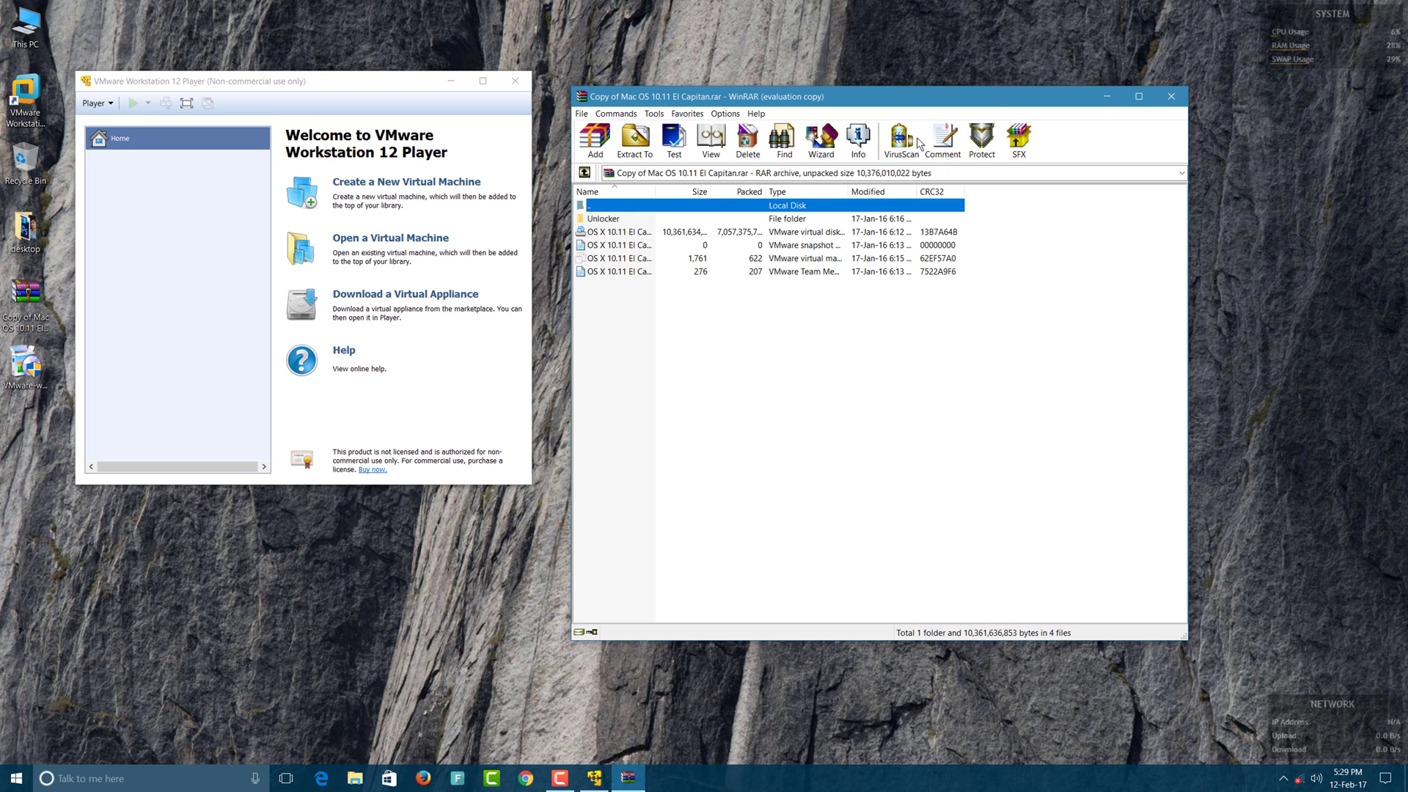
click(1169, 97)
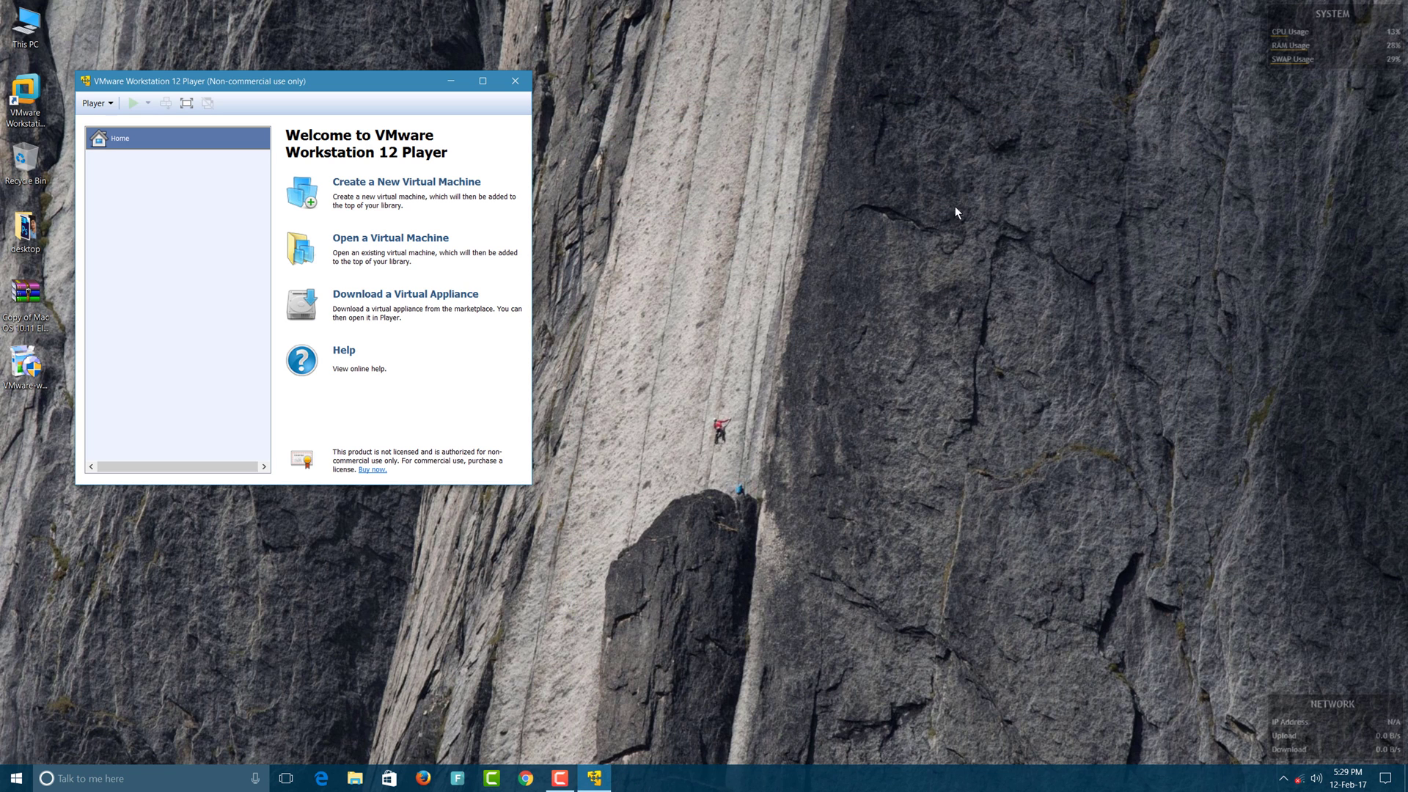
Browse in File Explorer to the inner unlocker204 folder, inside Unlocker in the OS X folder on G:
click(351, 776)
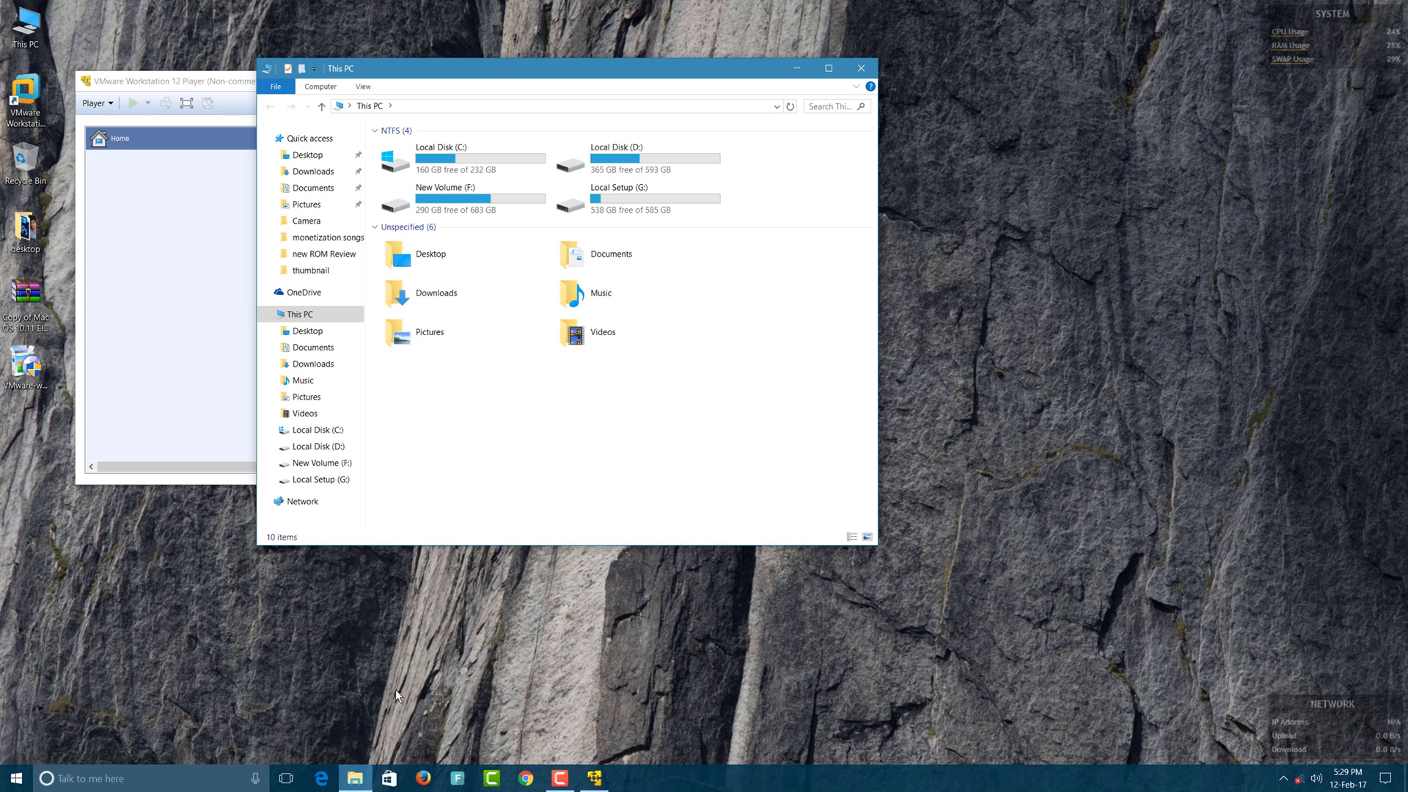
double_click(629, 193)
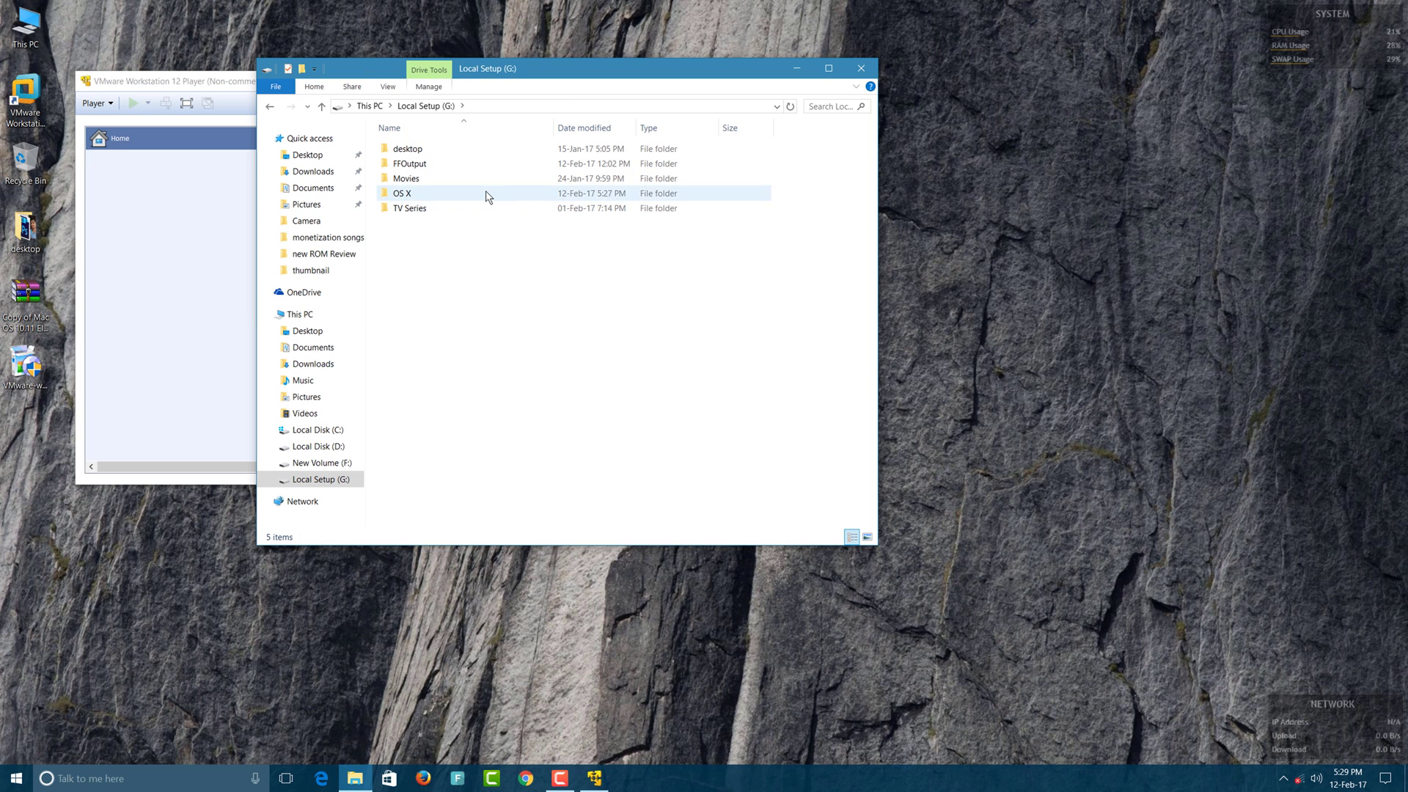
double_click(484, 195)
double_click(424, 149)
click(426, 154)
double_click(426, 151)
double_click(429, 152)
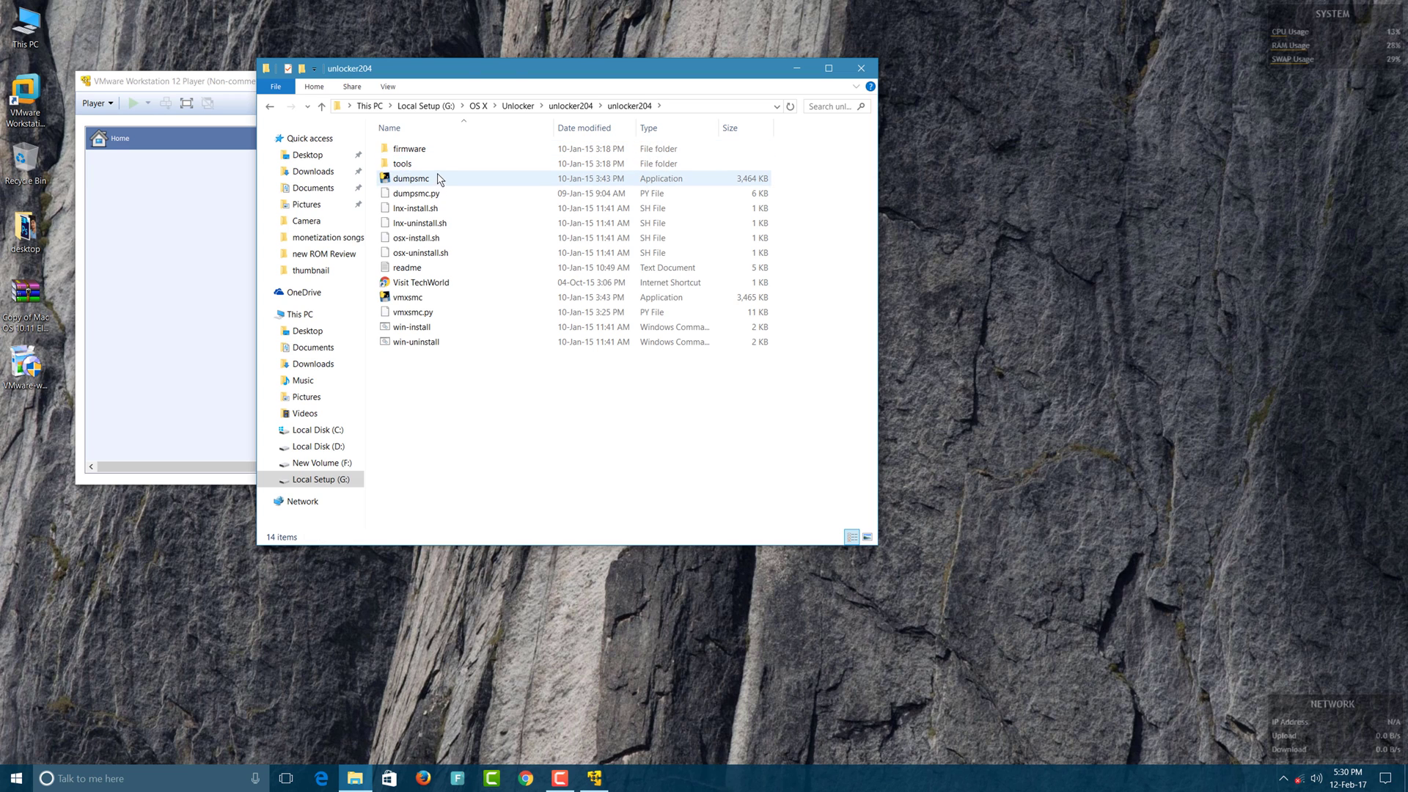
Run the win-install script from the unlocker204 folder as administrator and minimize File Explorer
key(w)
double_click(721, 125)
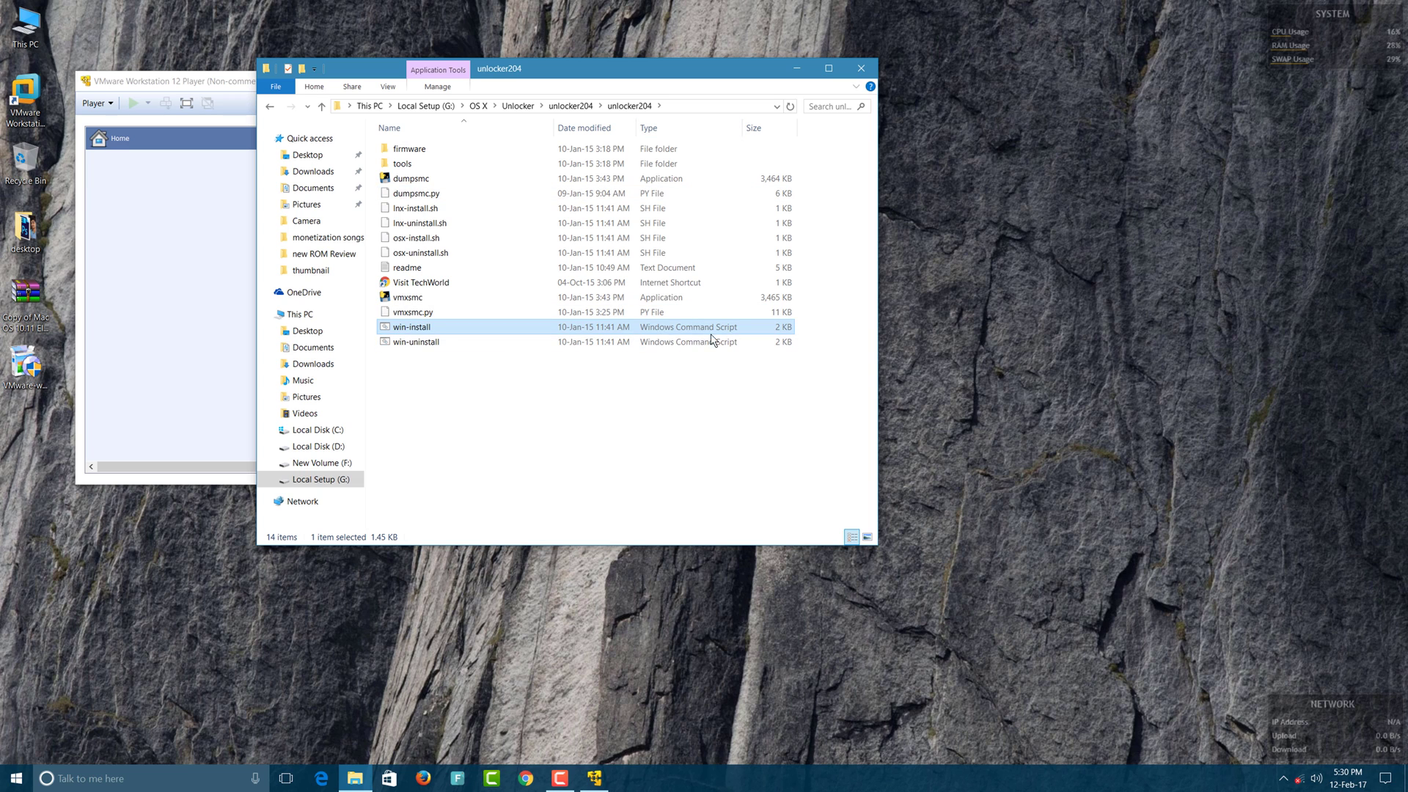
right_click(433, 330)
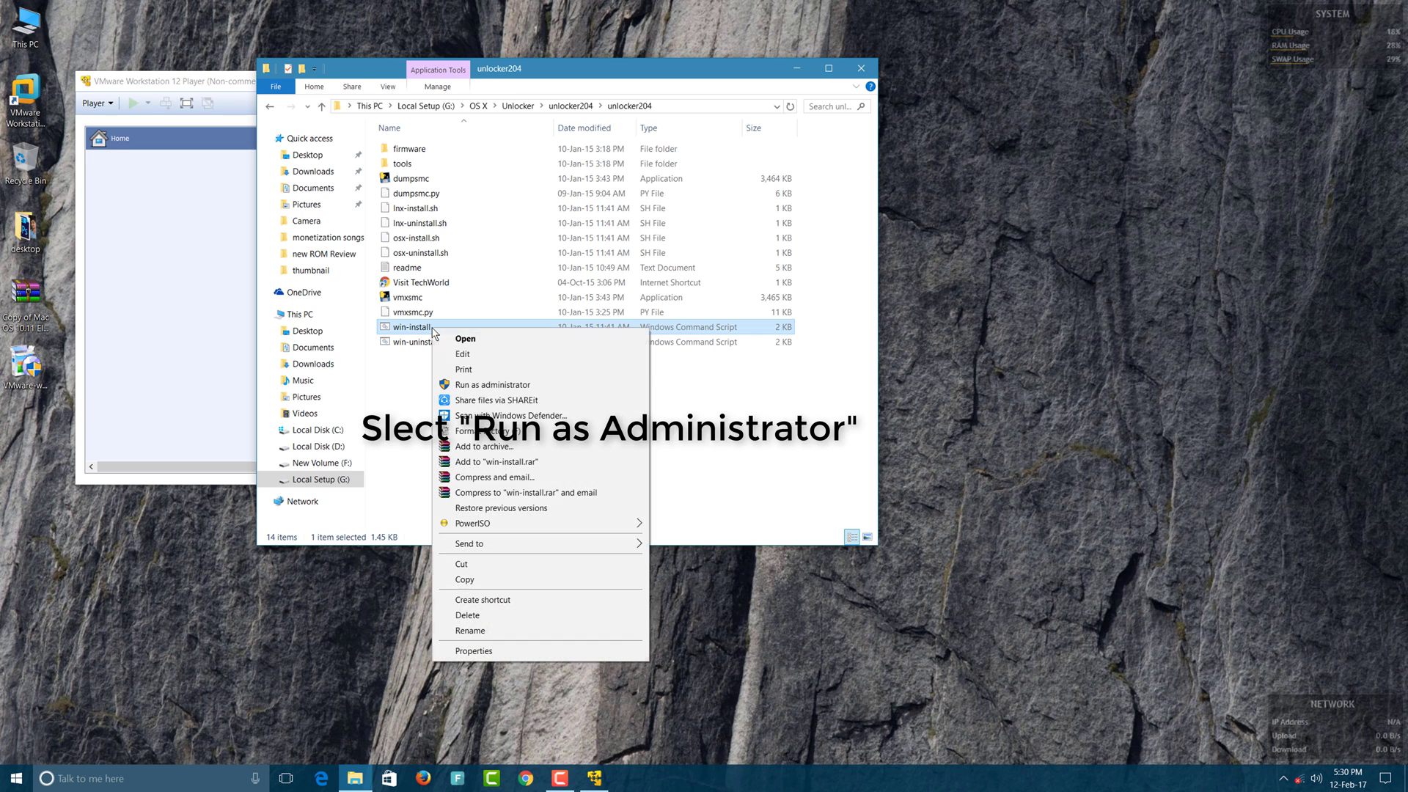
click(481, 386)
click(490, 411)
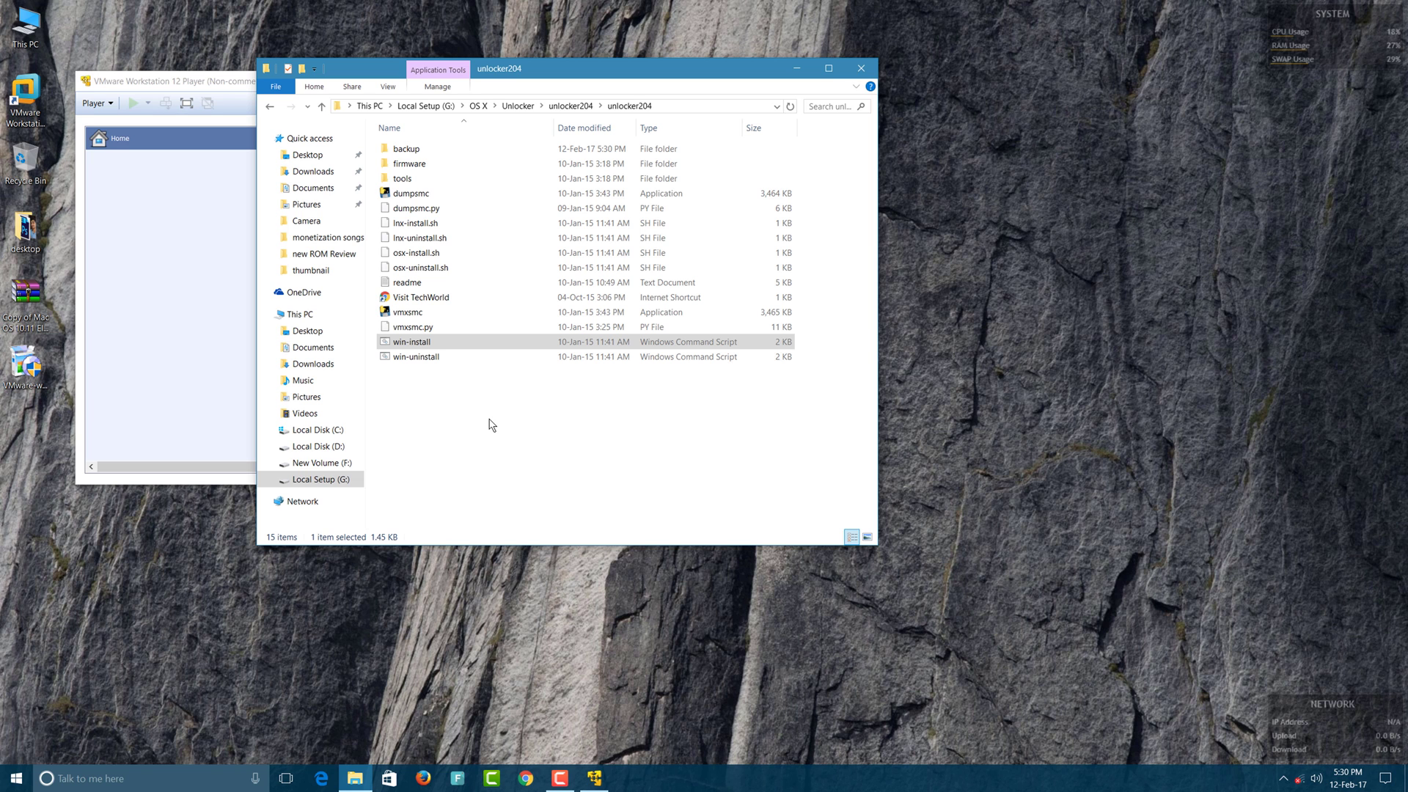
click(797, 69)
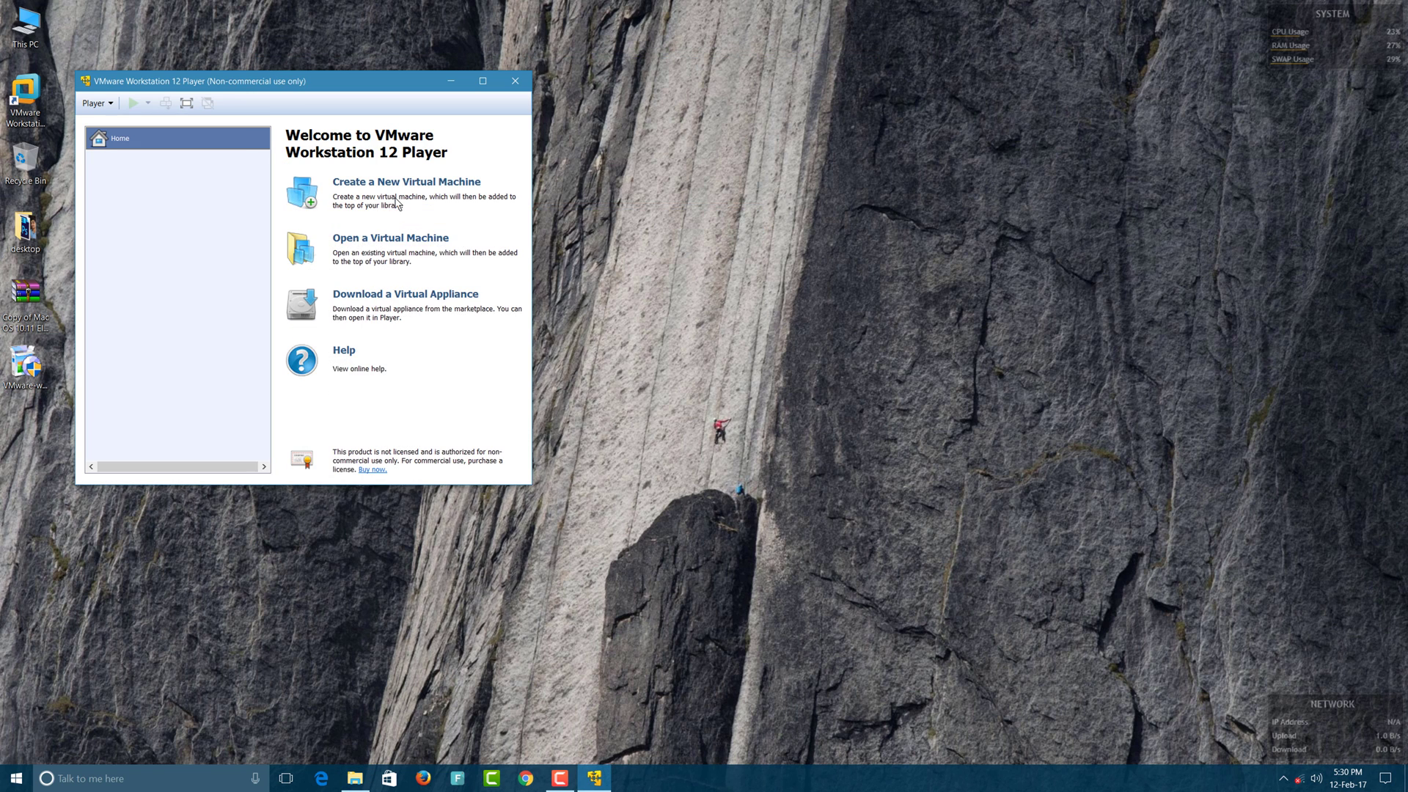
Open the OS X 10.11 El Capitan virtual machine from G:\OS X in VMware Player
click(355, 239)
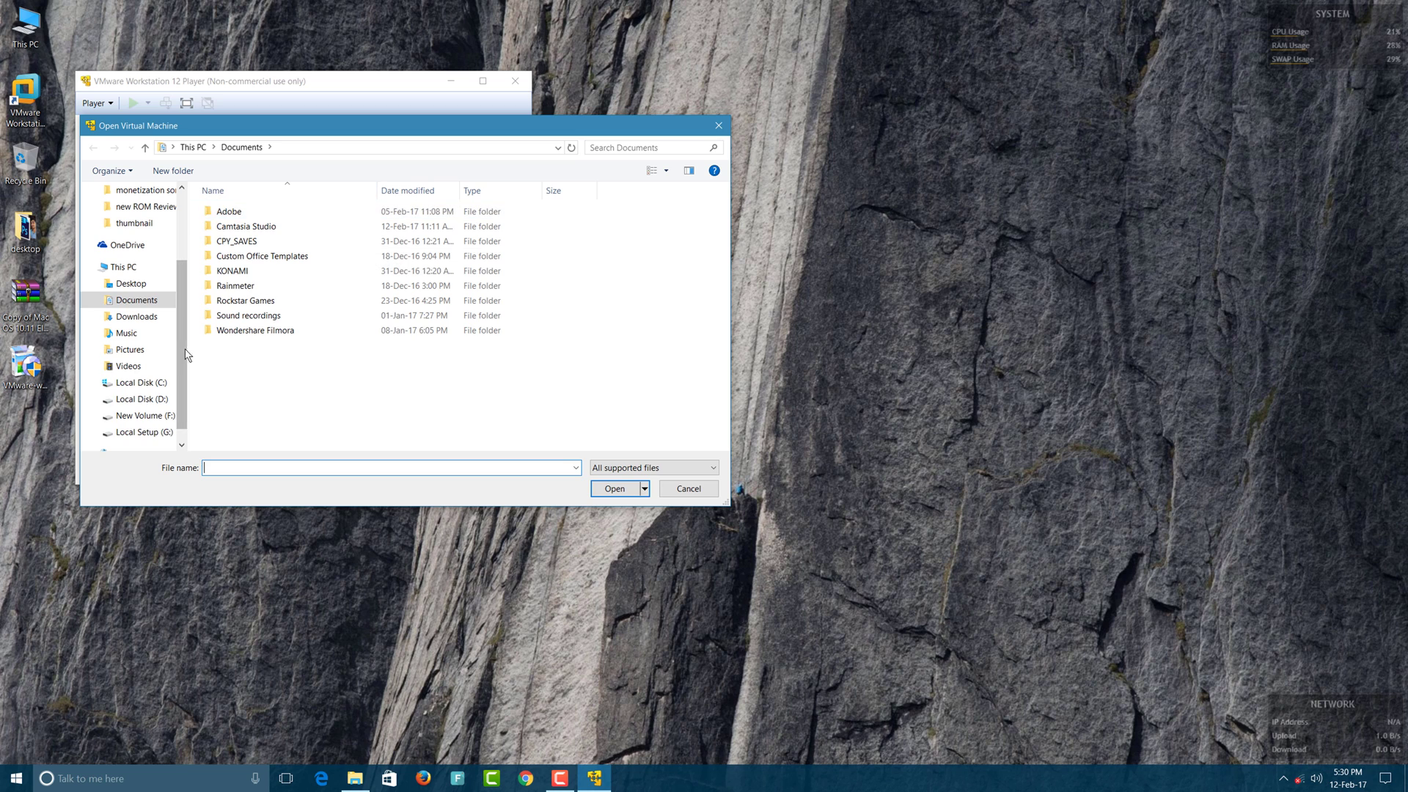
click(160, 434)
double_click(253, 258)
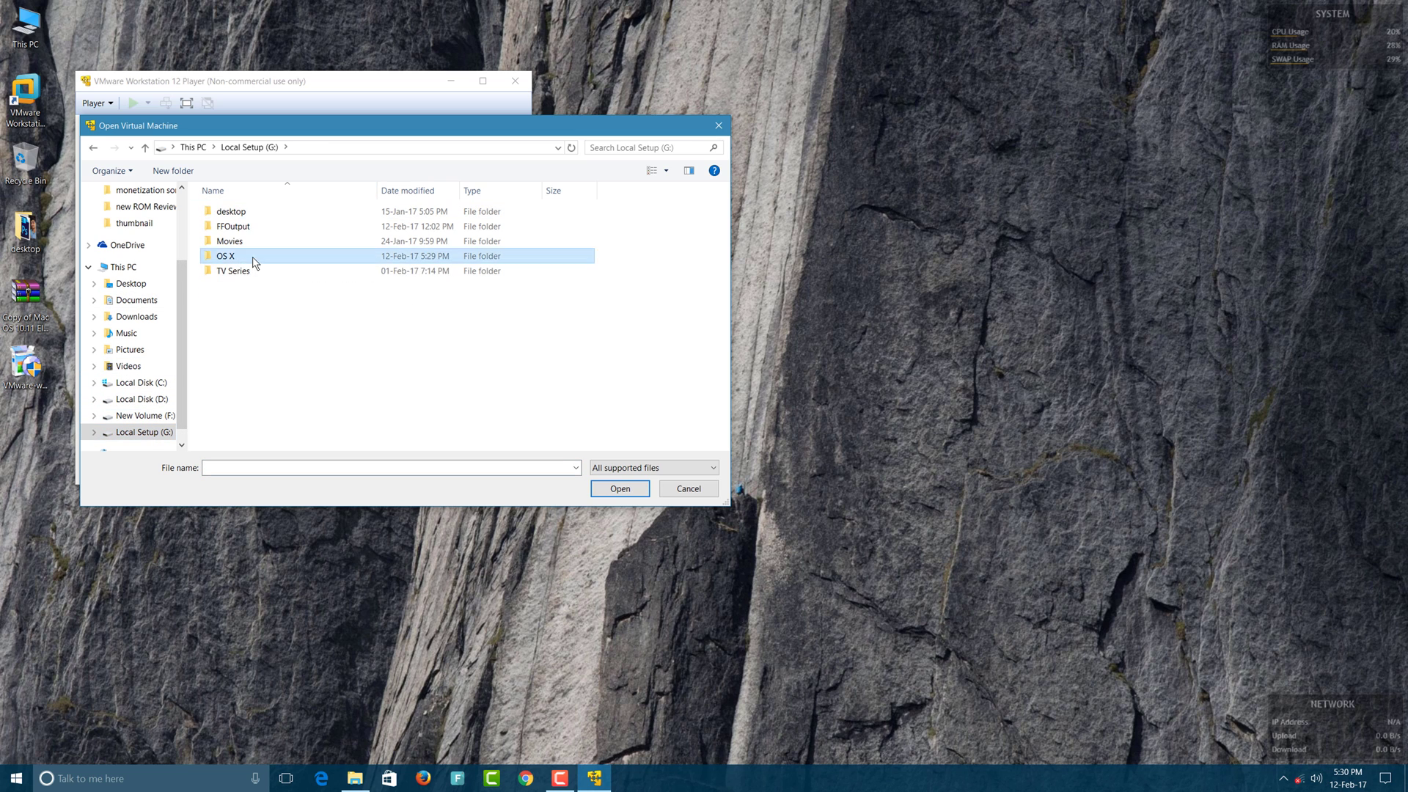
click(260, 233)
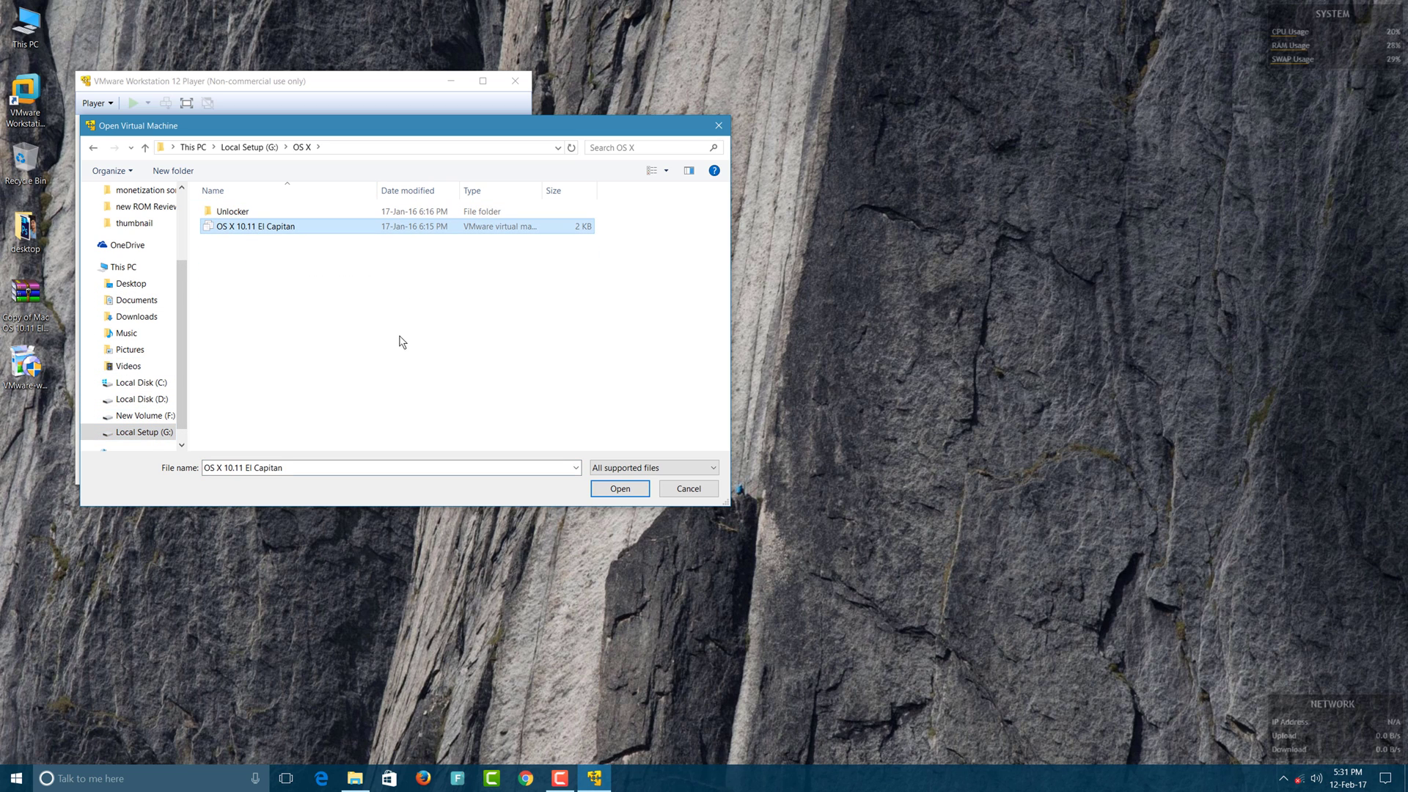
click(609, 487)
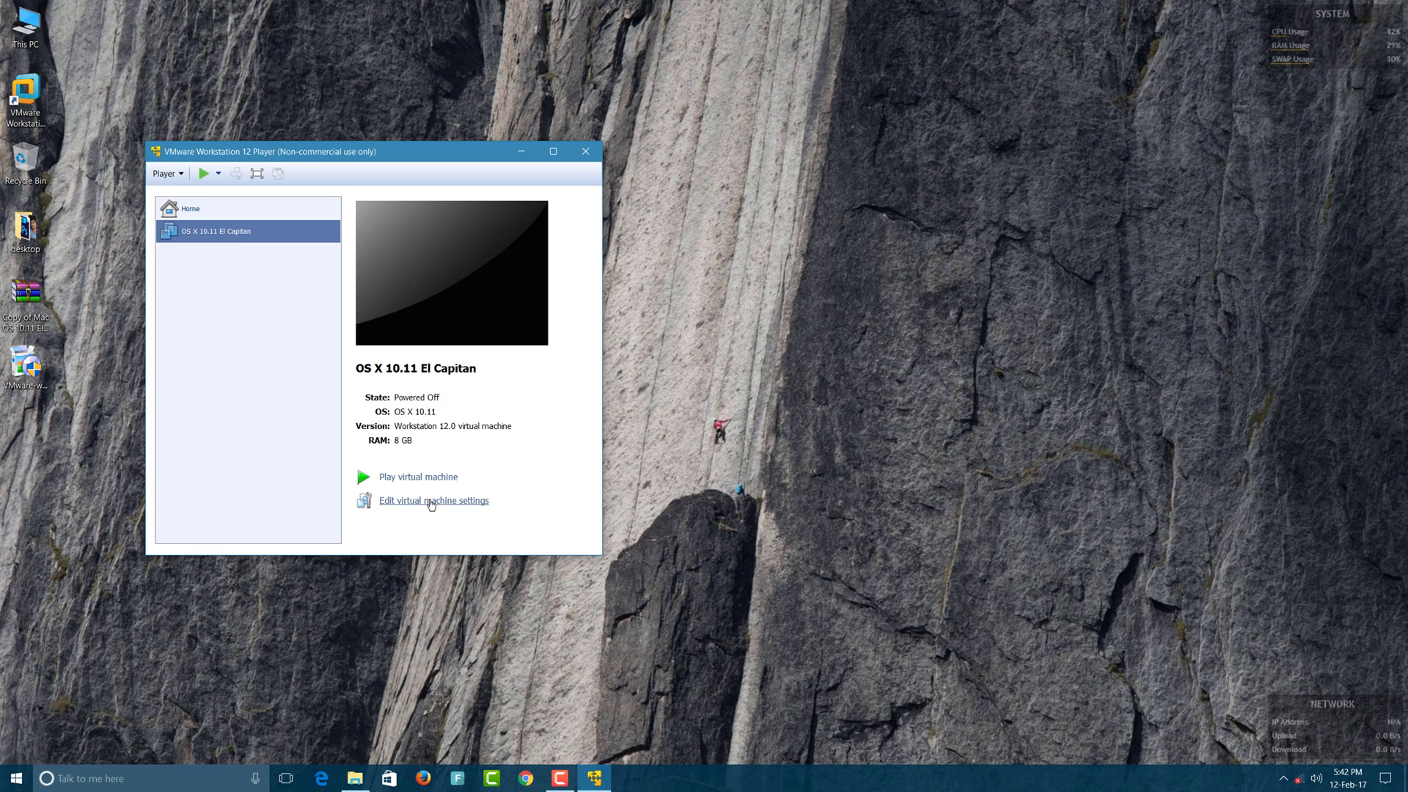
Review the hardware settings of the El Capitan virtual machine, leaving its memory and devices as they are
click(431, 501)
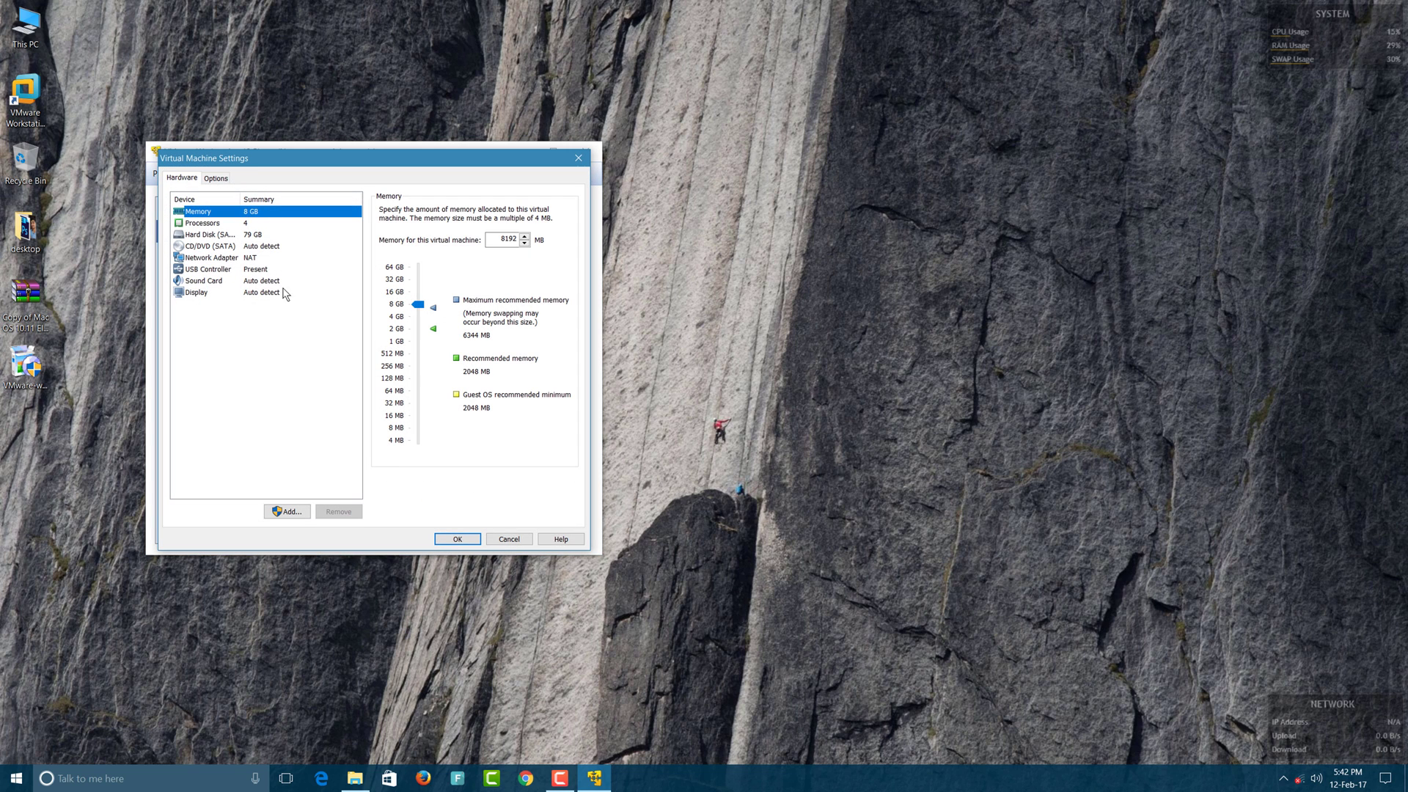
click(462, 540)
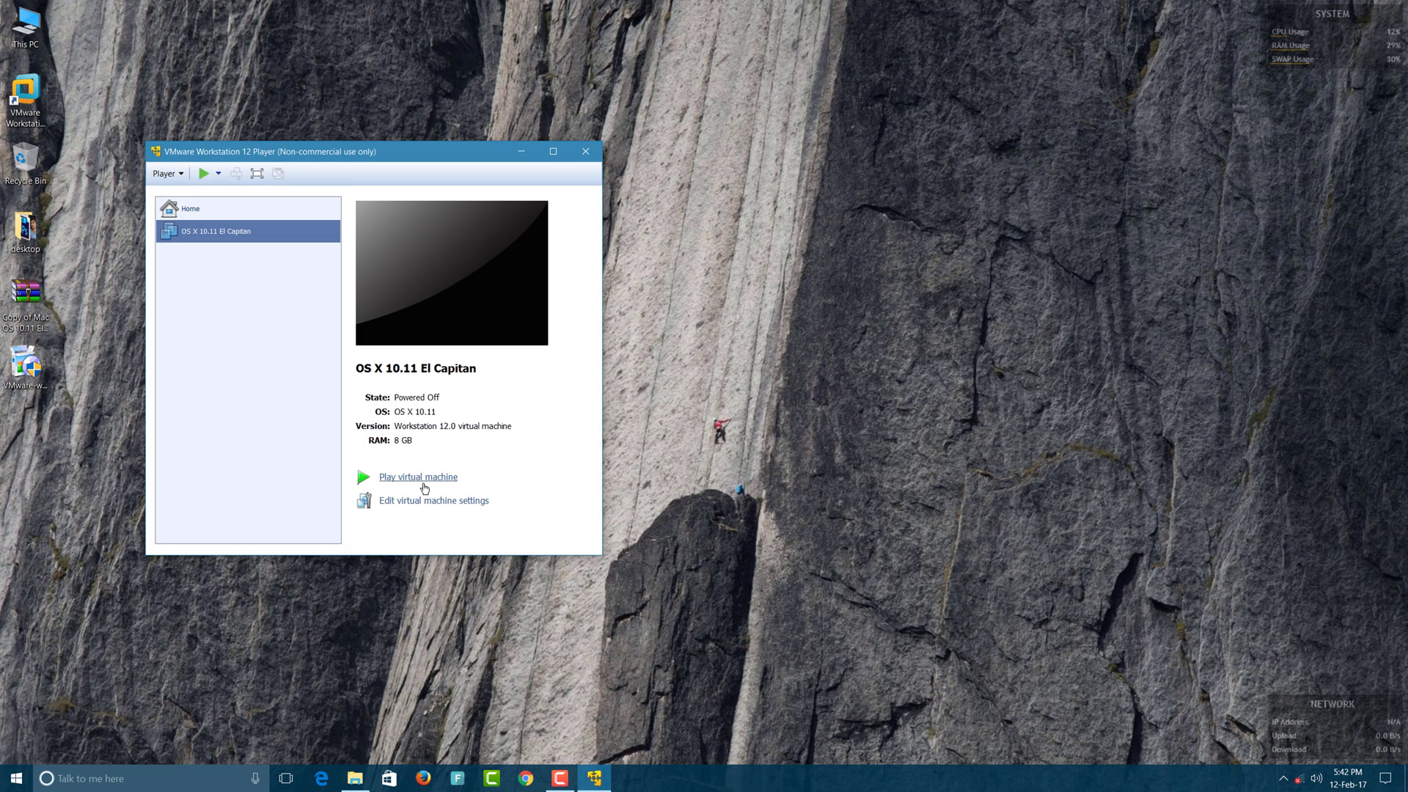
Try to start the El Capitan virtual machine, reading and dismissing the messages about binary translation
click(424, 486)
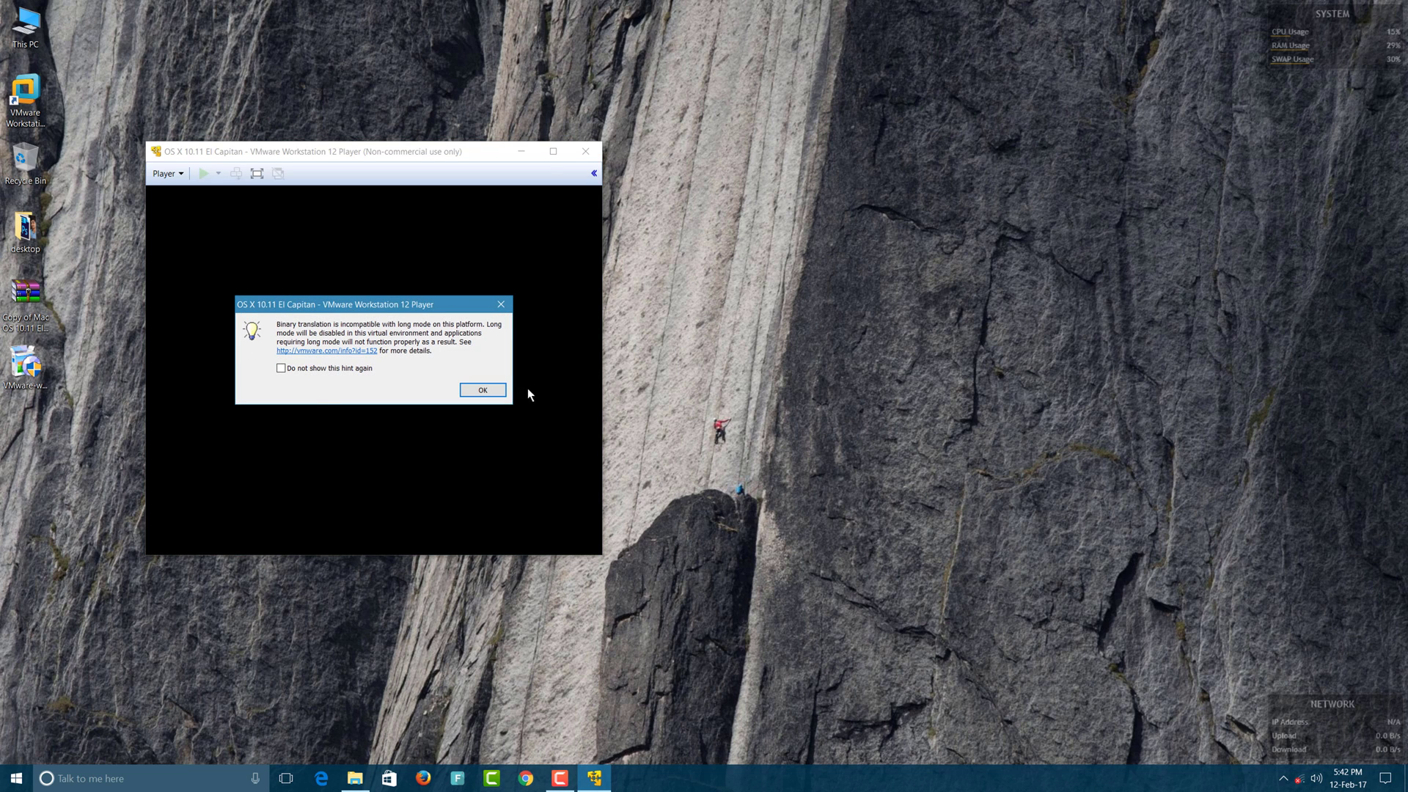
click(473, 390)
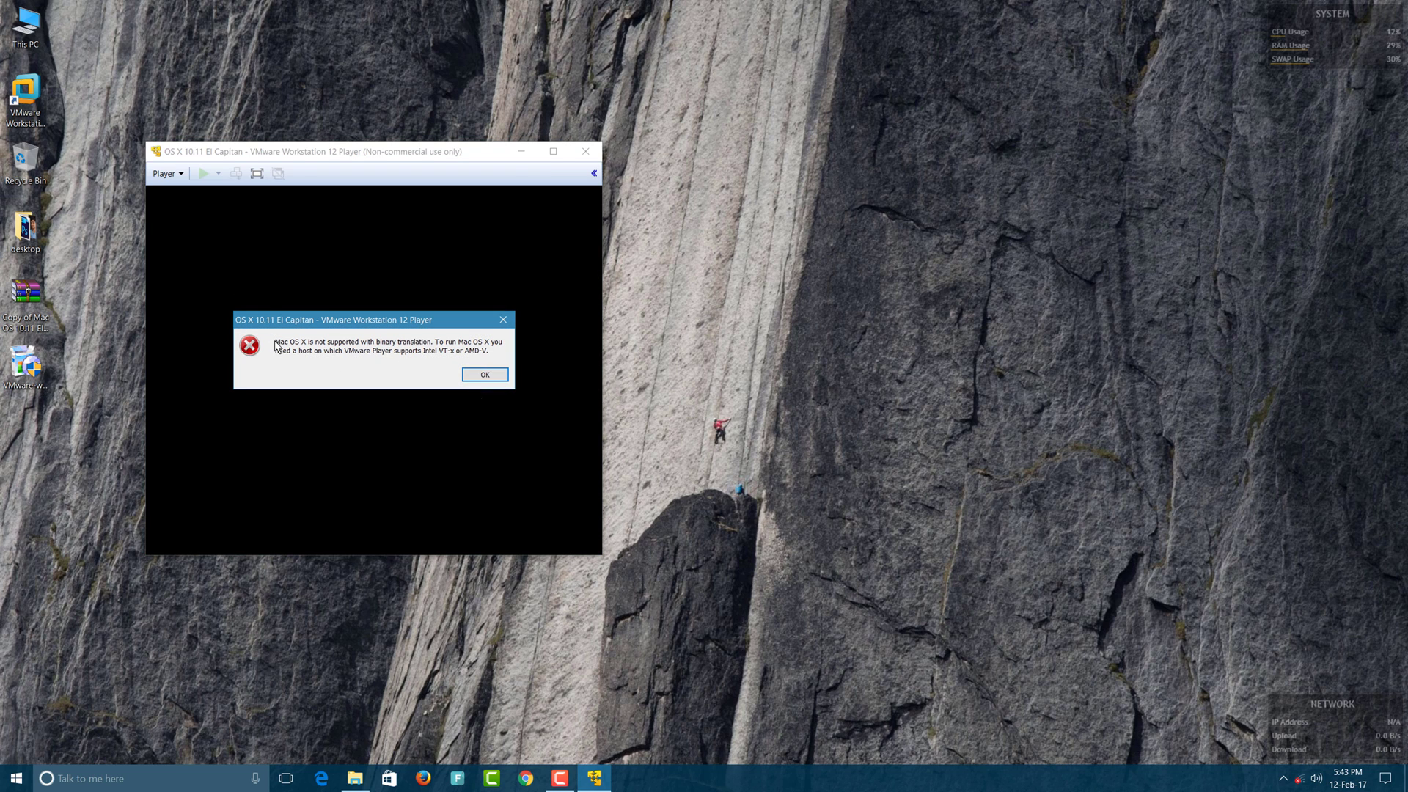
drag(274, 342, 484, 355)
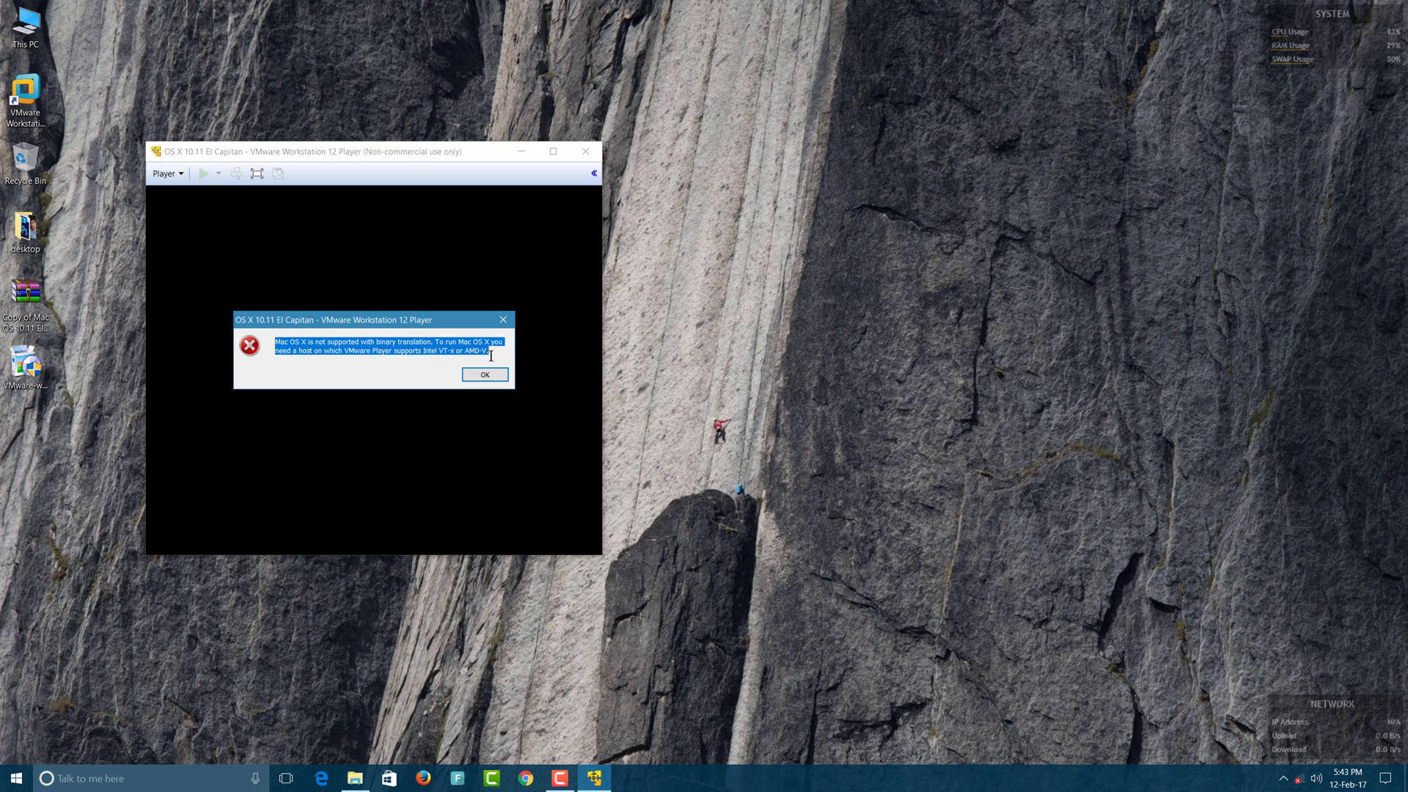
click(491, 380)
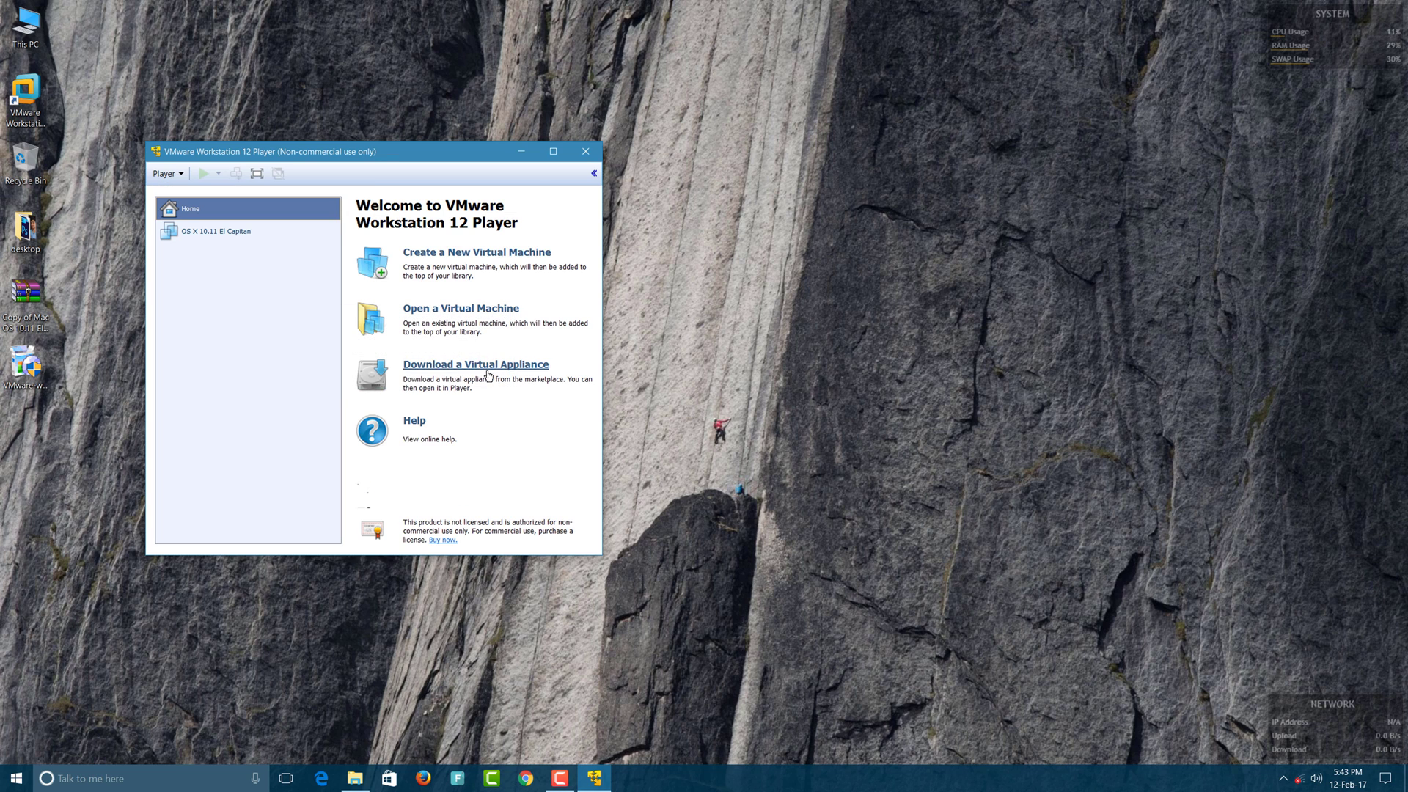
Close VMware Player, restart the computer and enter the ASUS UEFI BIOS setup
click(587, 153)
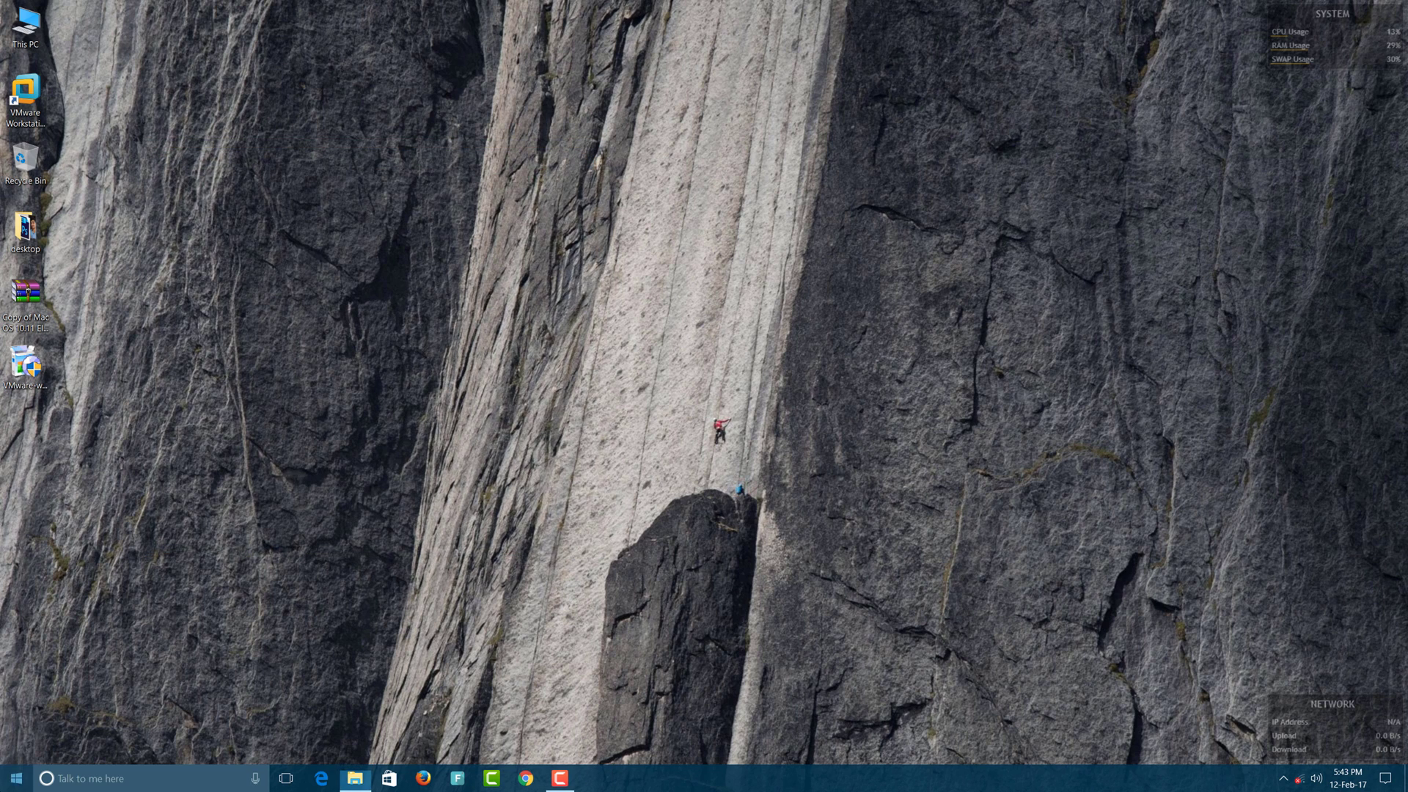
click(16, 778)
click(16, 747)
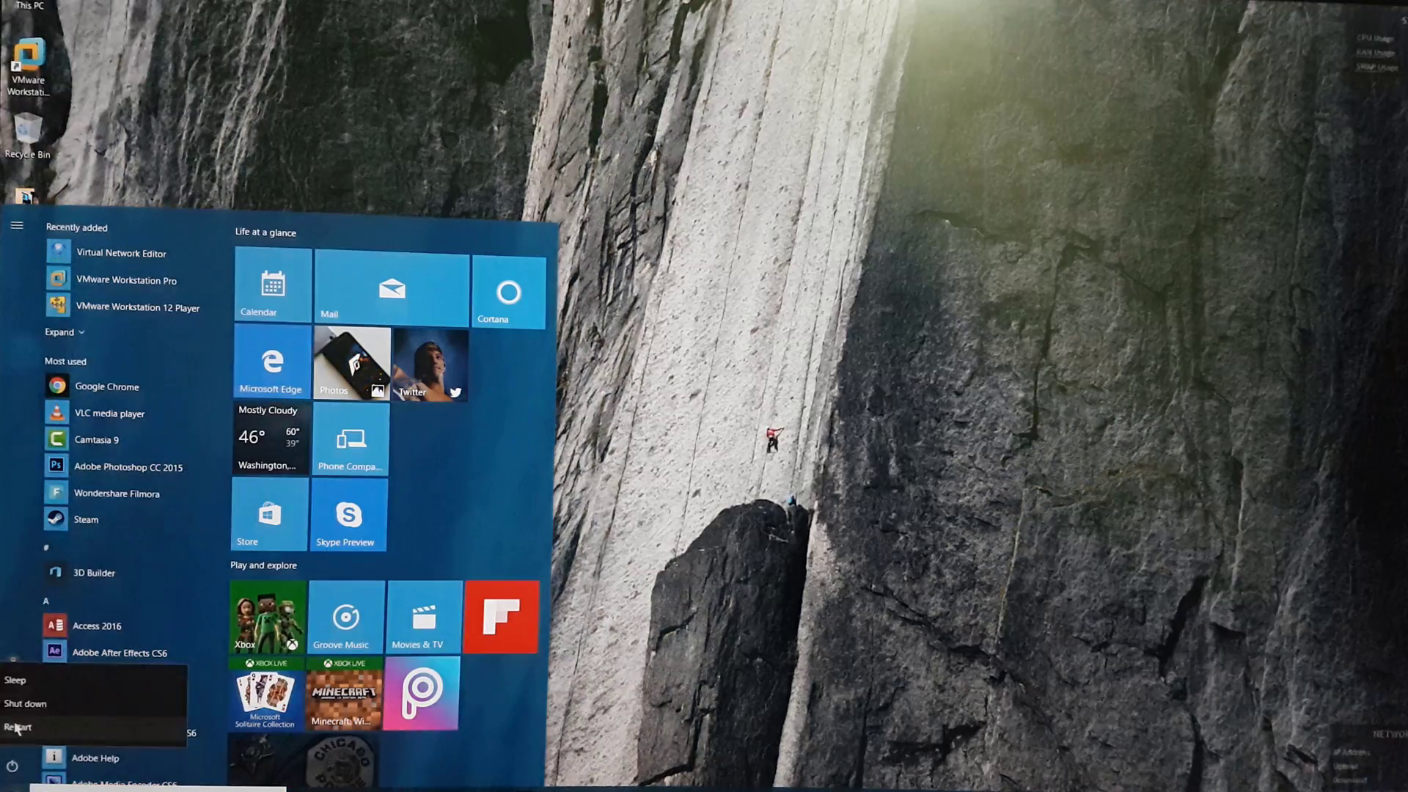
click(46, 713)
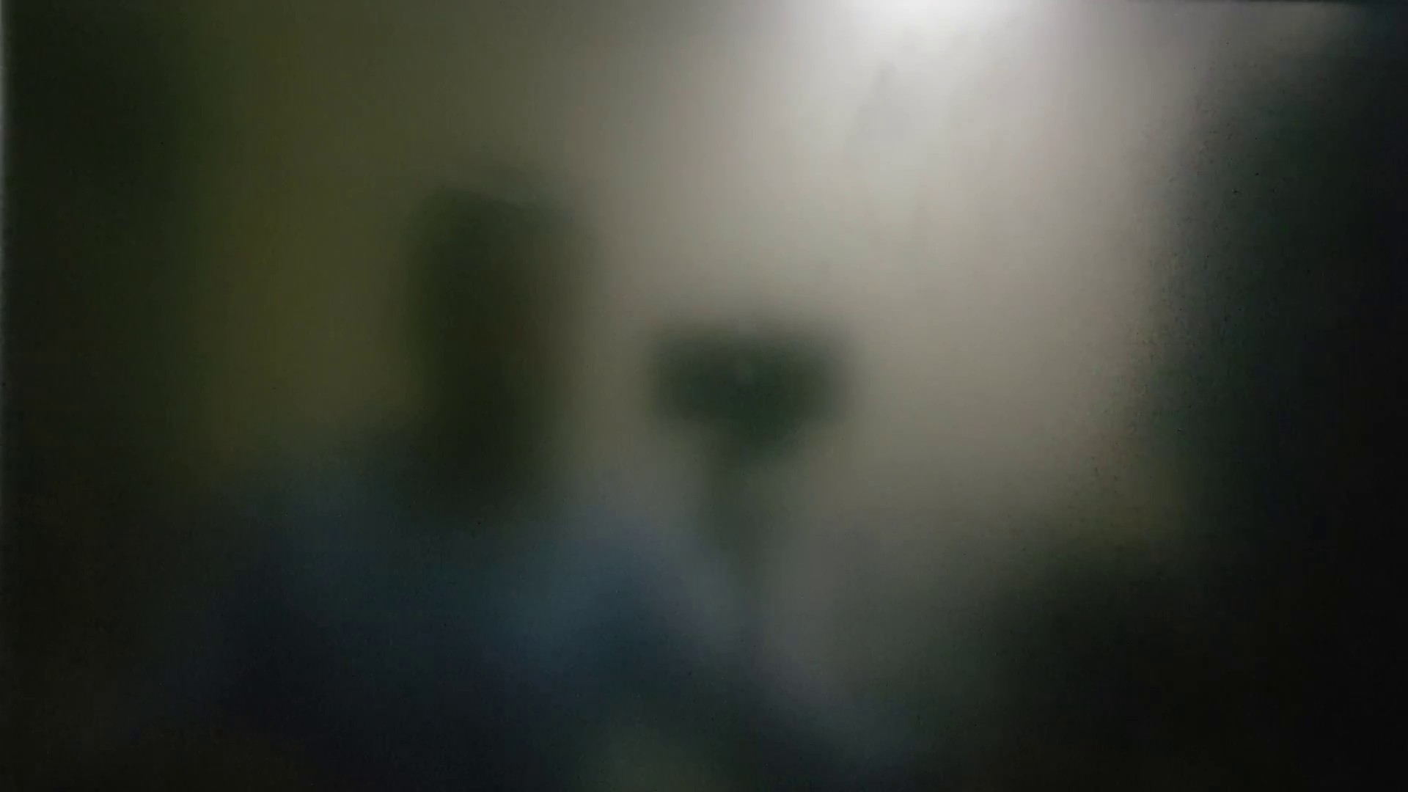
key(Delete)
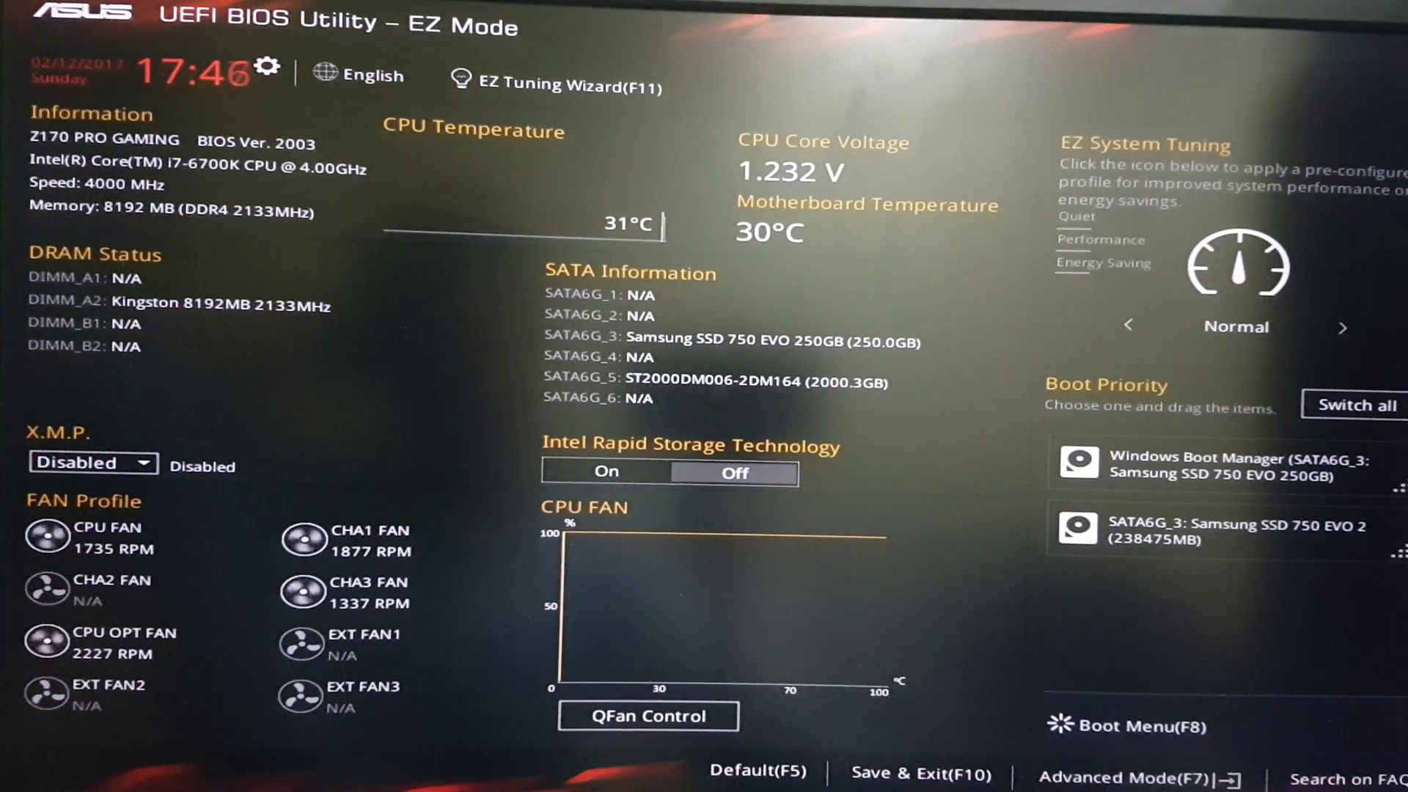
Set Intel Virtualization Technology to Enabled in the advanced CPU configuration, and save the changes with a reset
click(1120, 781)
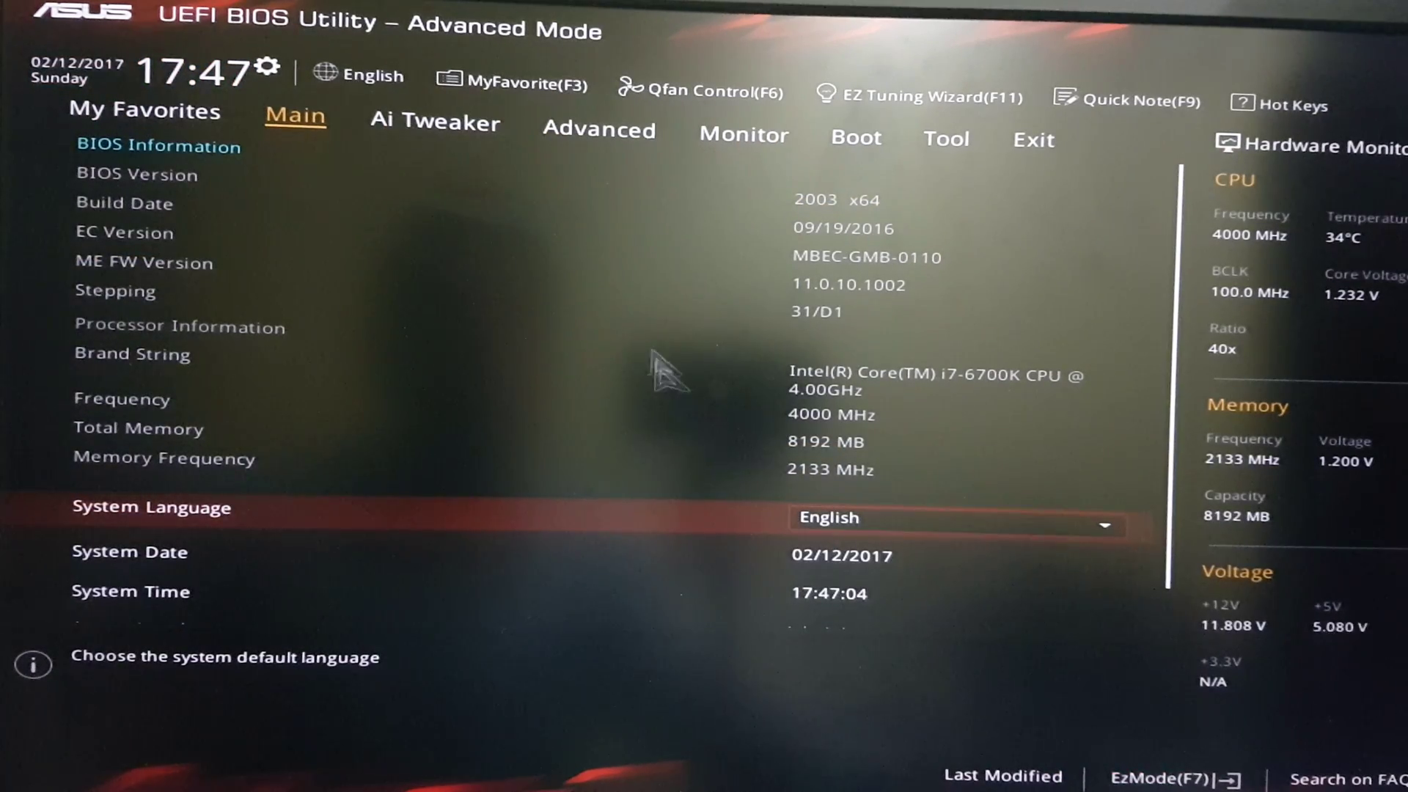
click(601, 140)
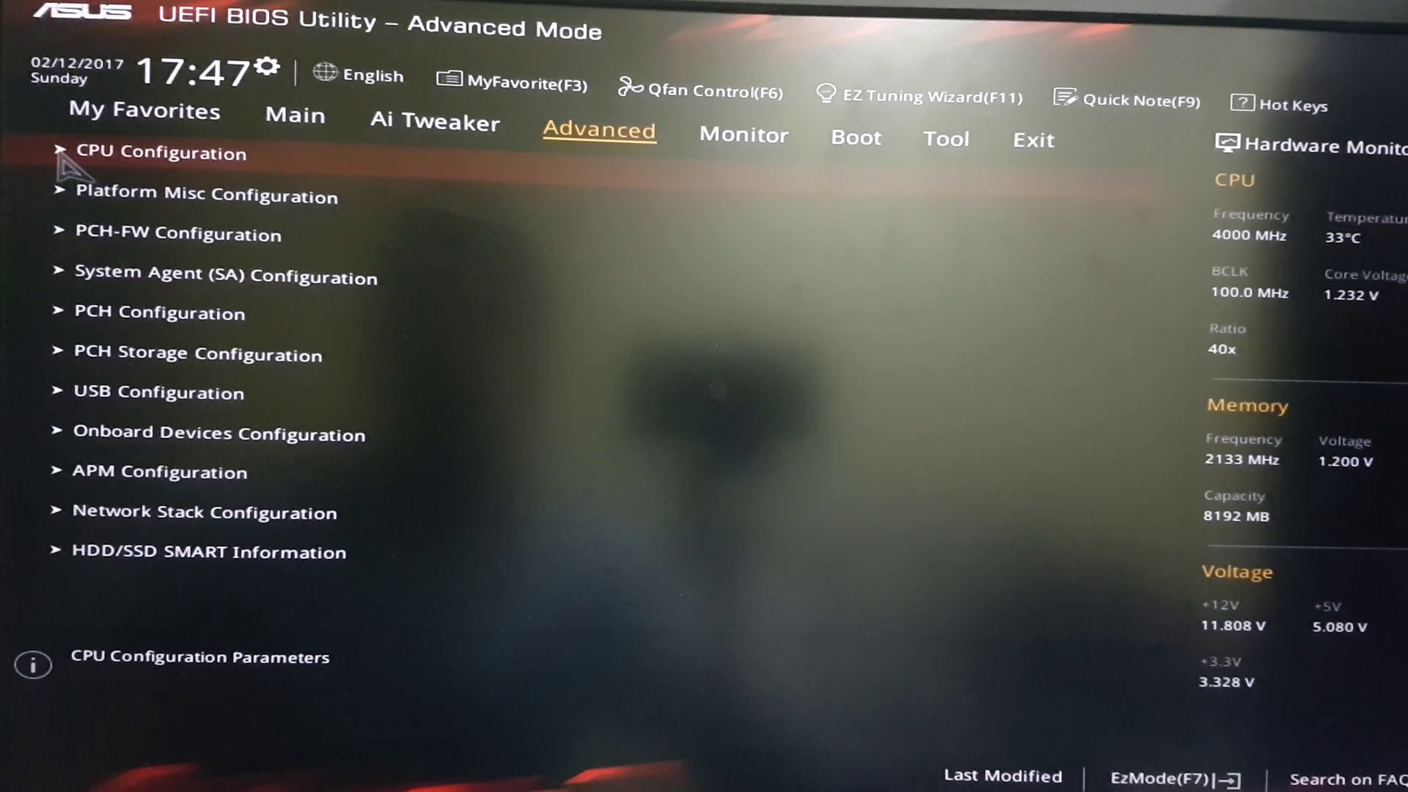
click(160, 156)
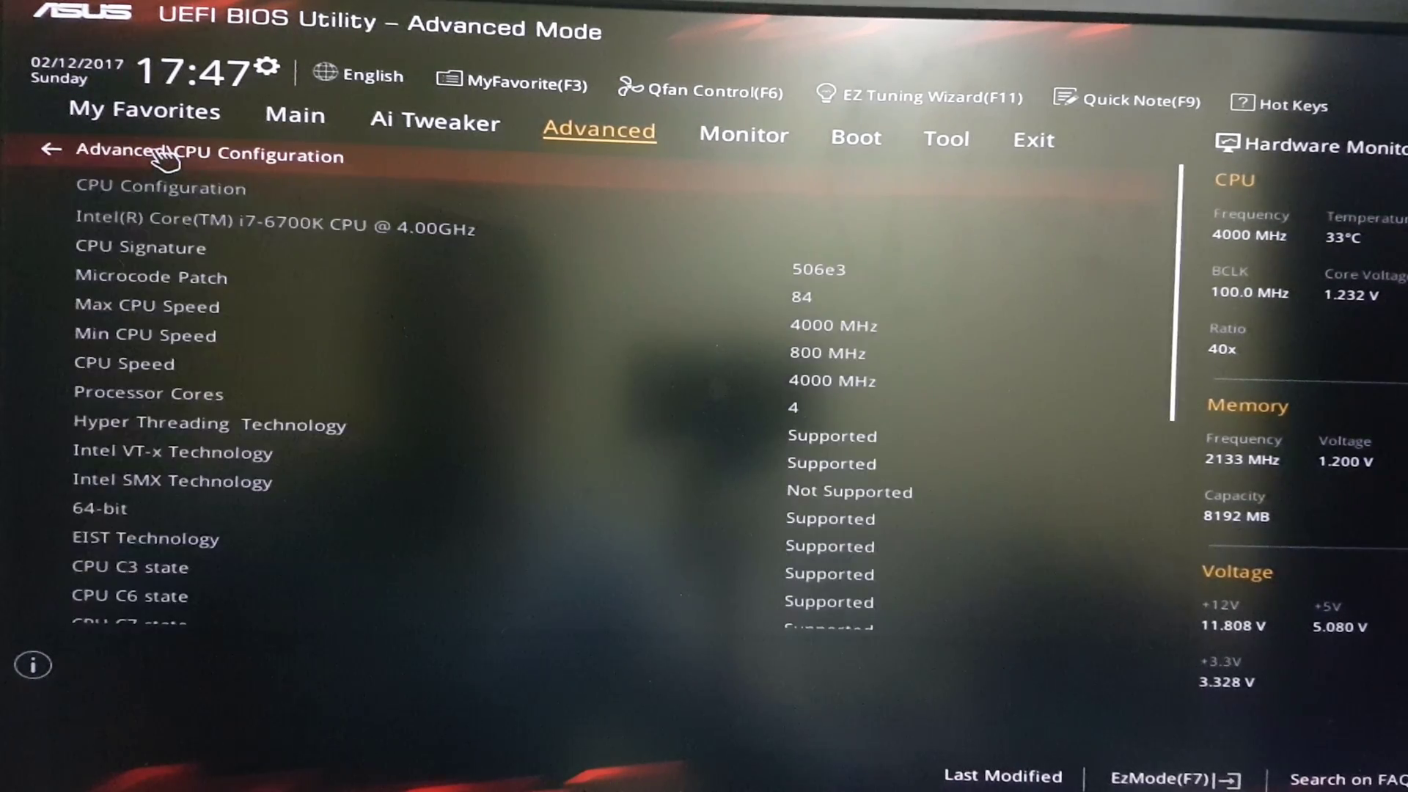
key(Down)
key(Down)
key(Down)
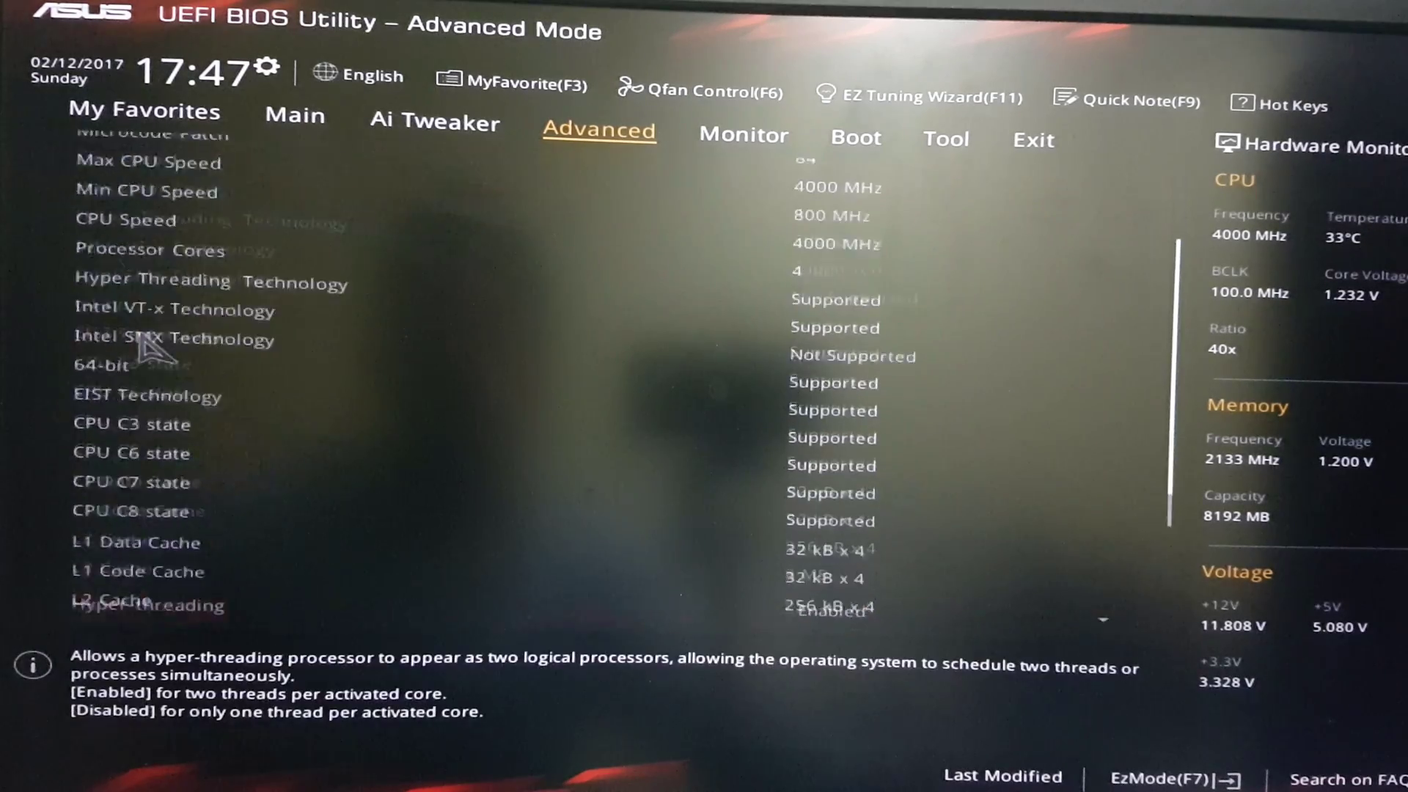
key(Down)
key(Down)
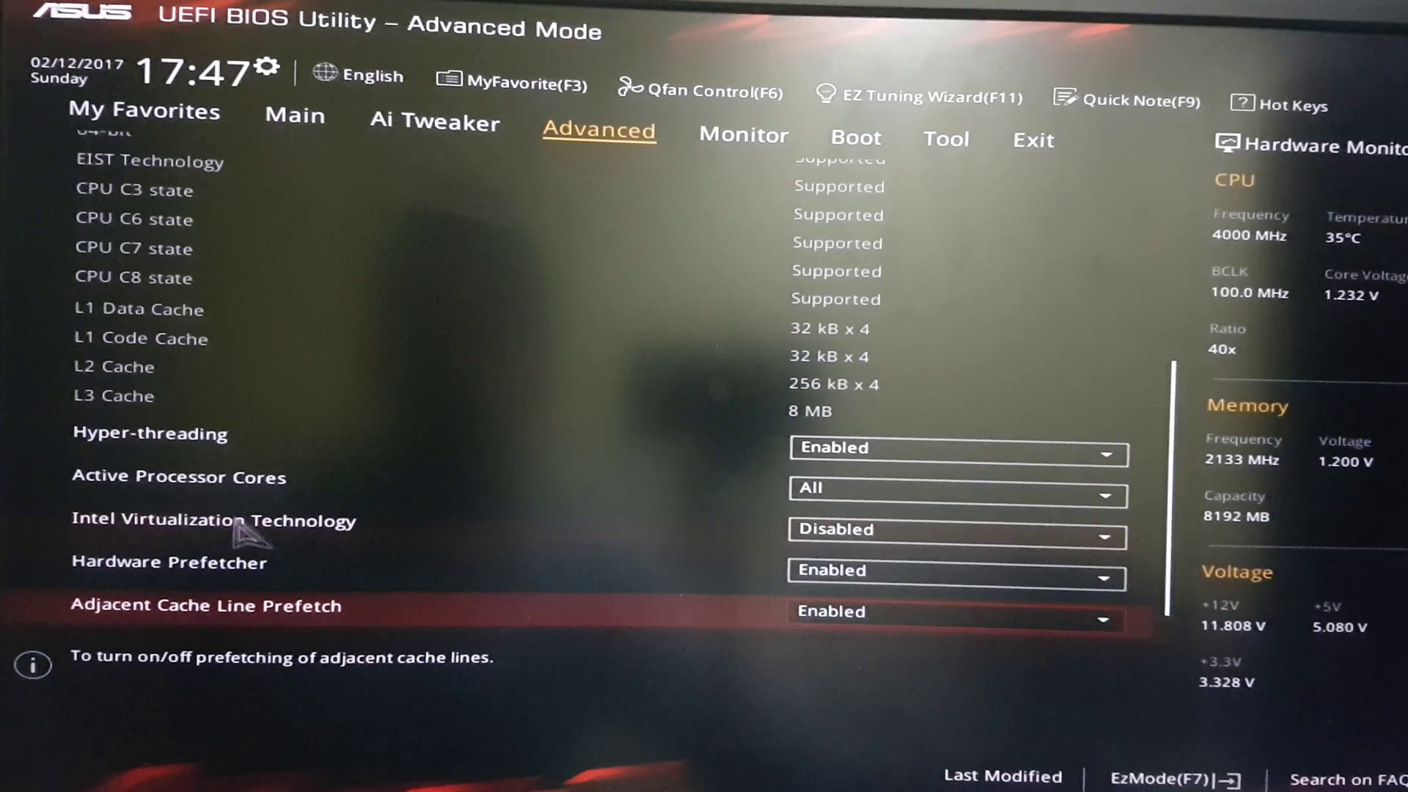
click(917, 529)
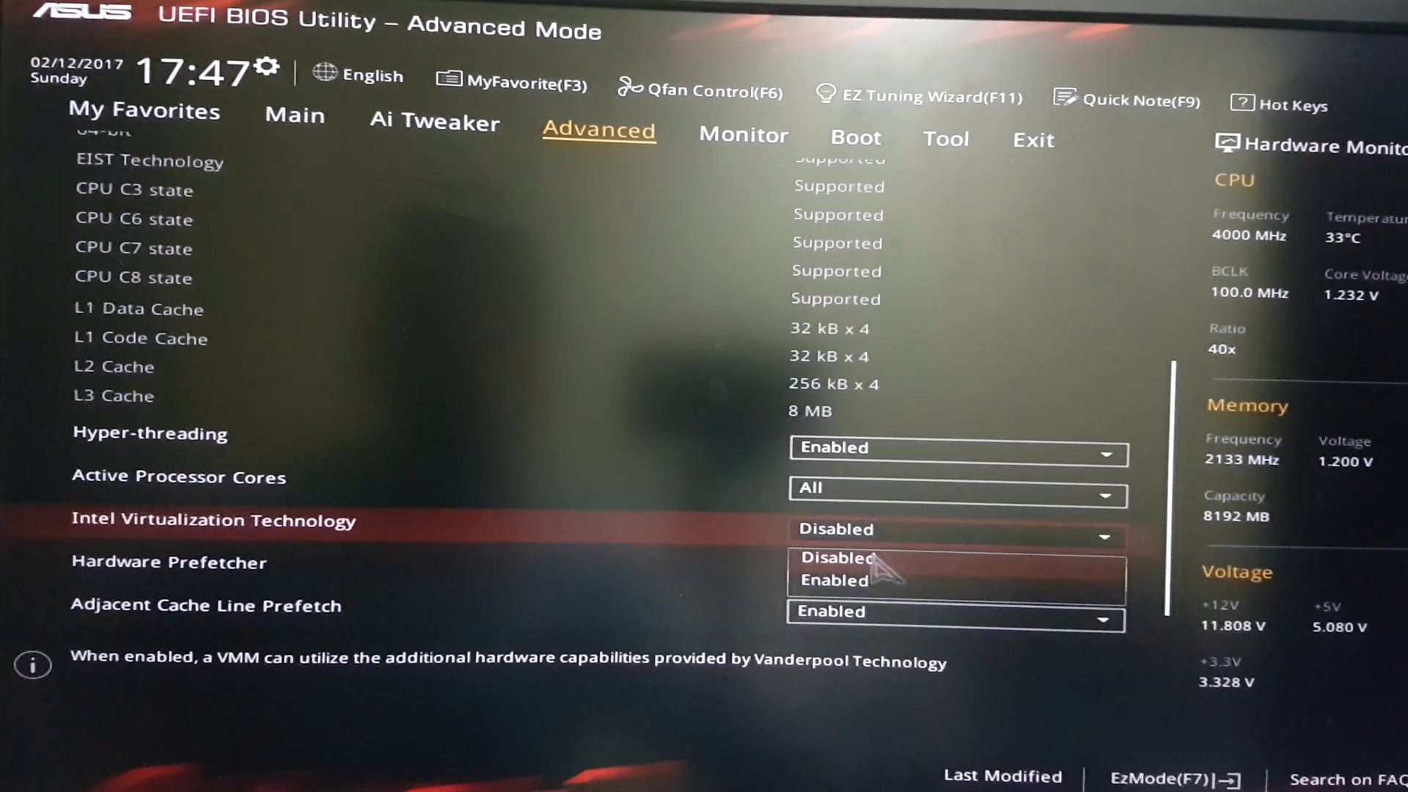
click(819, 582)
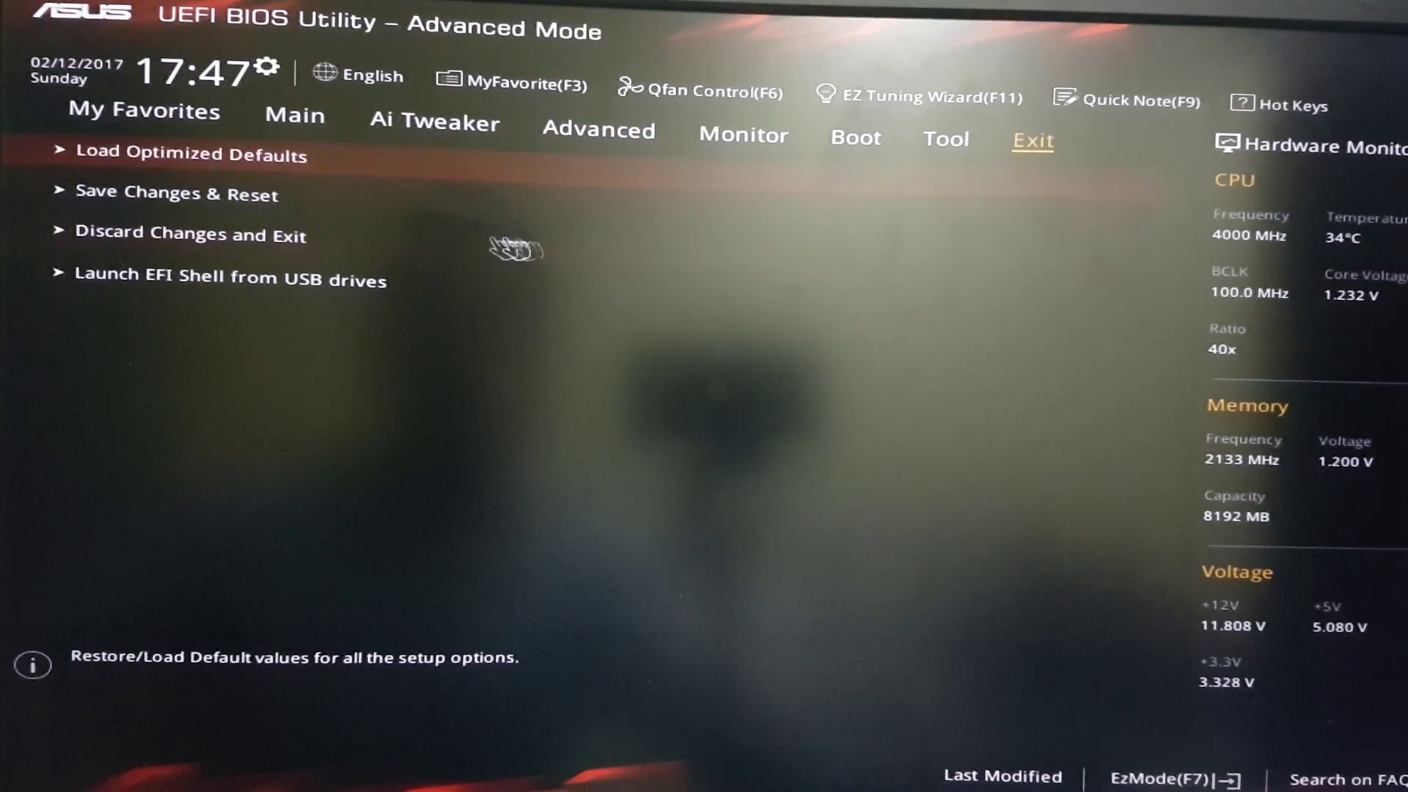
click(216, 209)
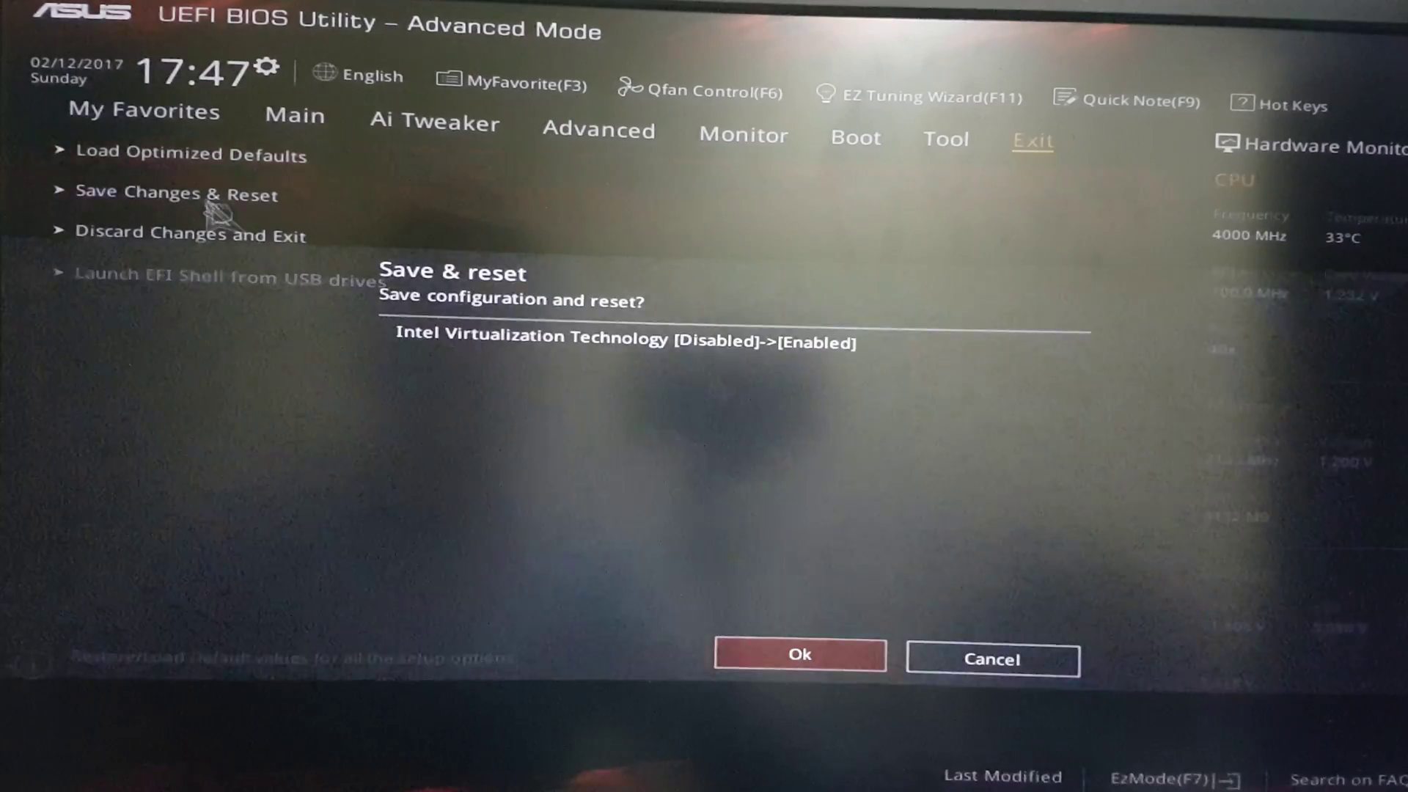
click(823, 655)
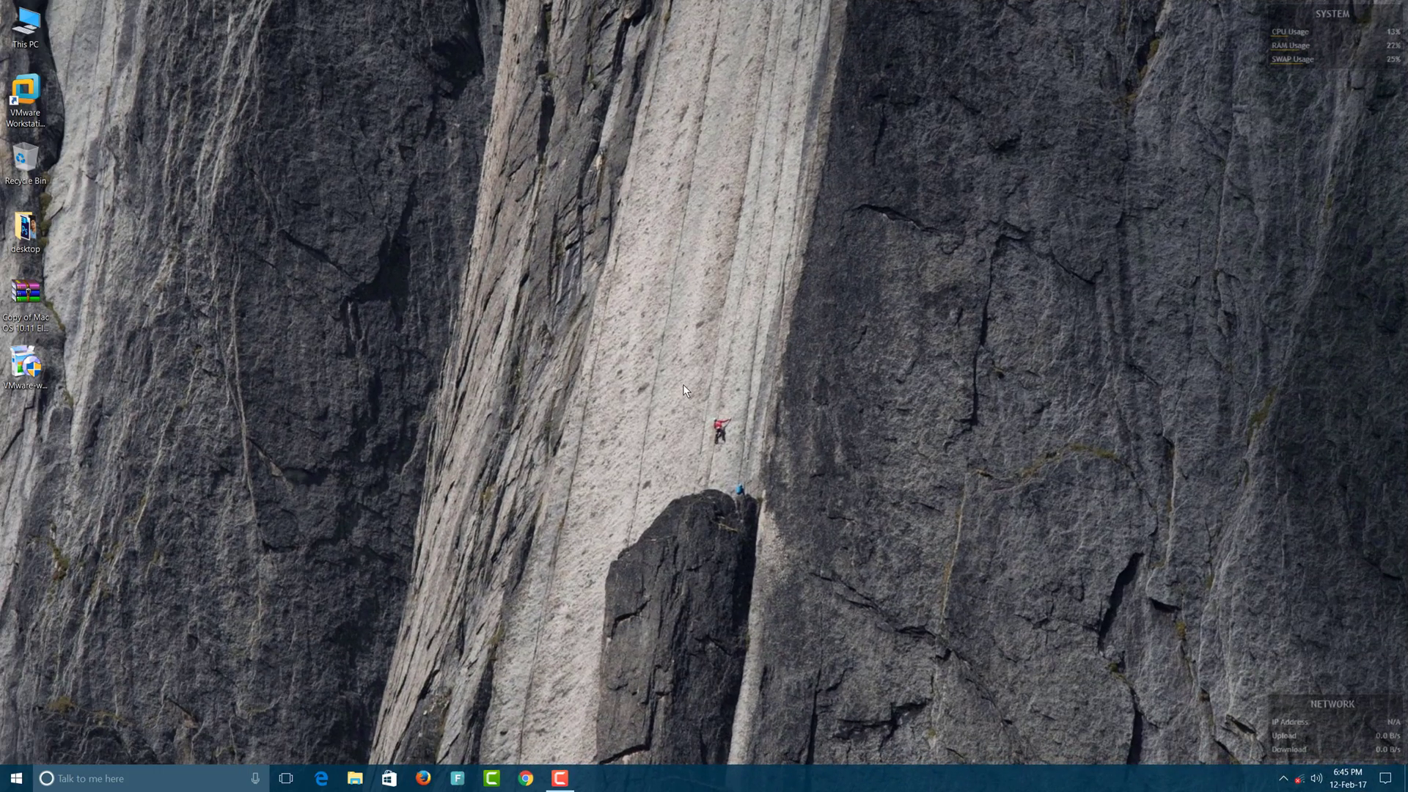
Launch VMware Workstation 12 Player and open the OS X 10.11 El Capitan virtual machine from G:\OS X
click(16, 778)
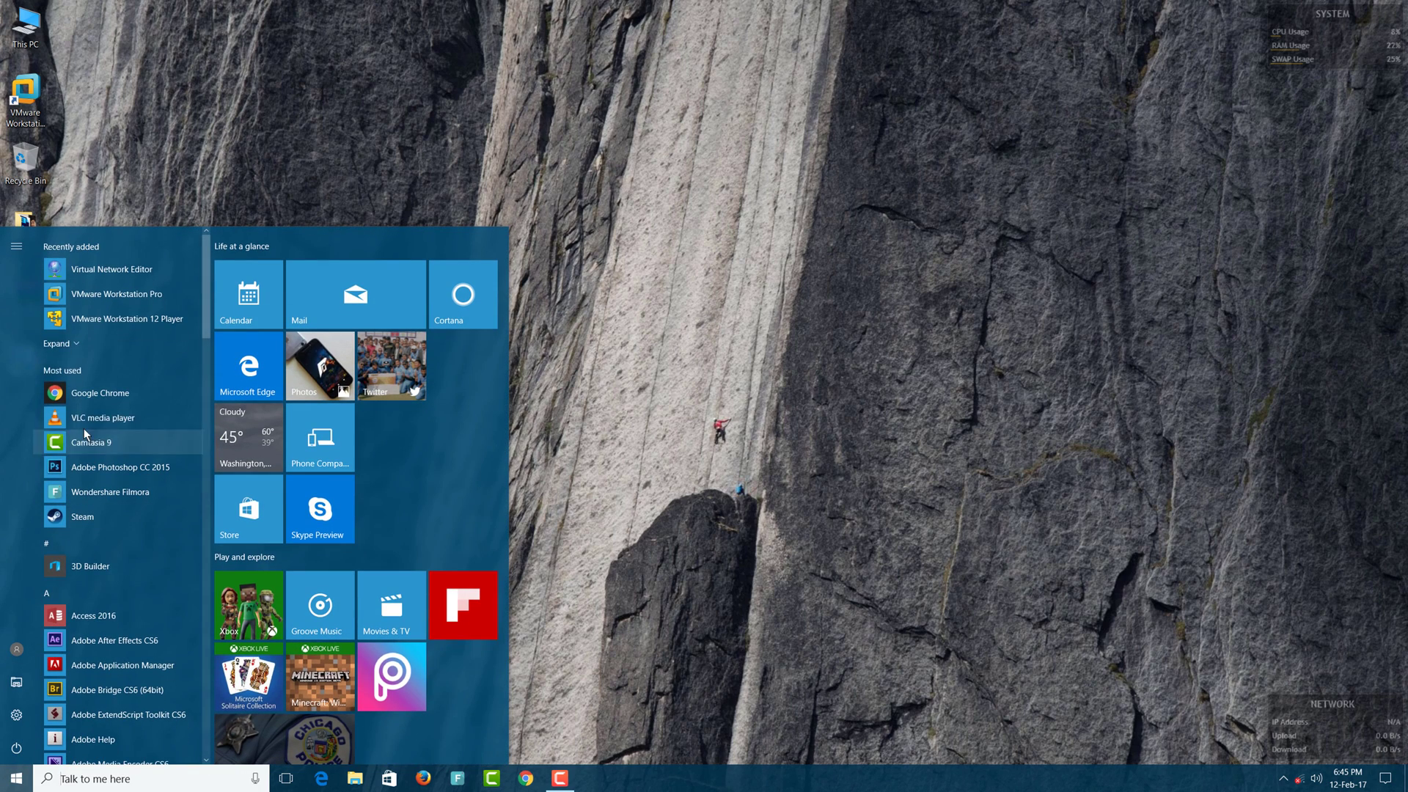
key(Escape)
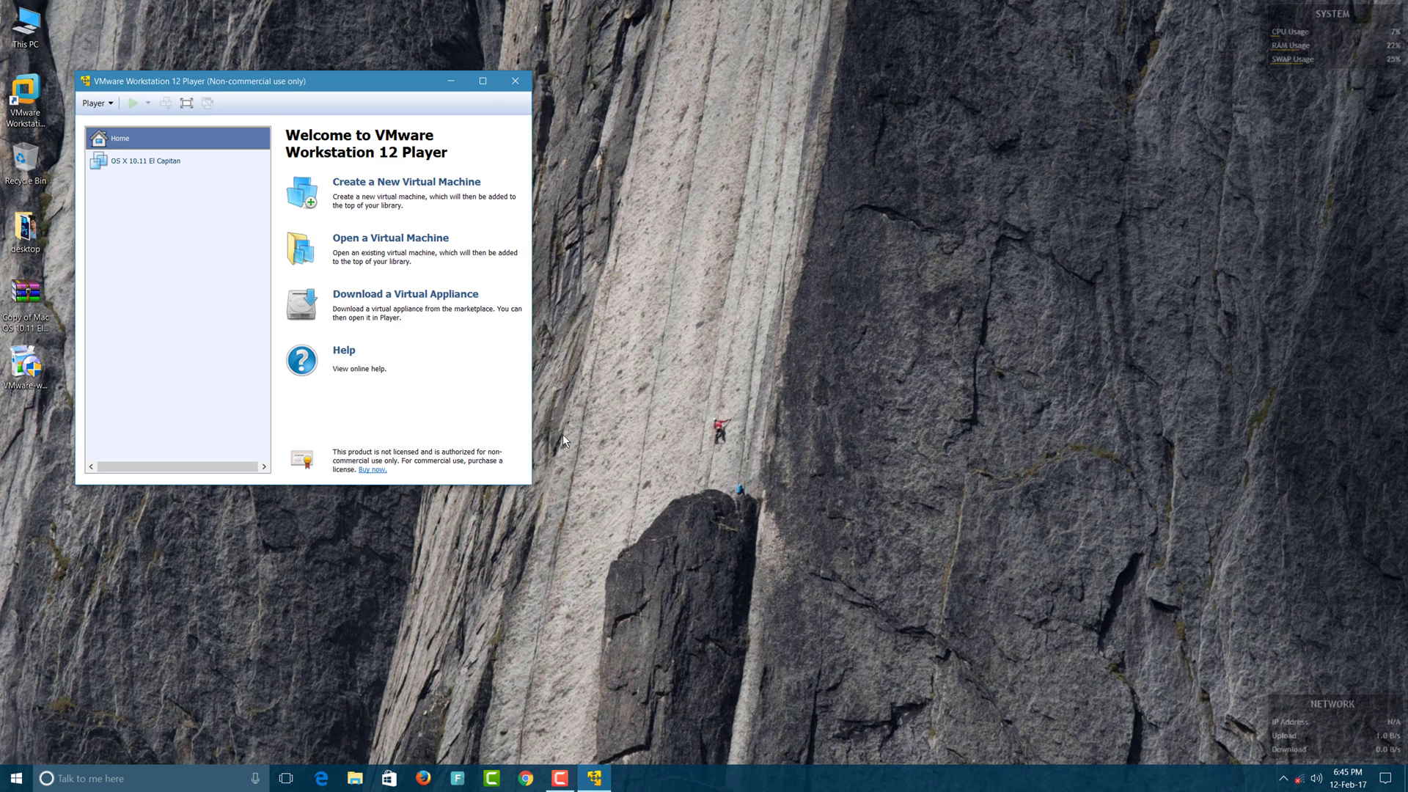
click(366, 250)
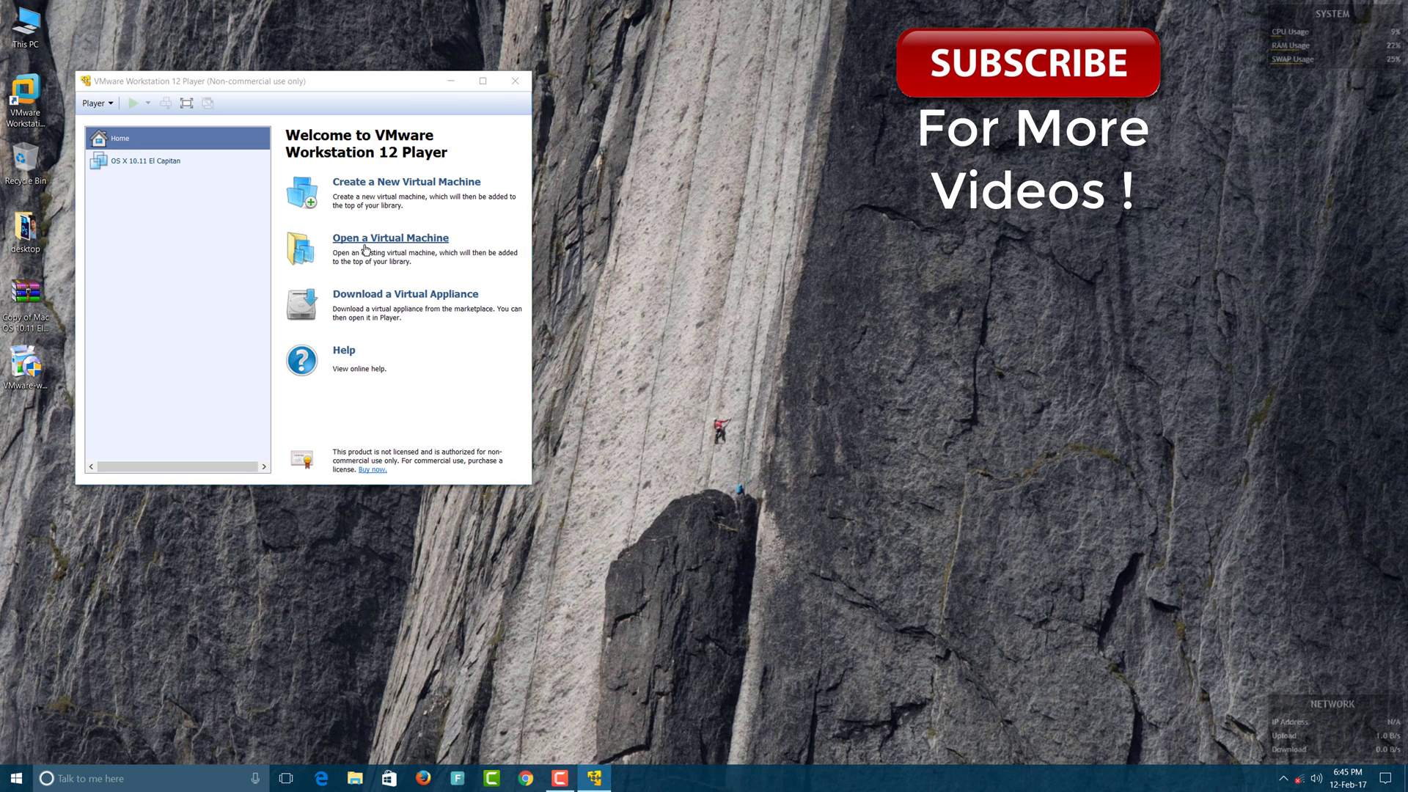
click(324, 227)
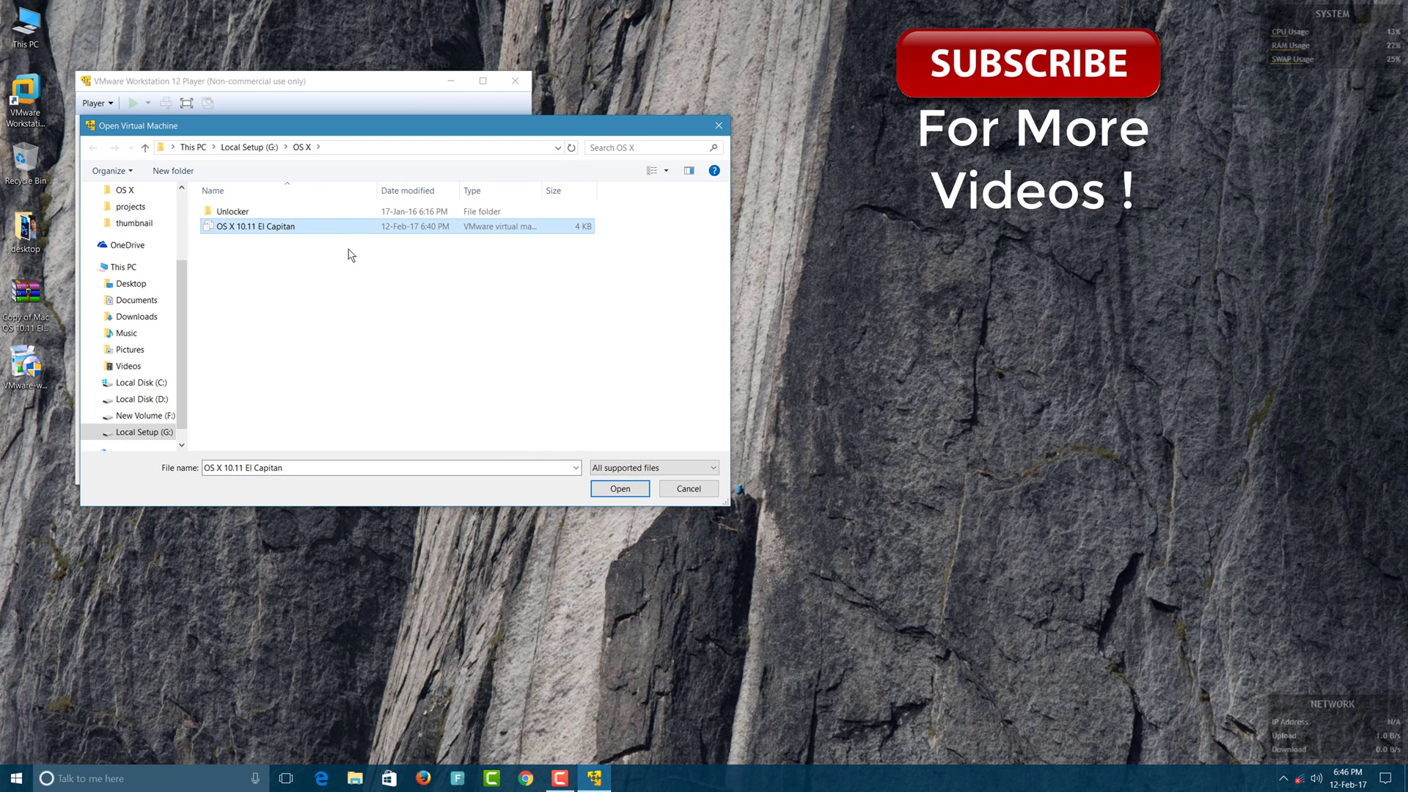
click(621, 489)
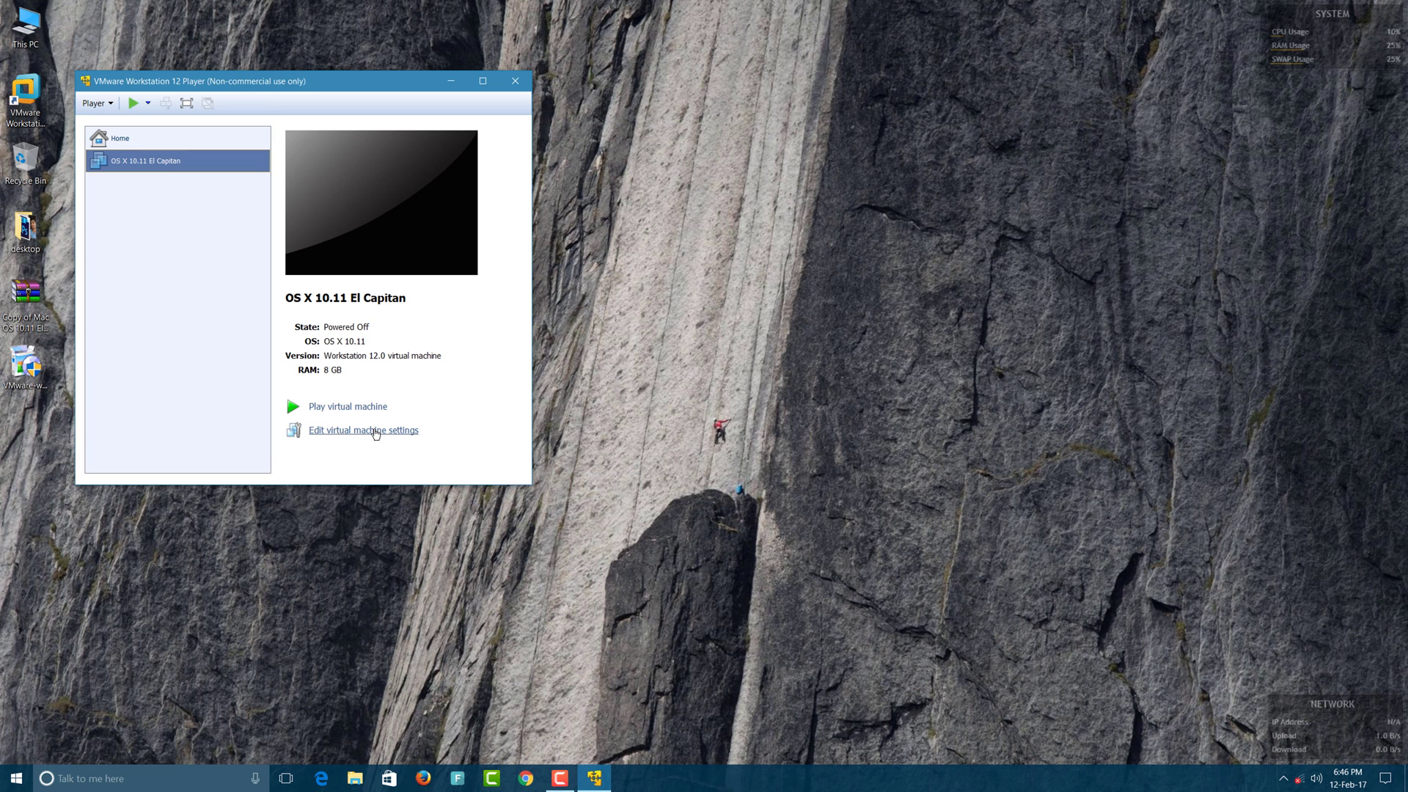
Set the processors' preferred mode to Intel VT-x/EPT or AMD-V/RVI, turn on Virtualize Intel VT-x/EPT or AMD-V/RVI, and start the virtual machine
click(375, 432)
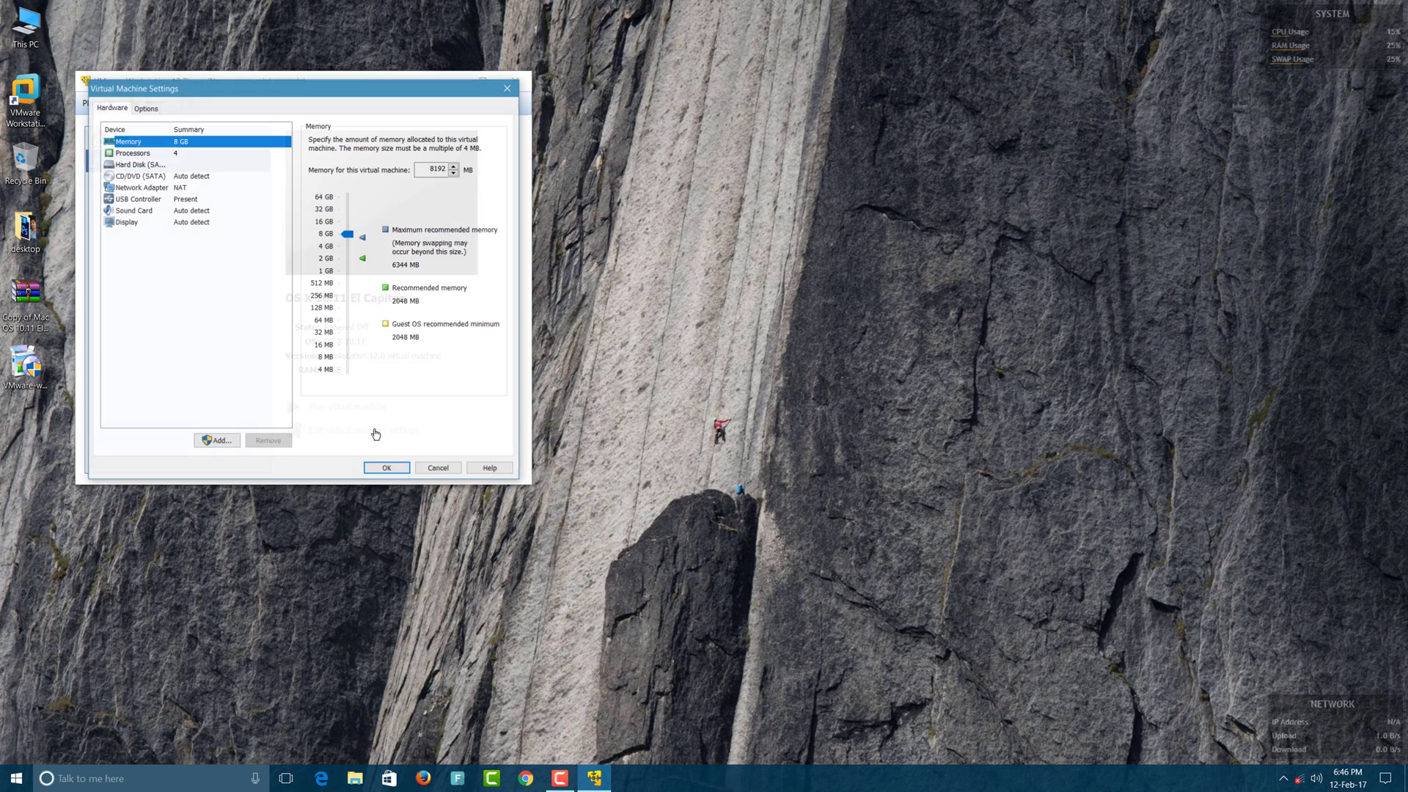
click(162, 154)
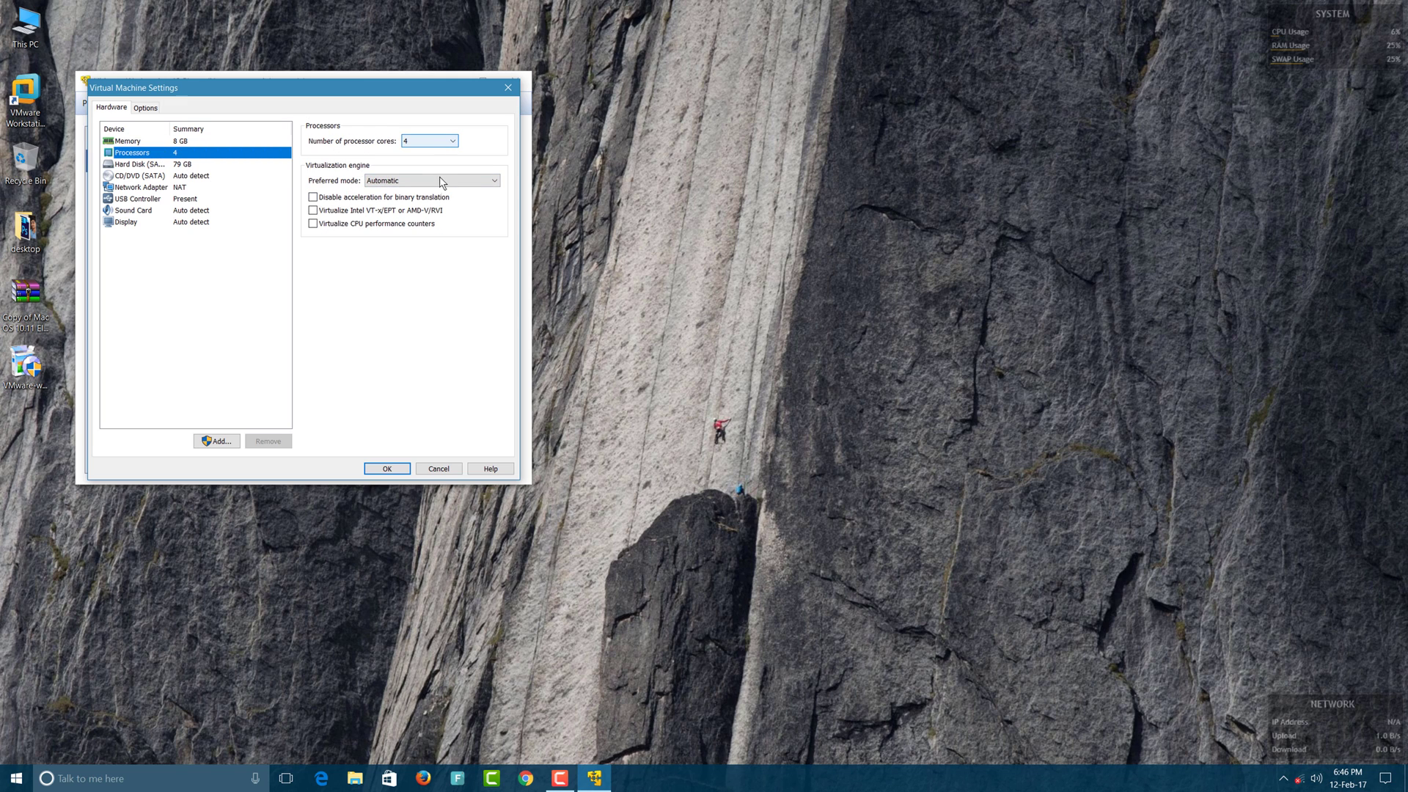
click(438, 181)
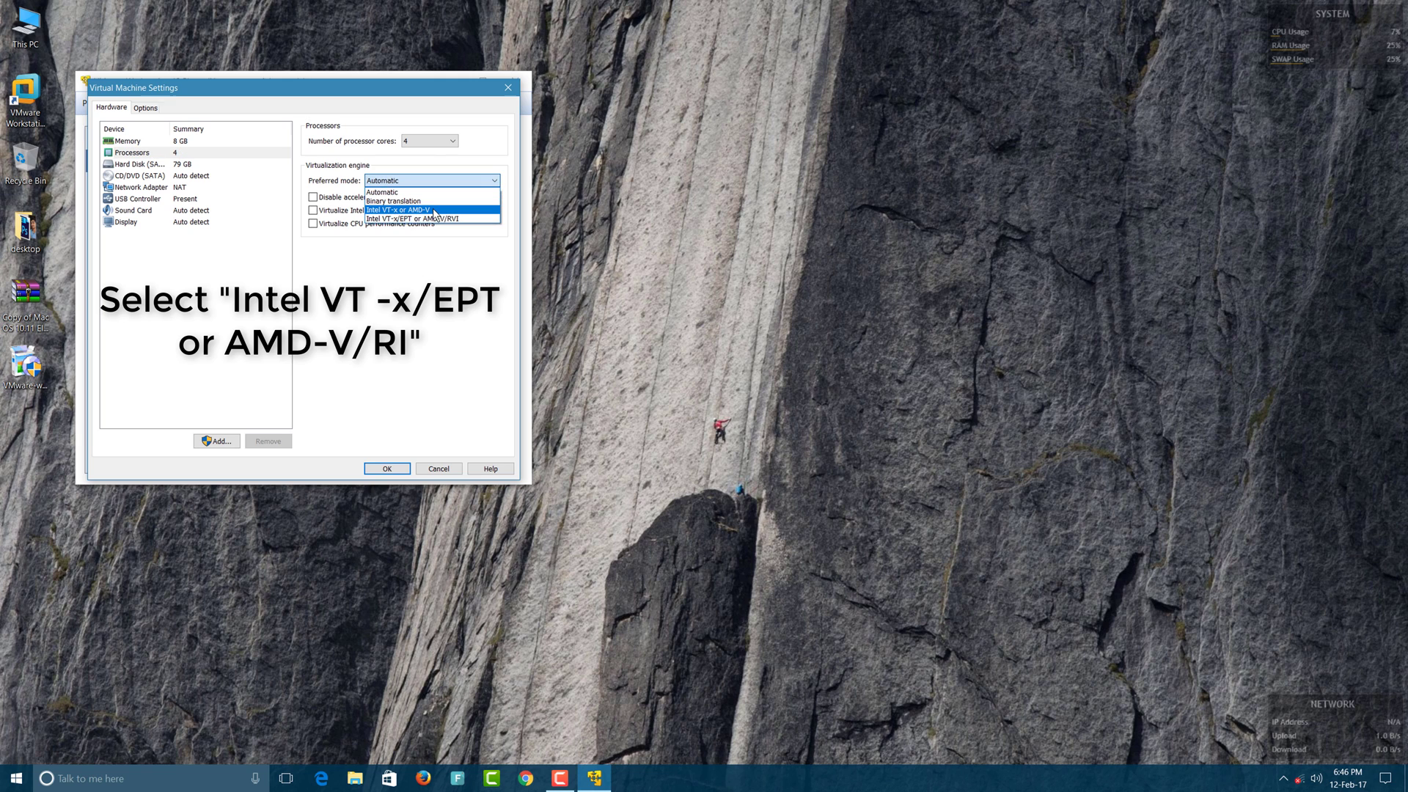
click(433, 219)
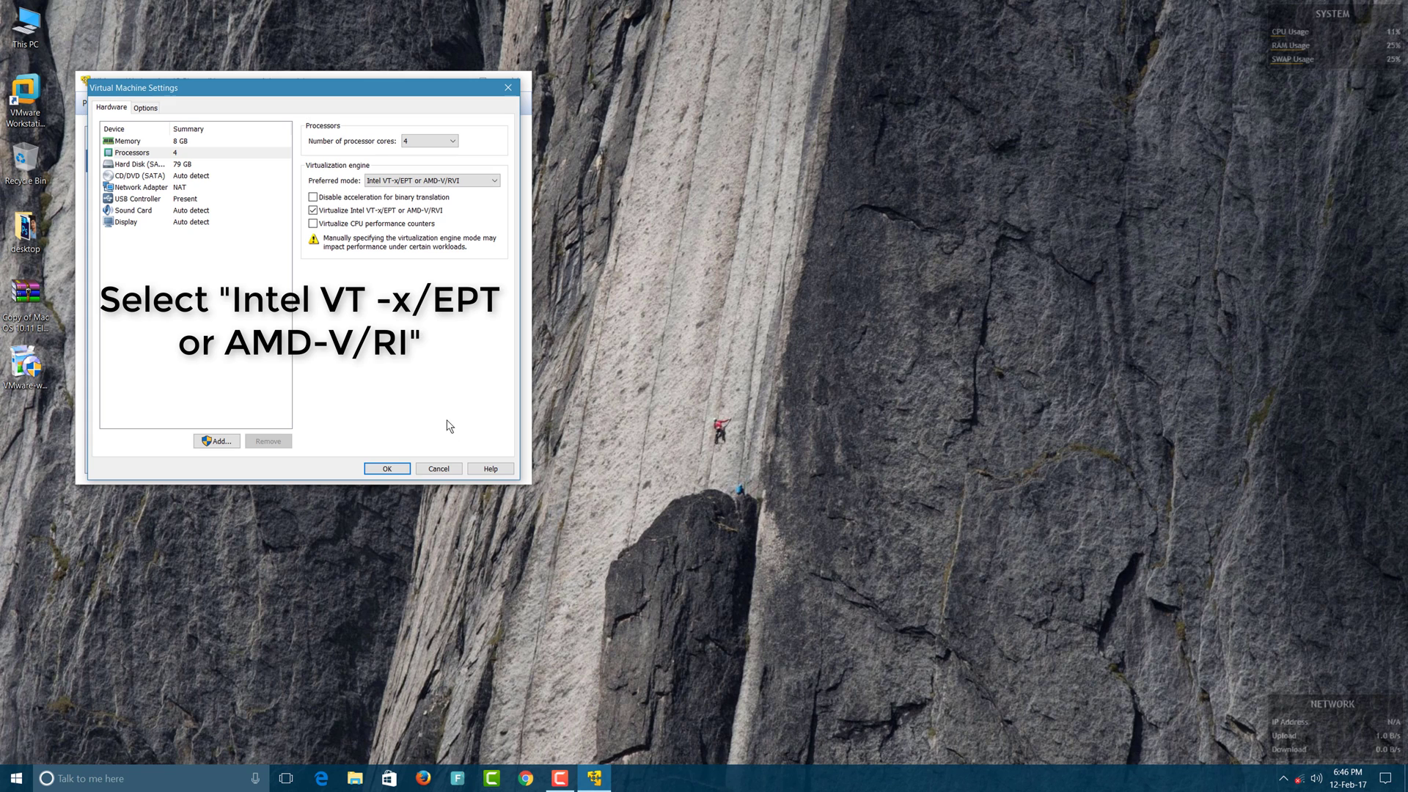
click(404, 469)
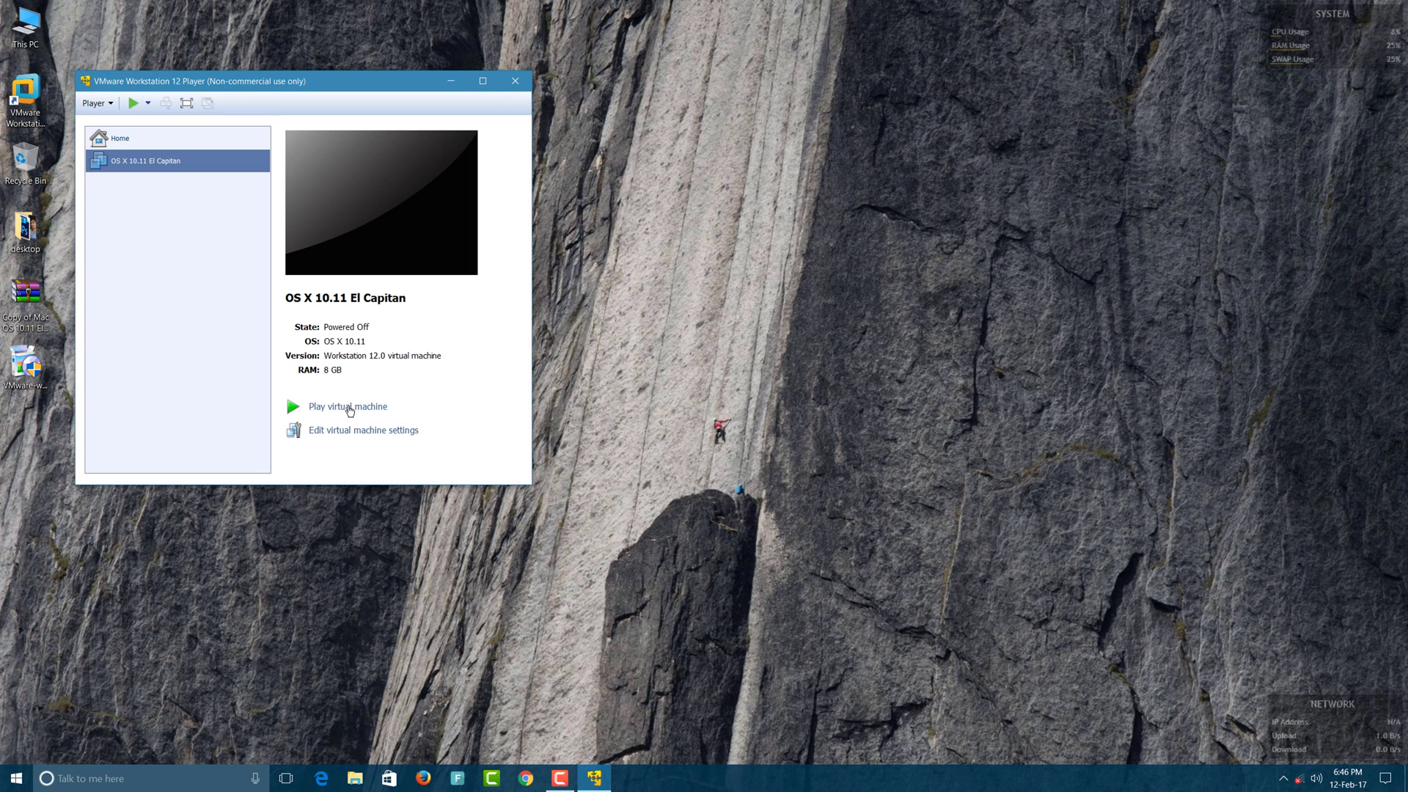
click(344, 415)
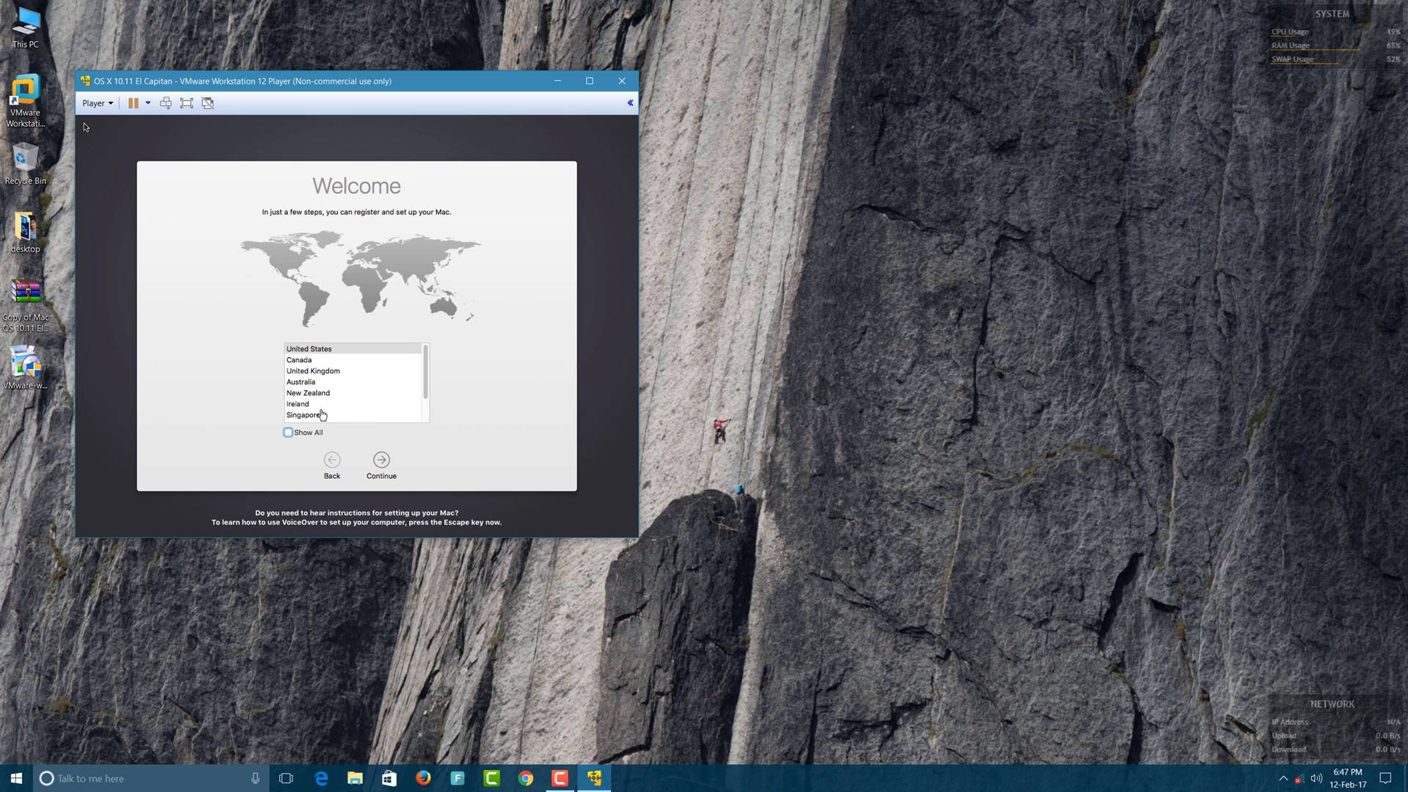
Choose India as the country and ABC as the keyboard layout in the Mac setup
scroll(397, 399, down, 3)
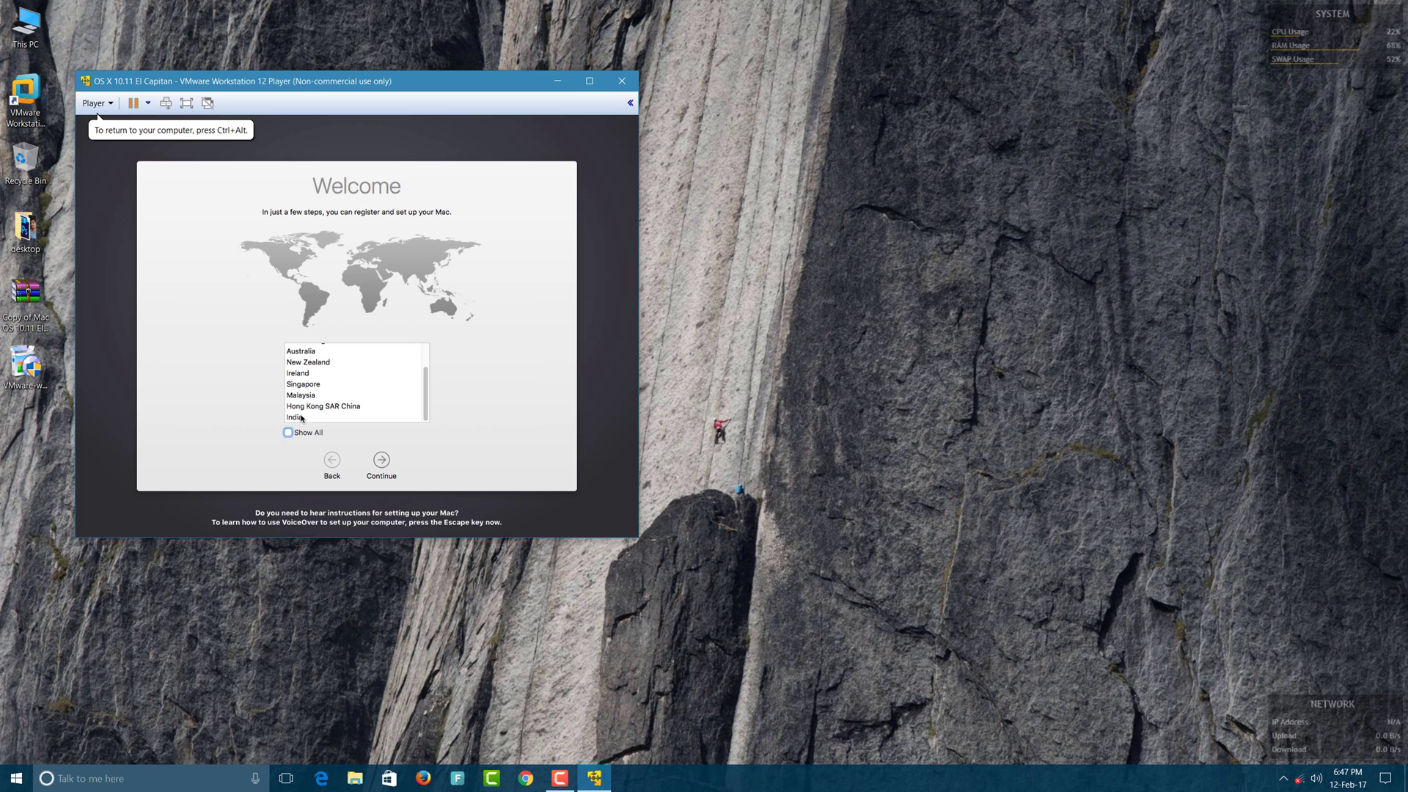
click(302, 418)
click(382, 460)
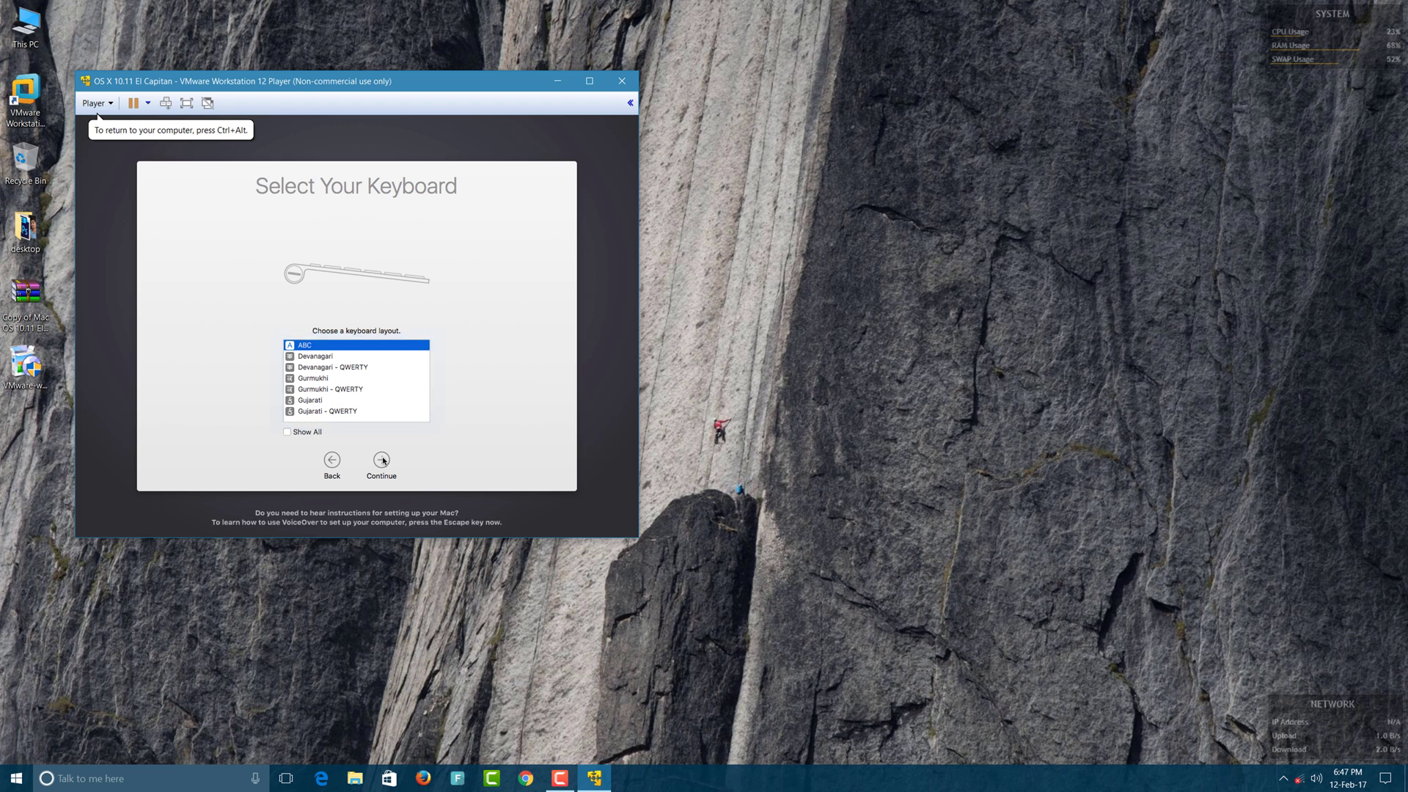
click(380, 462)
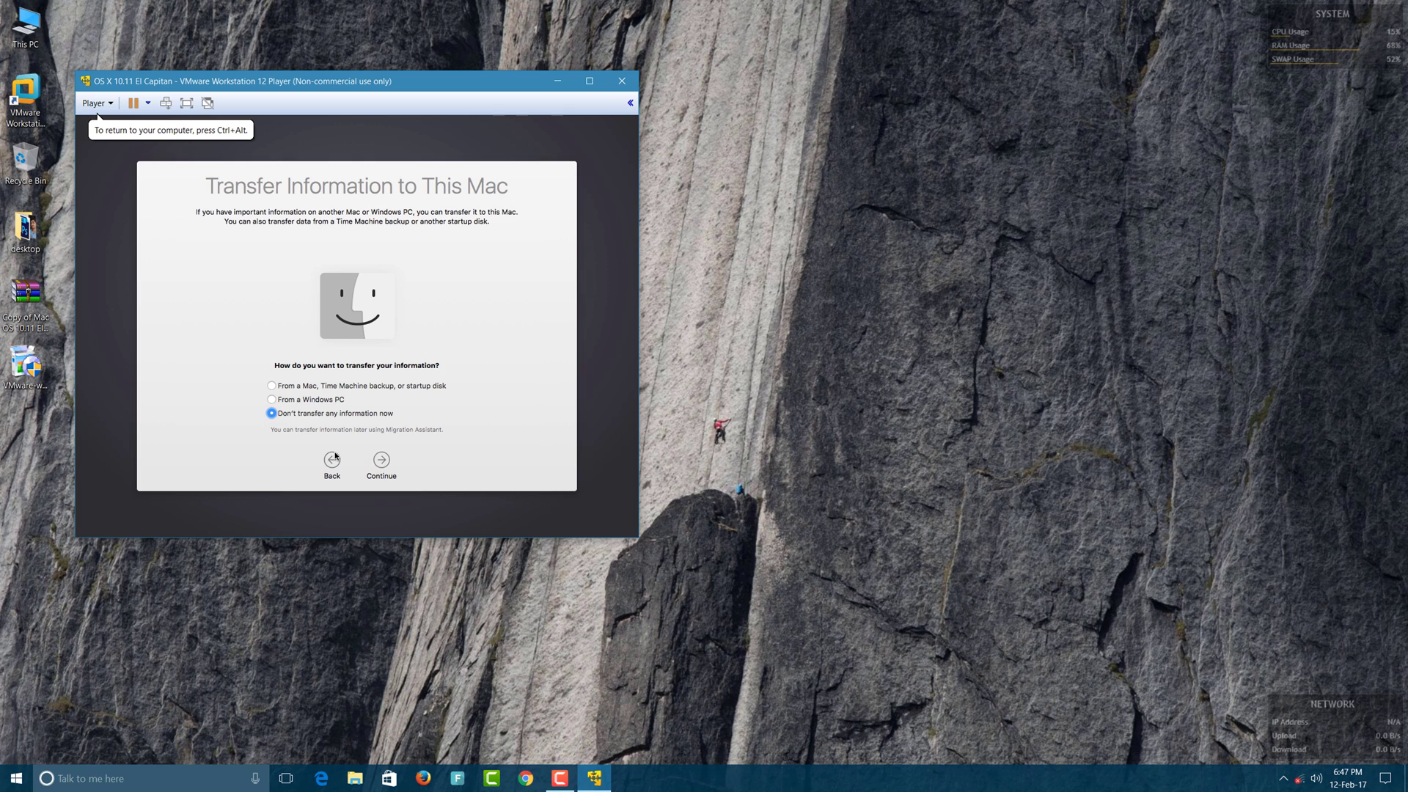
Continue the Mac setup without transferring information or enabling Location Services, and agree to the terms and conditions
click(381, 461)
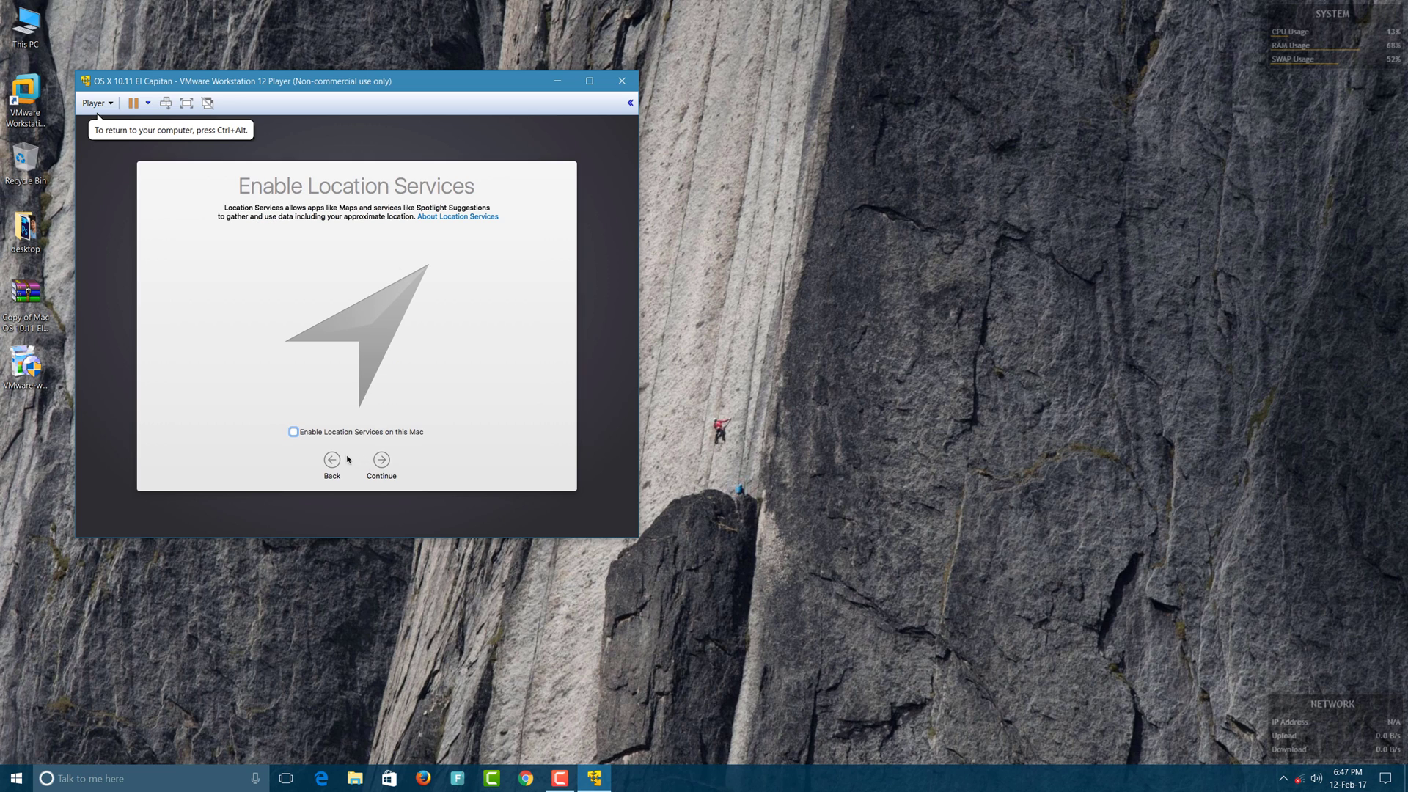
click(379, 458)
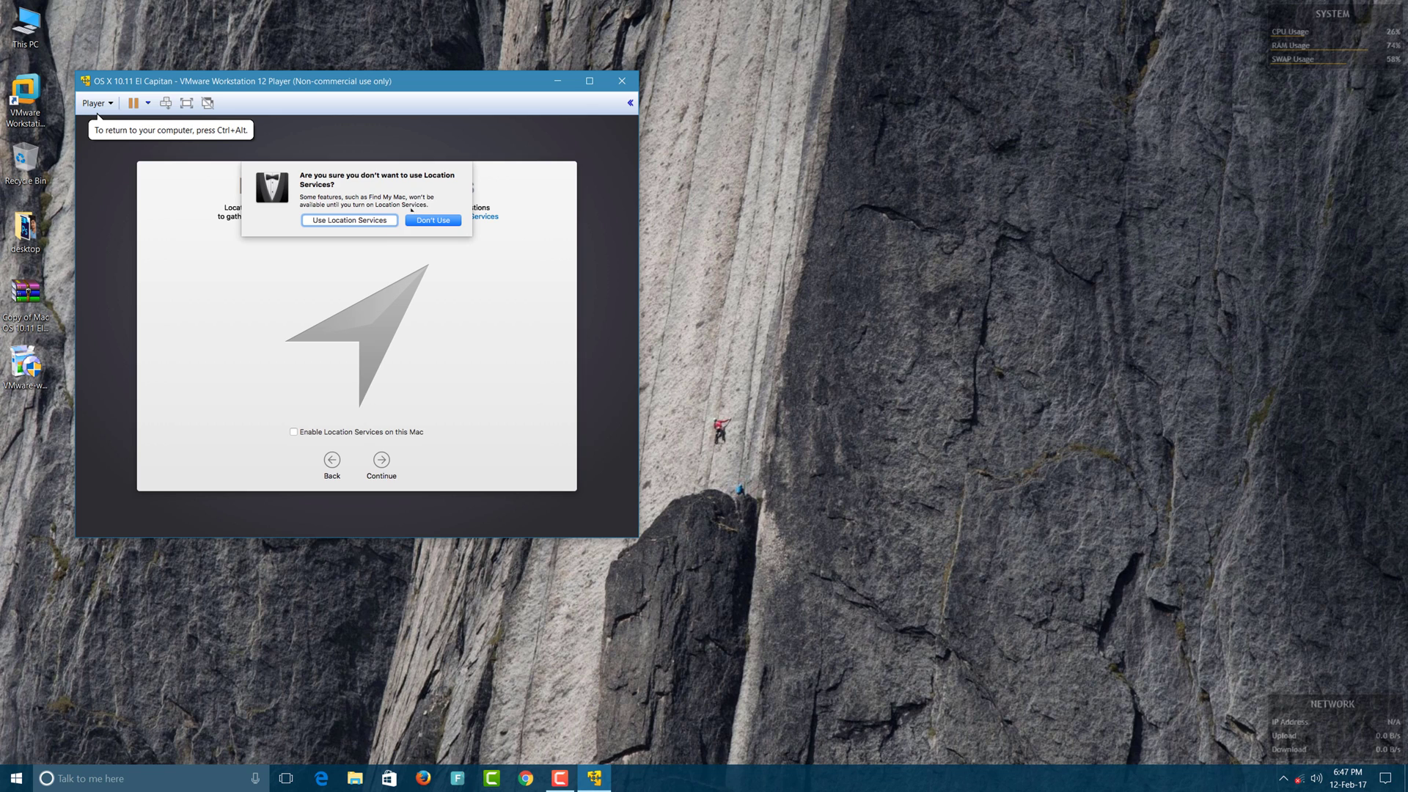
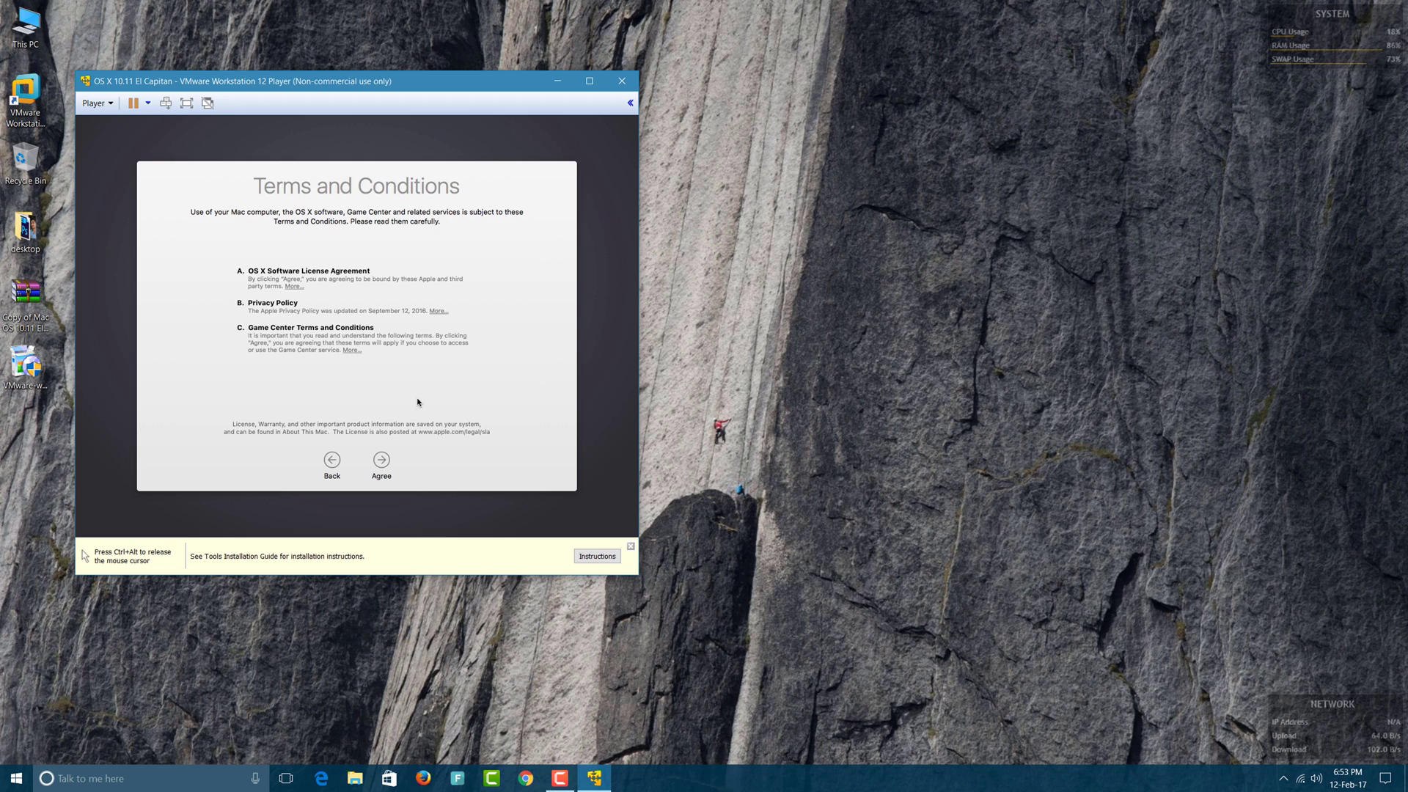
click(381, 460)
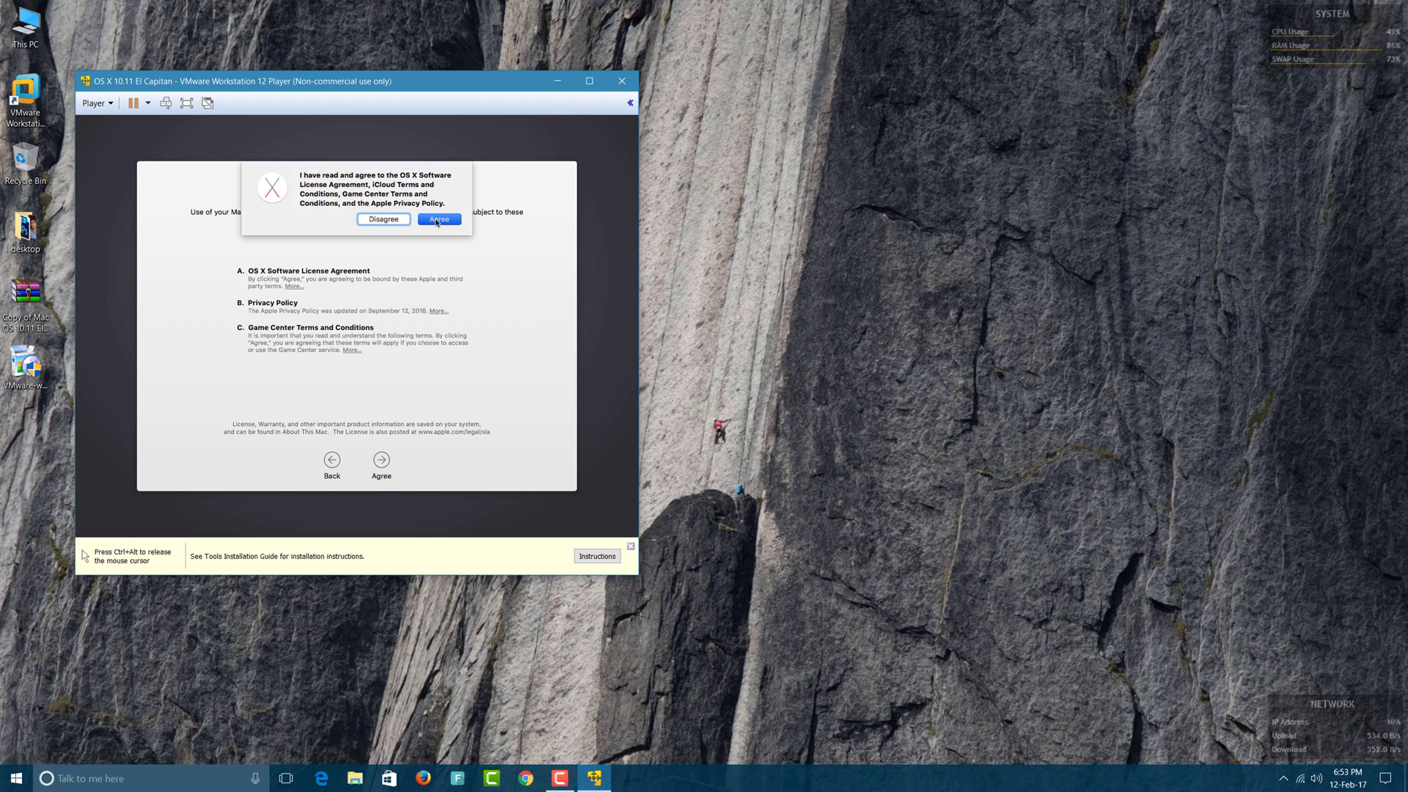
click(438, 219)
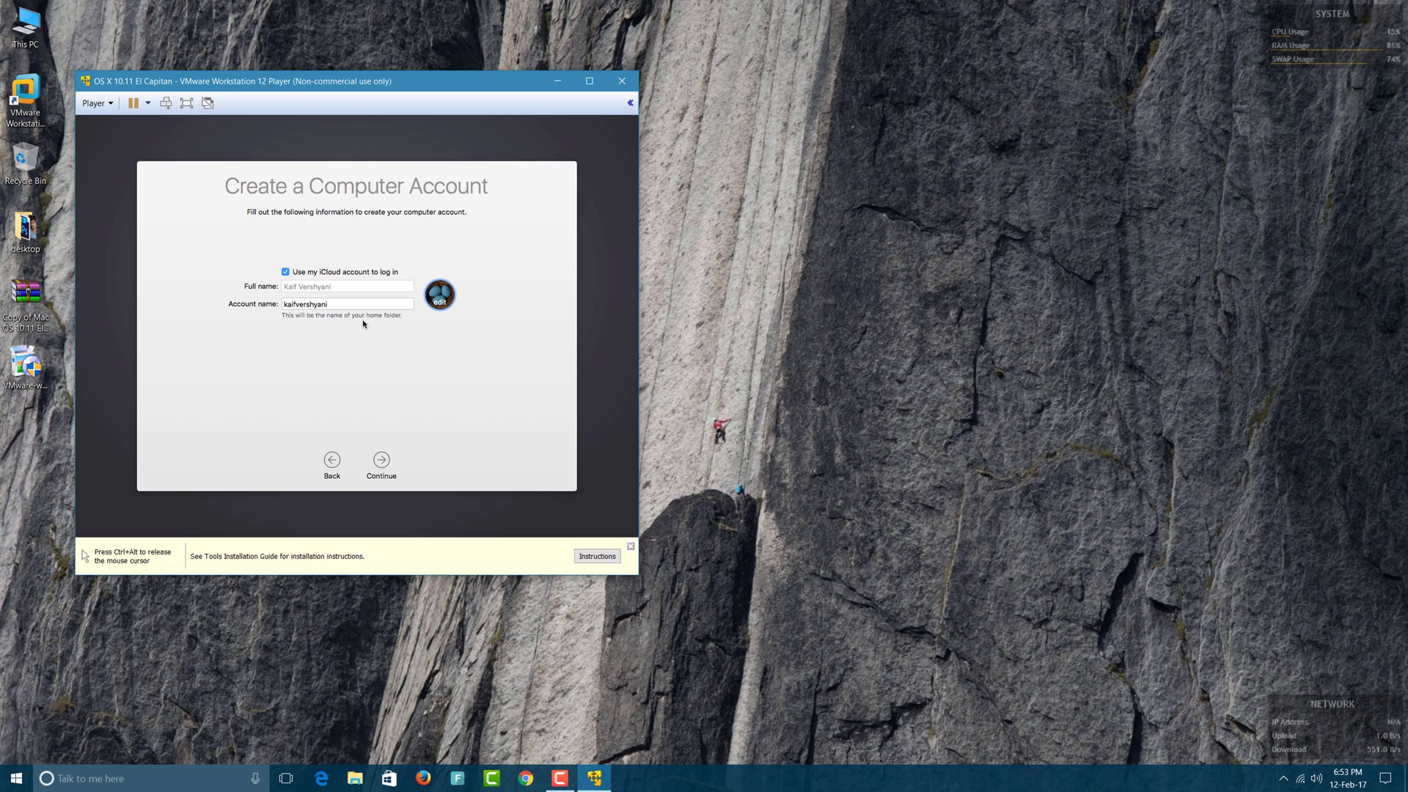
Create the computer account without using iCloud to log in, entering and verifying a new account password
click(326, 302)
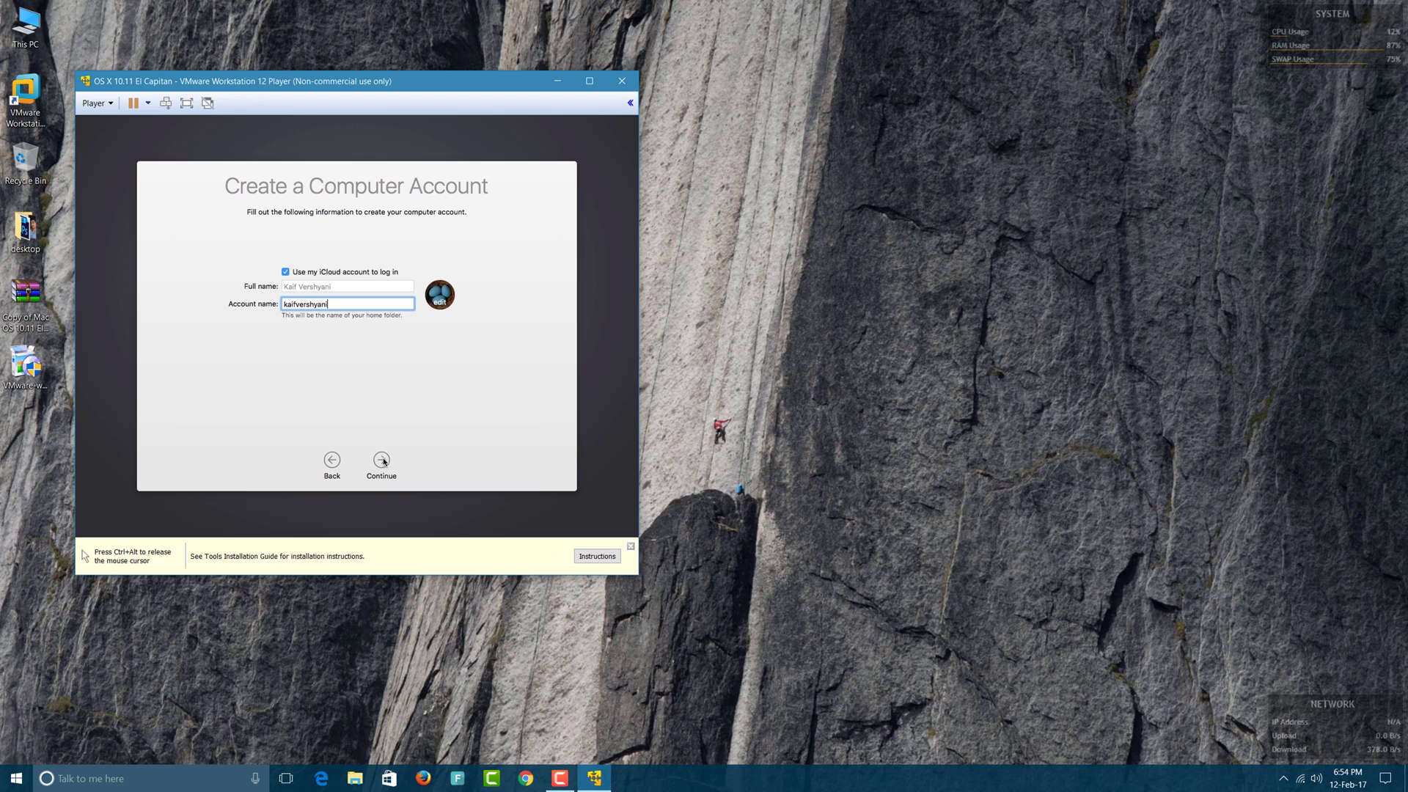
click(287, 272)
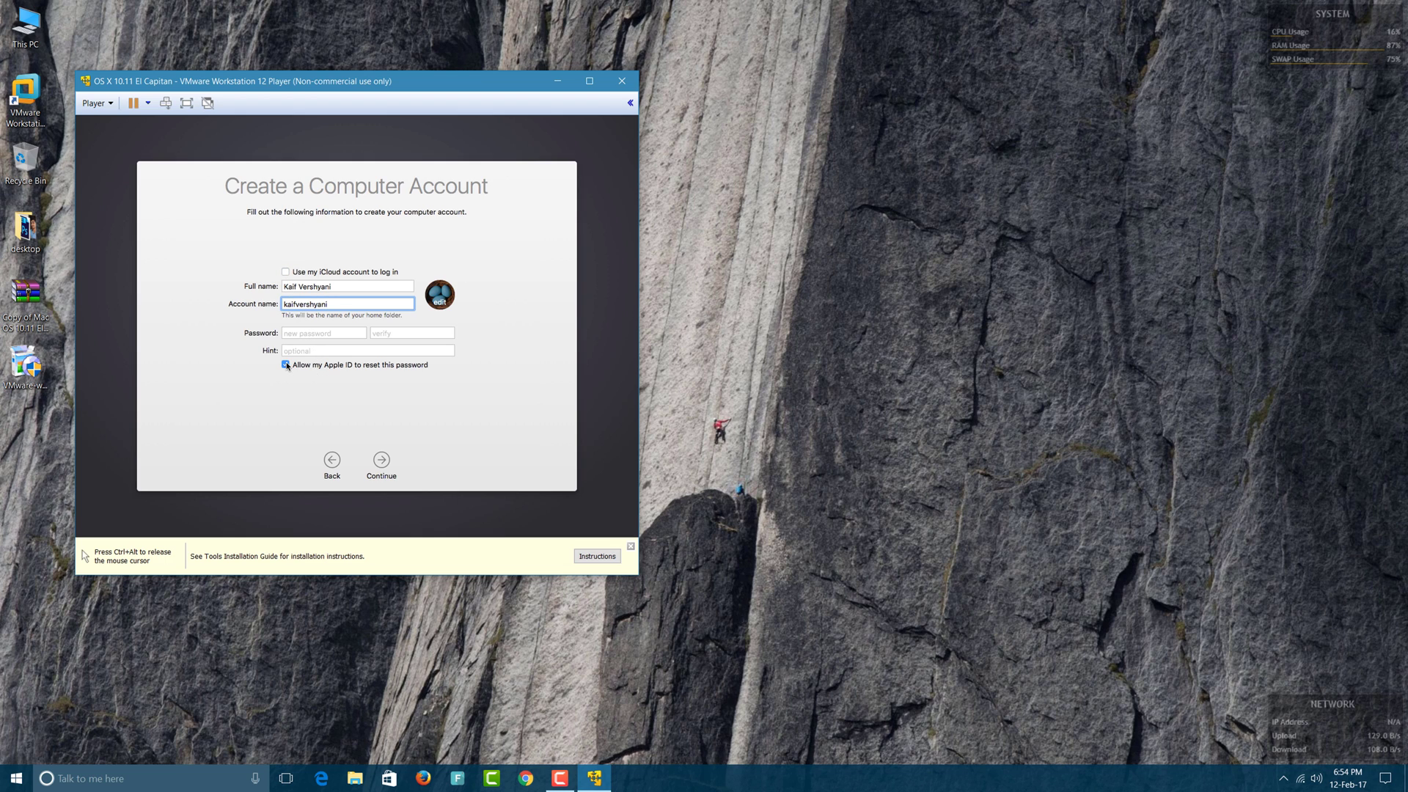
click(323, 333)
text(•••••••••••)
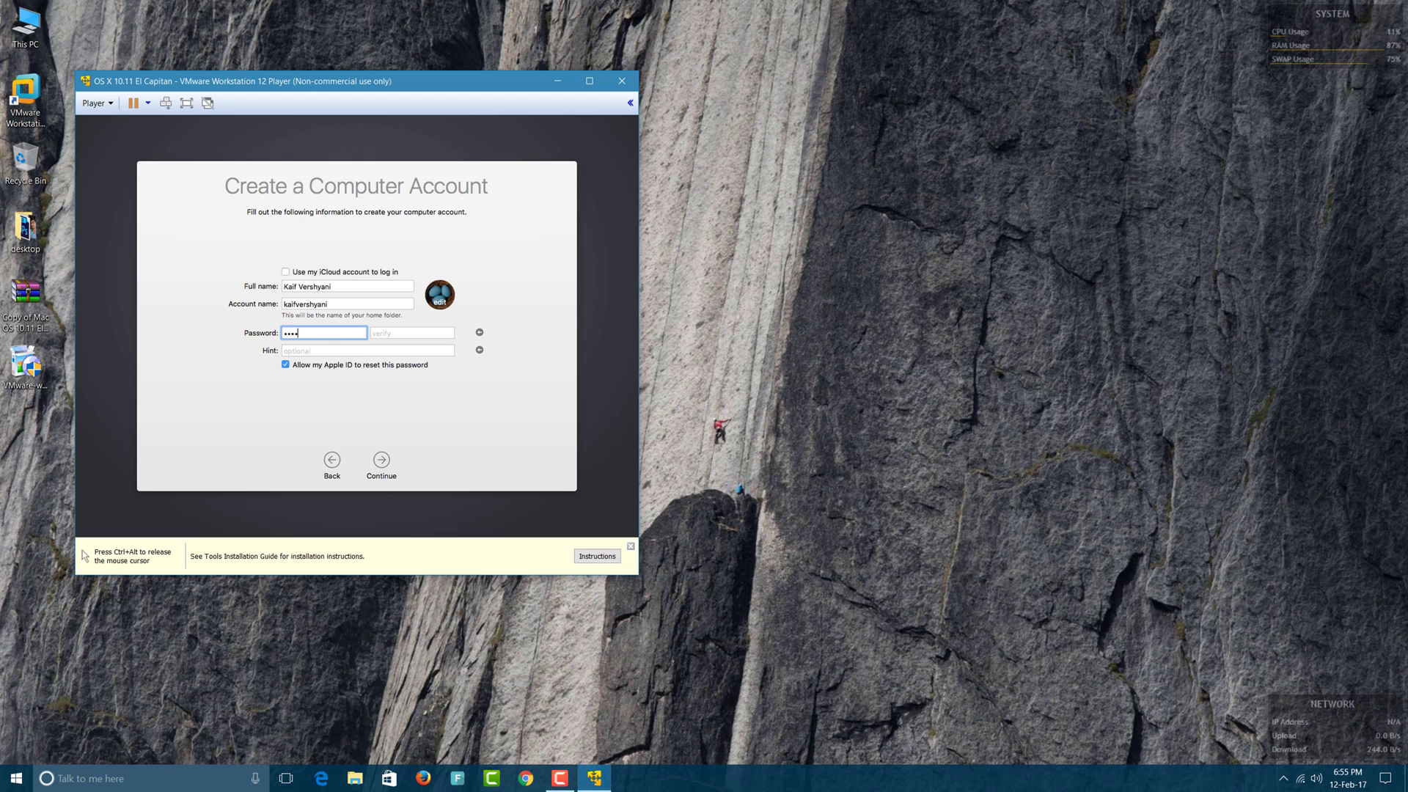
text(••••)
click(387, 335)
text(•••)
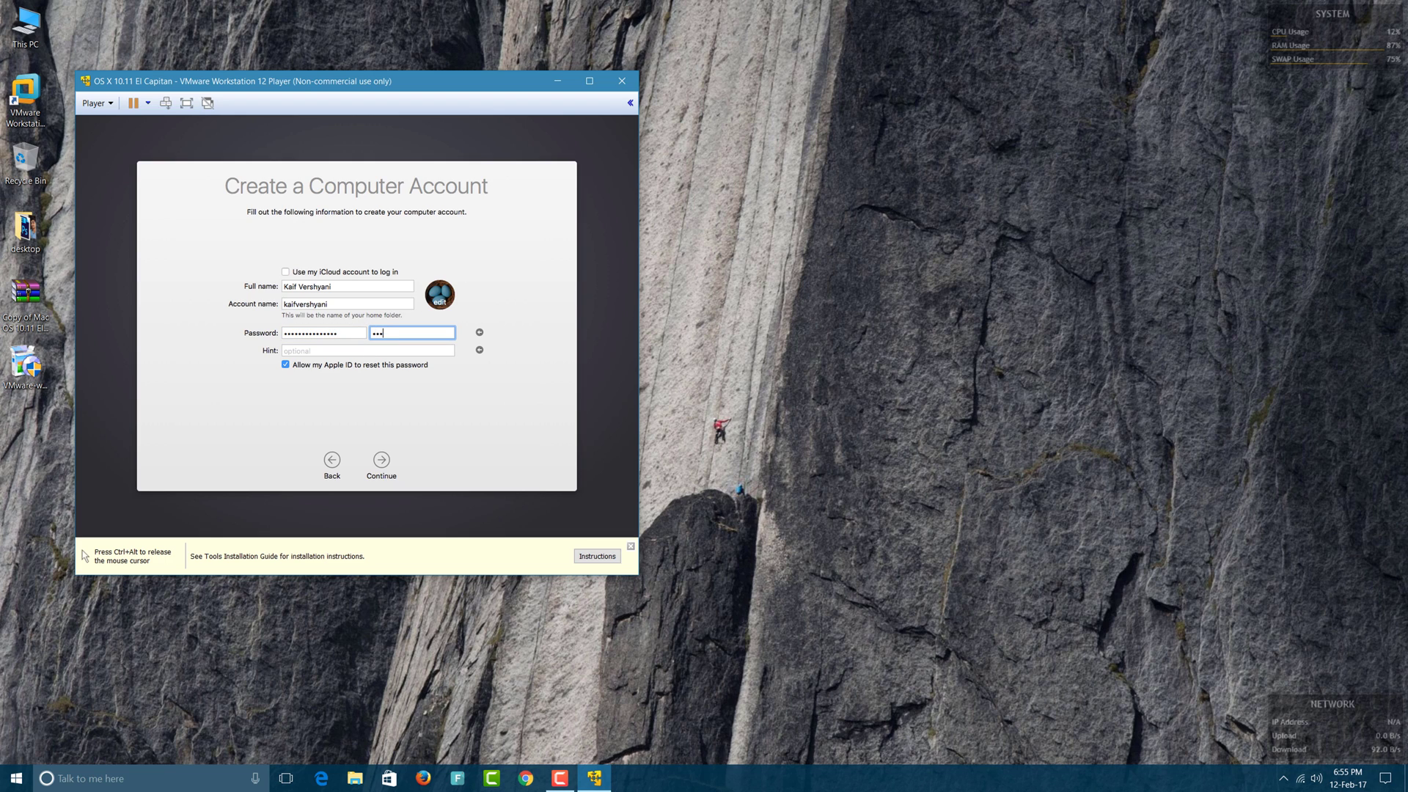
text(••••••••••••)
click(379, 460)
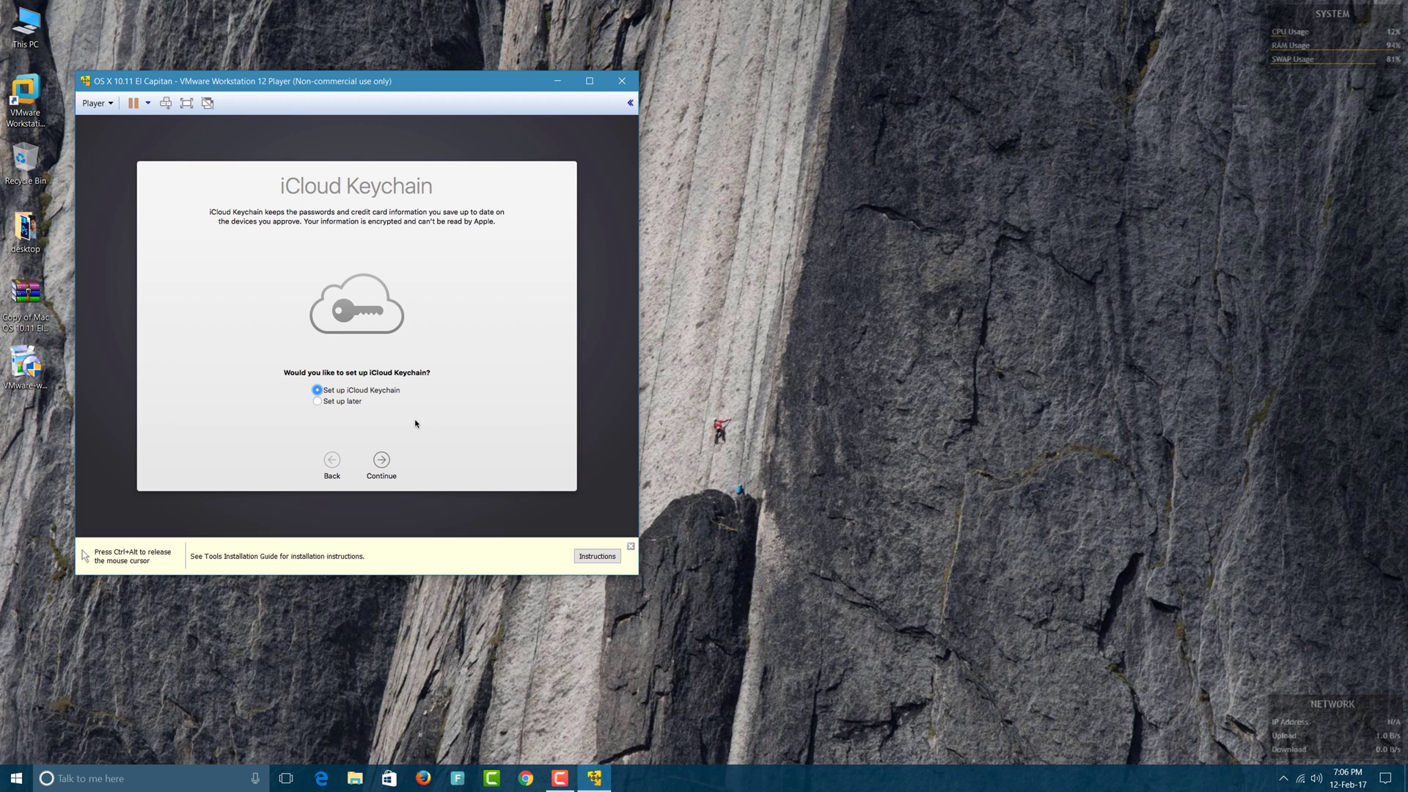
Choose to set up iCloud Keychain later and select Mumbai - India as the closest city for the time zone
click(319, 401)
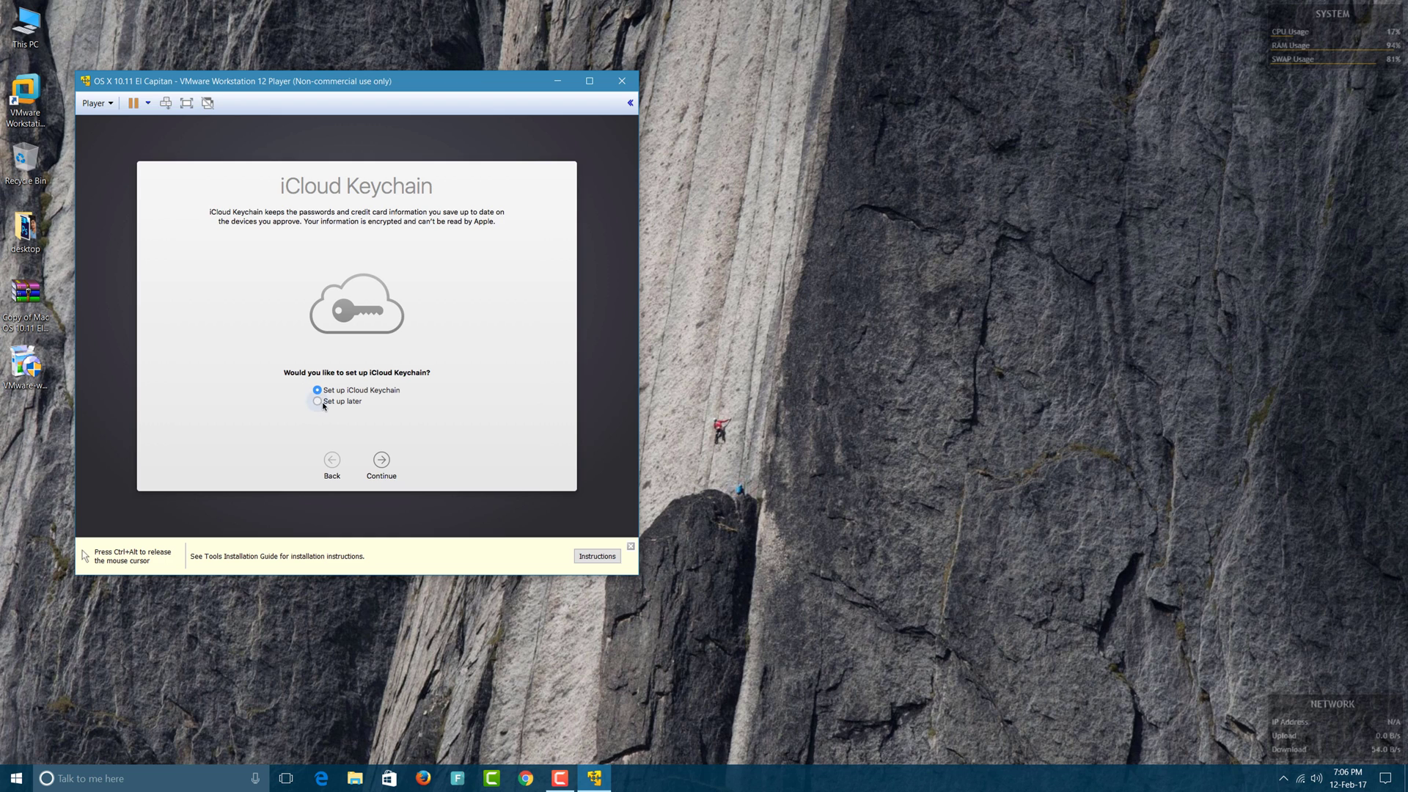
click(383, 460)
key(Tab)
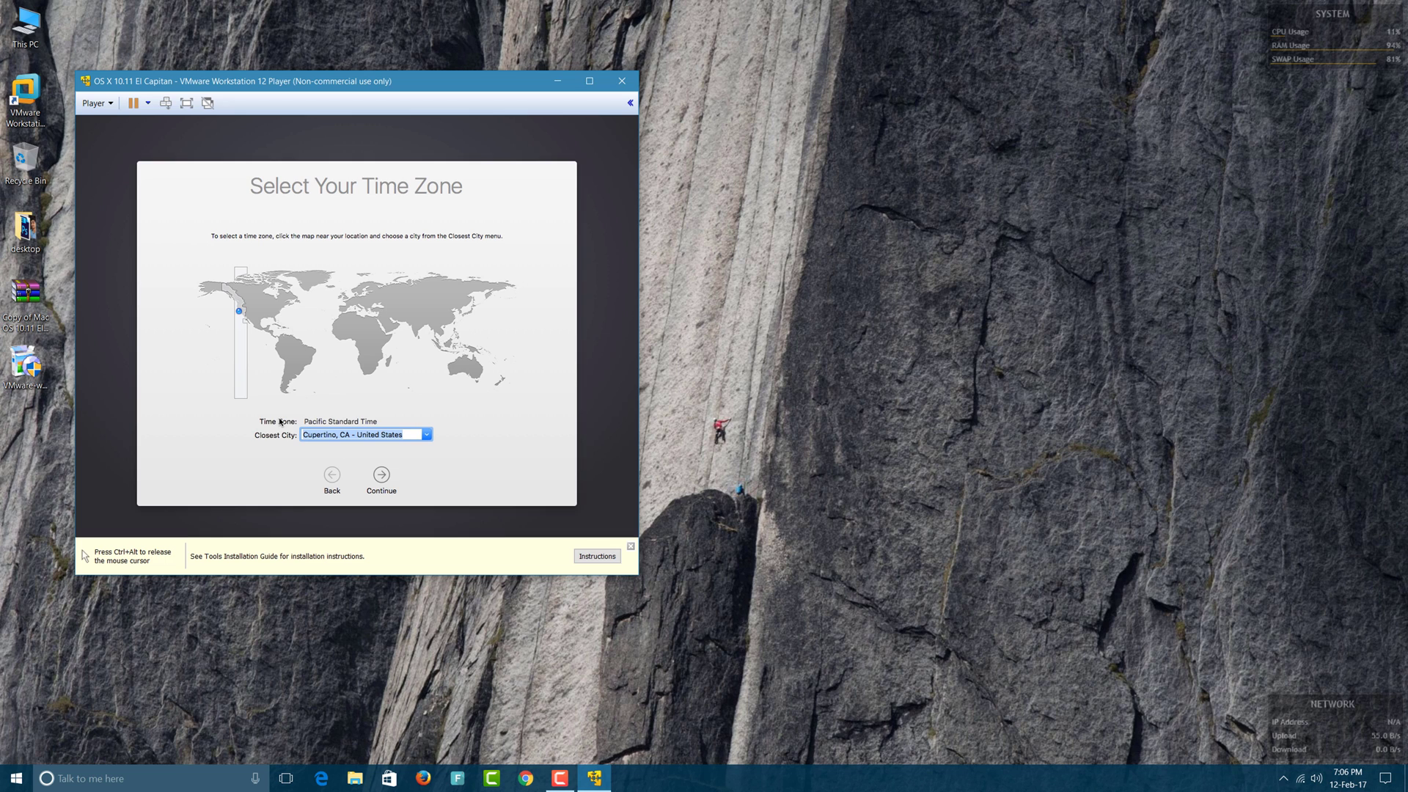
text(Mumbai - India)
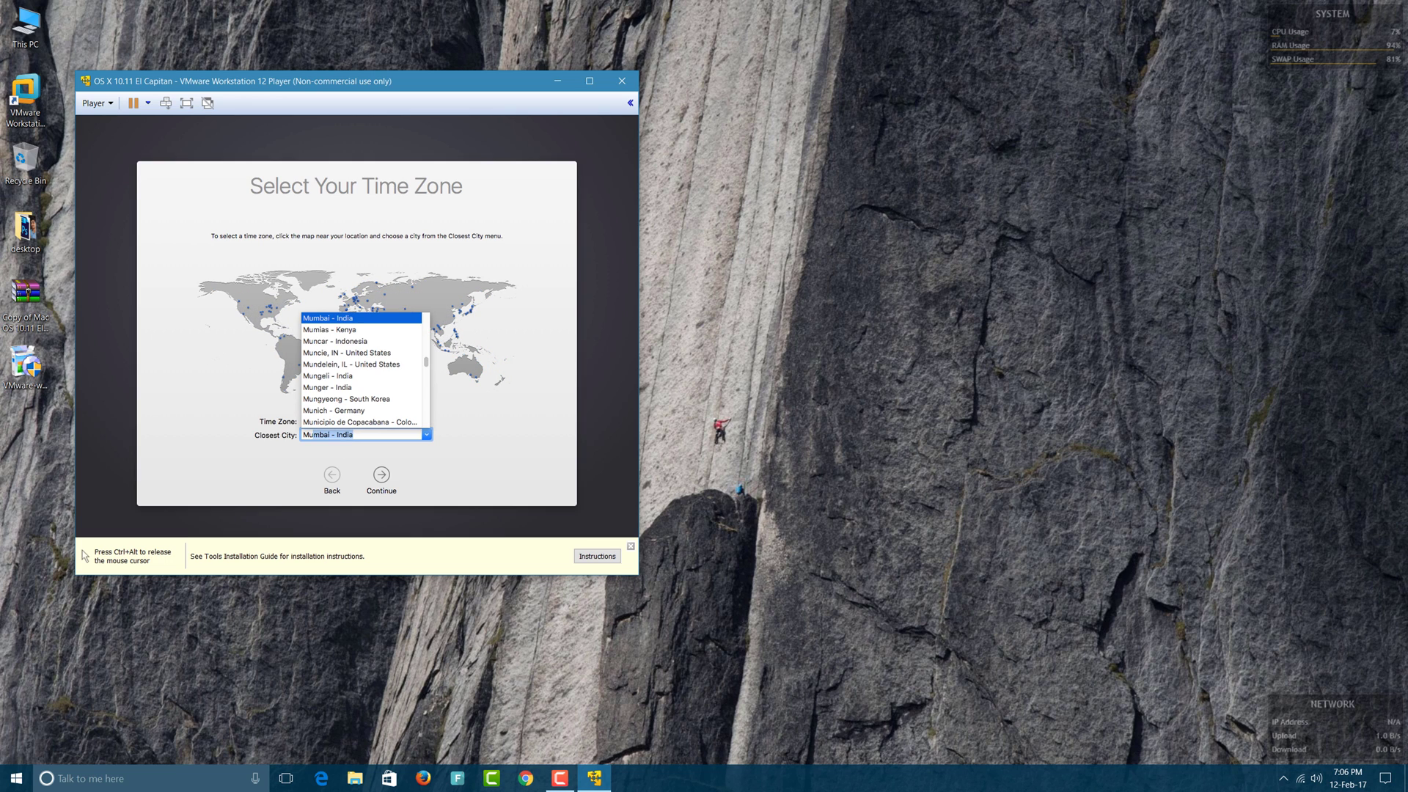
key(Return)
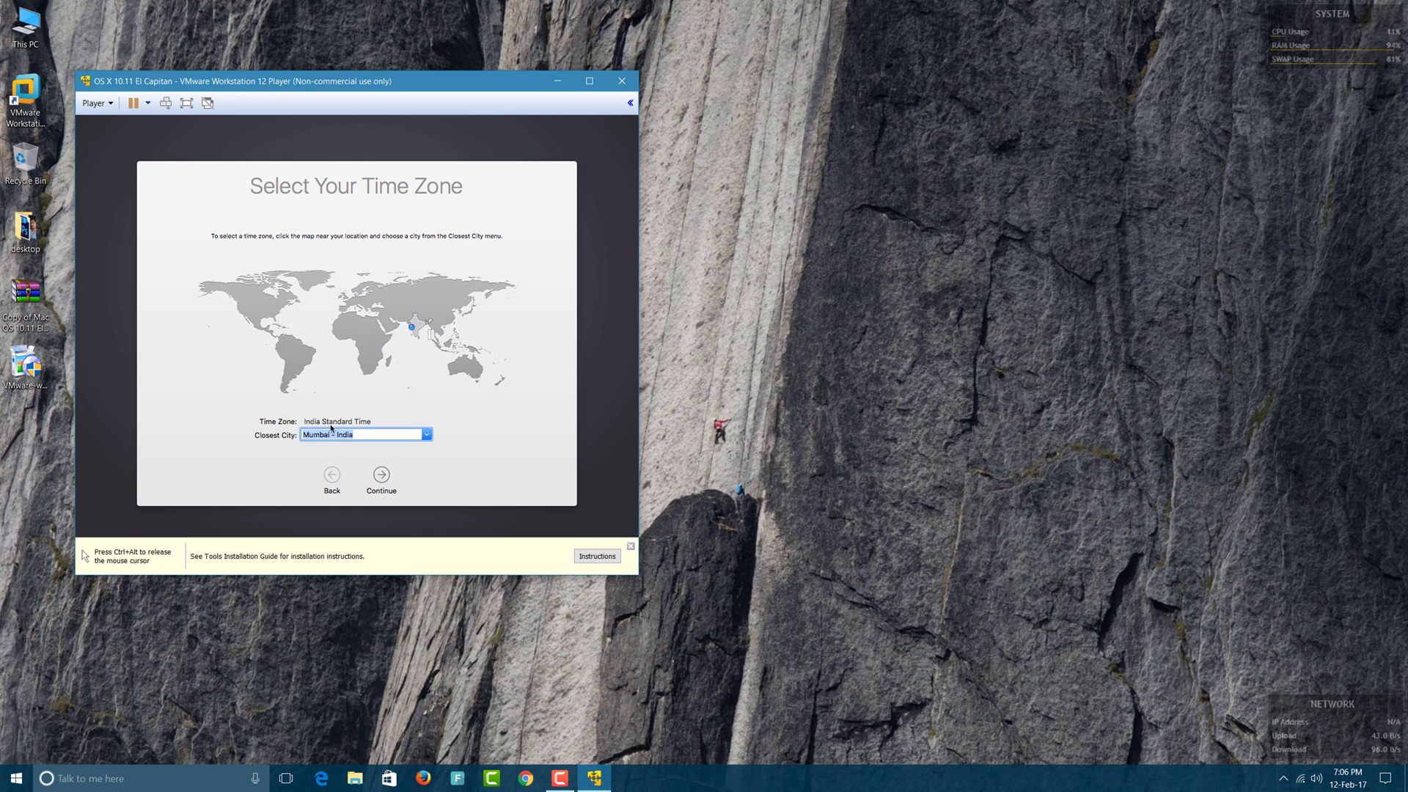
click(381, 478)
click(382, 478)
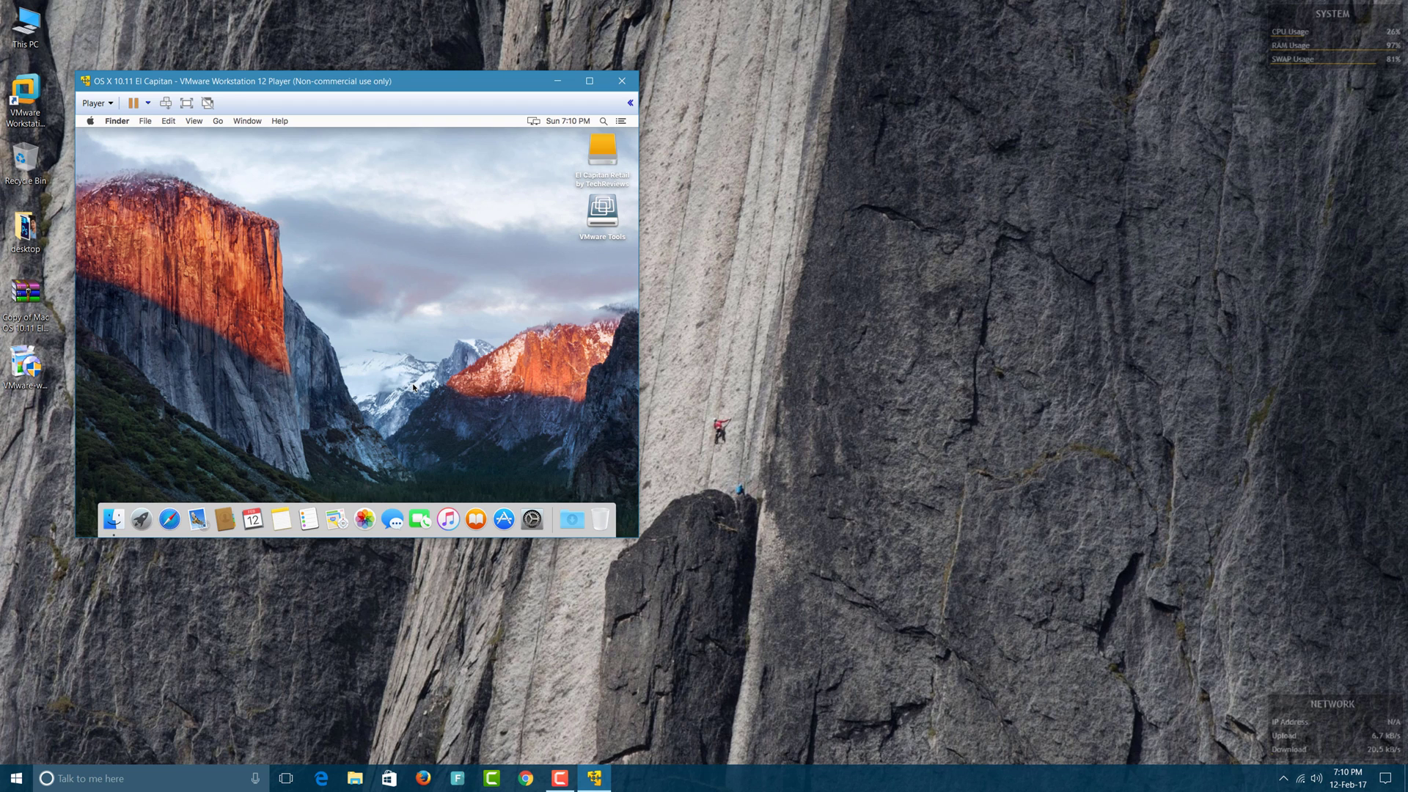
Run the VMware Tools installer from the mounted disk as a standard installation, authorizing it with the account password
click(608, 218)
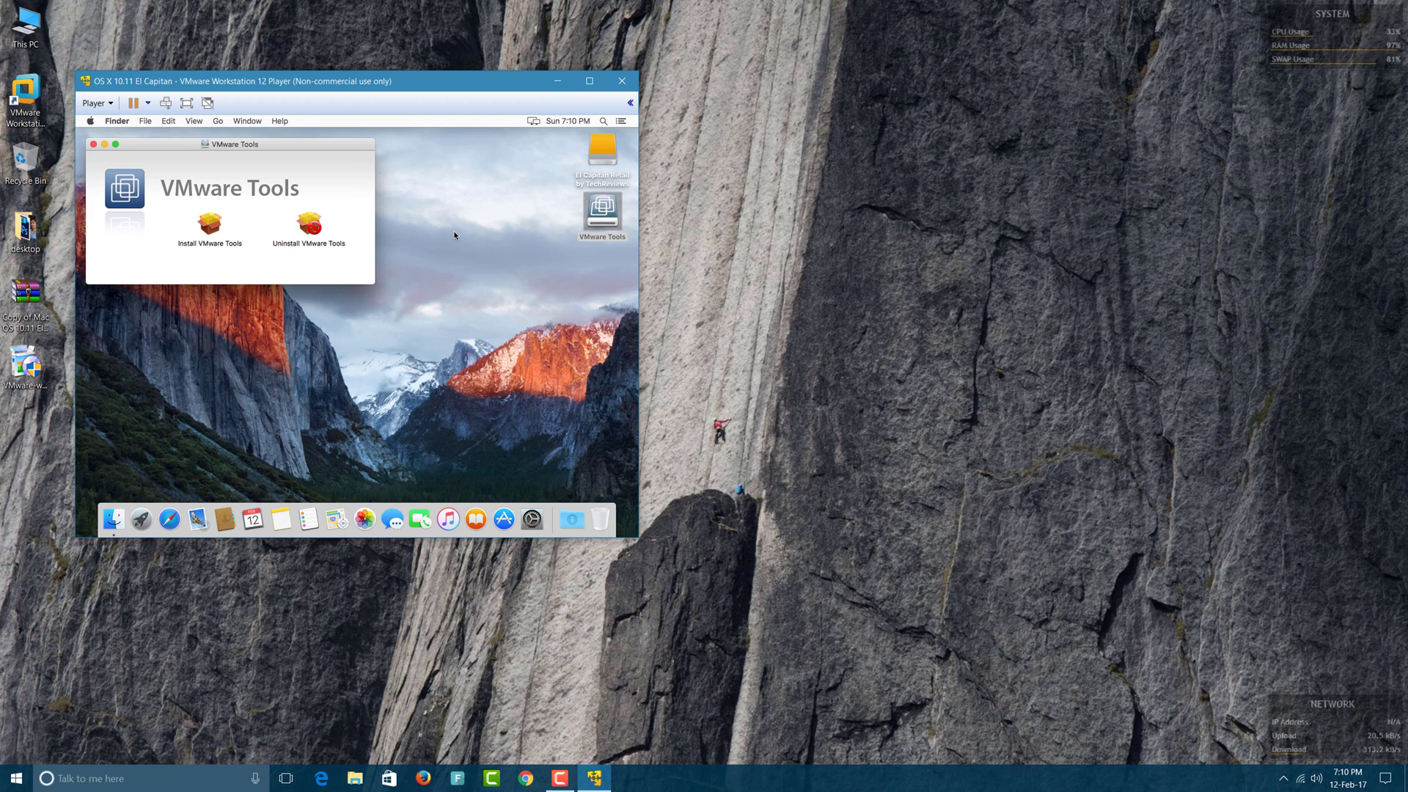
double_click(216, 229)
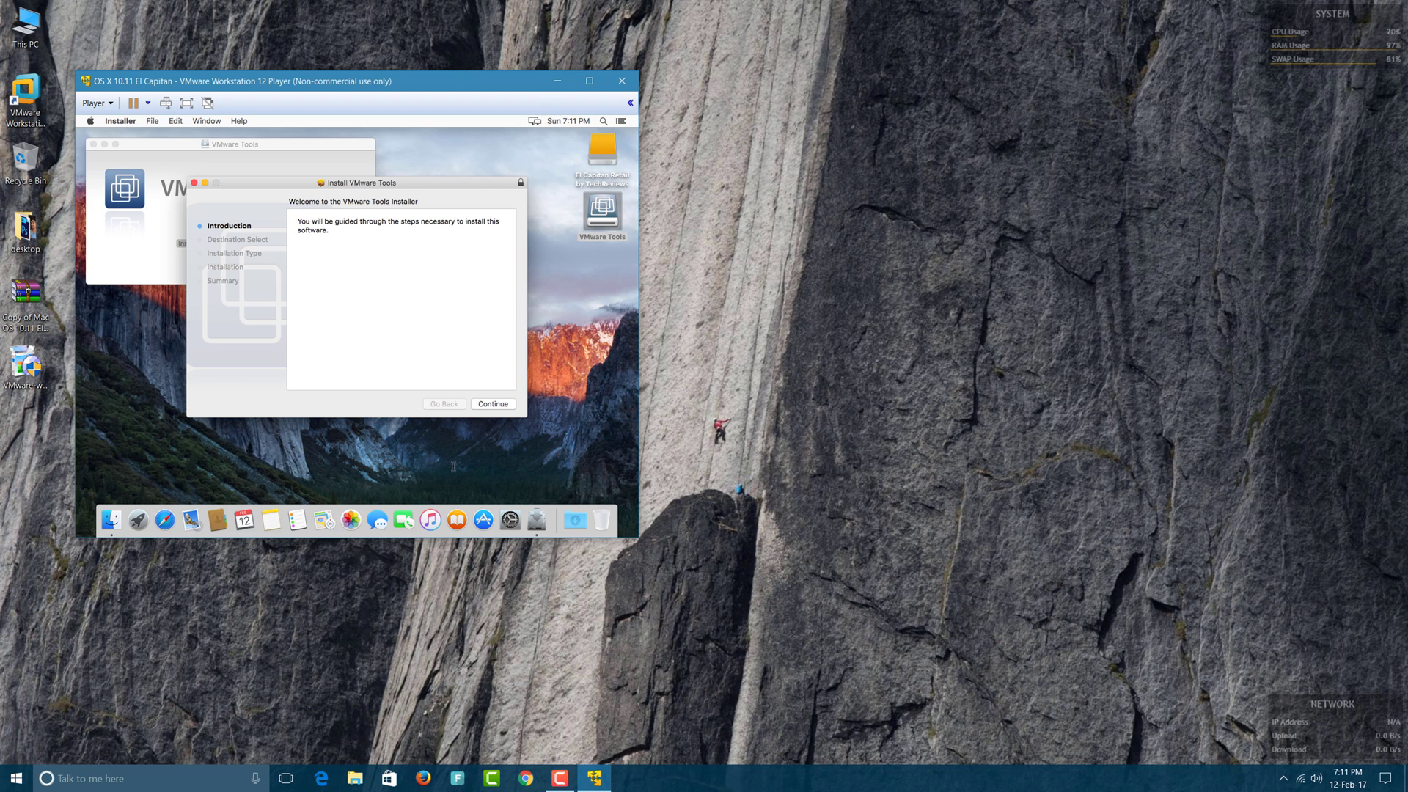
click(489, 405)
click(489, 405)
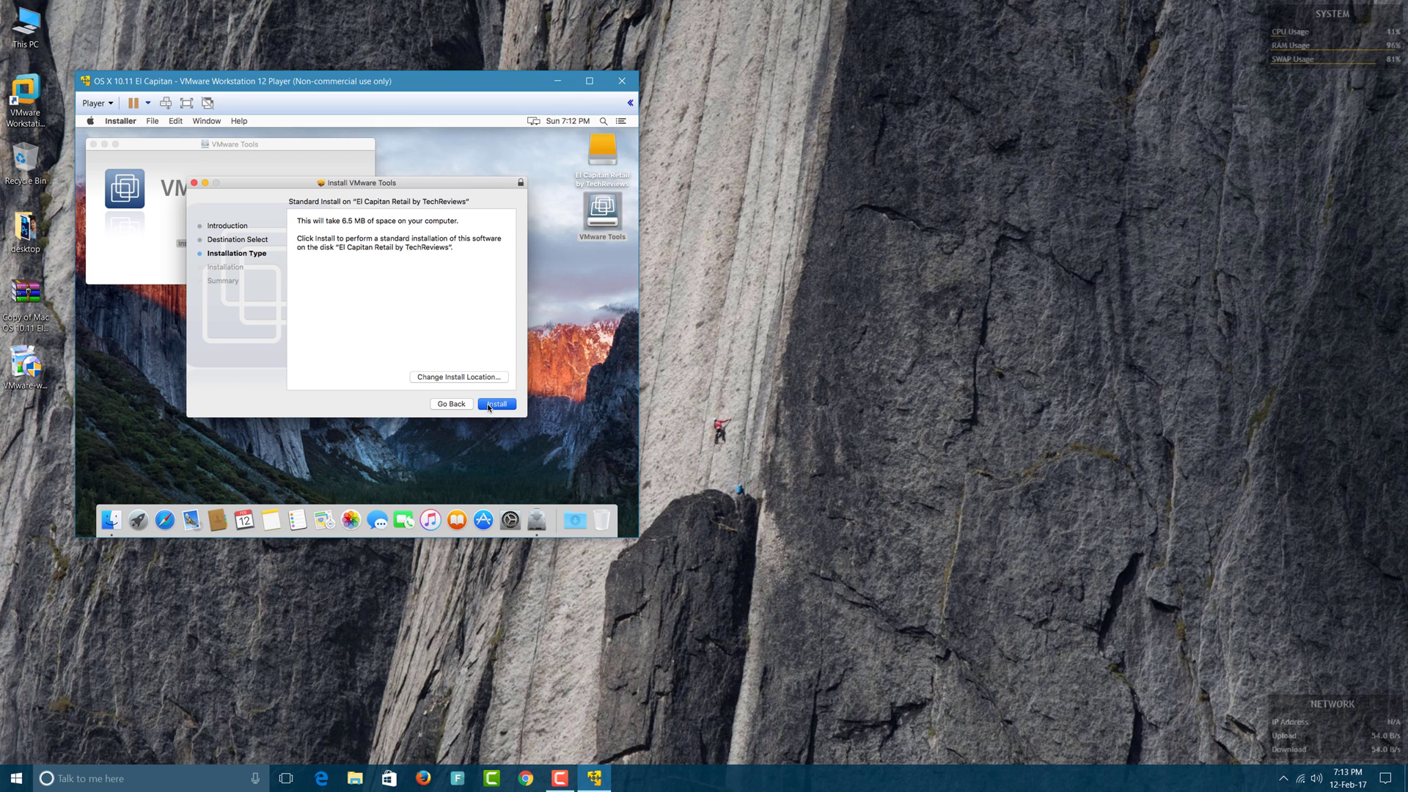
click(490, 406)
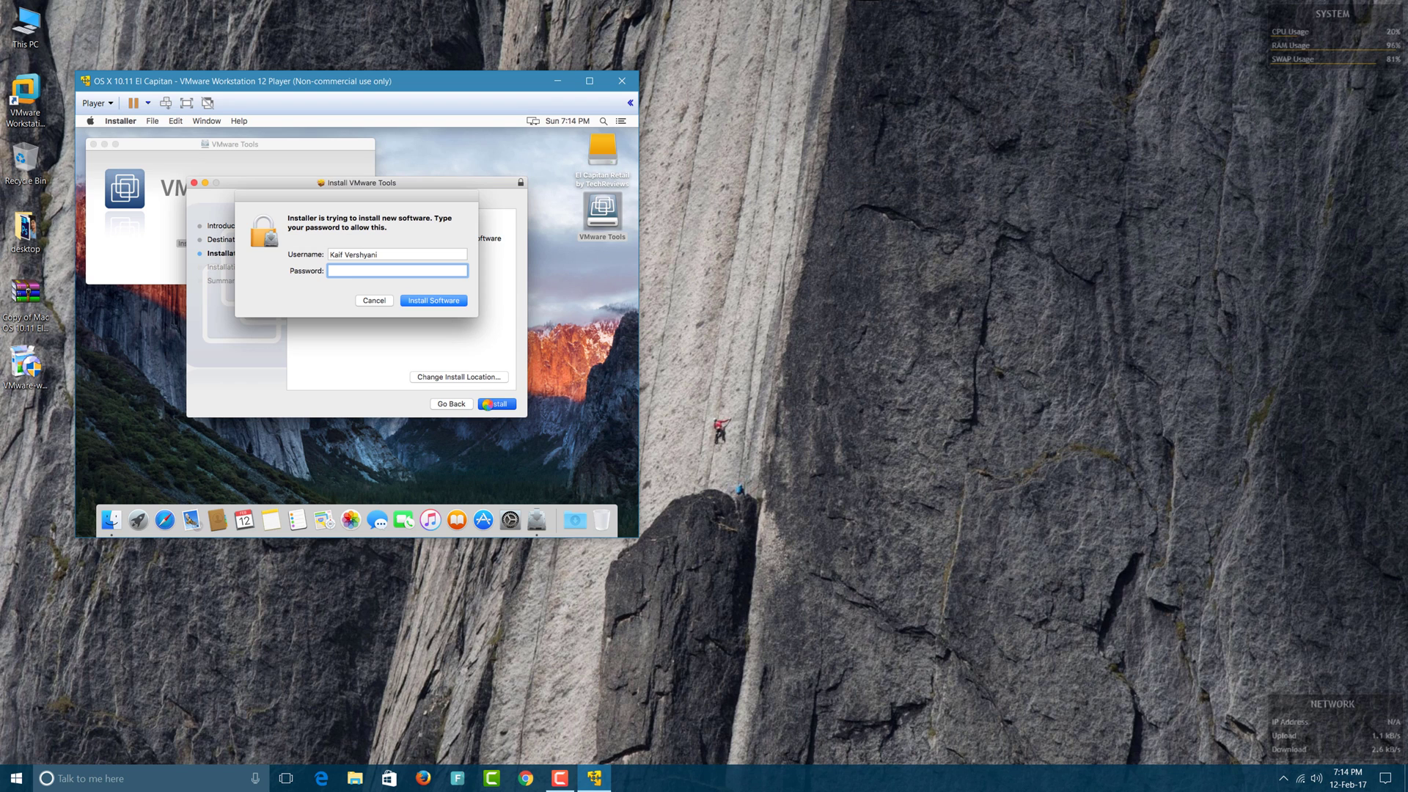
text(•••••••••••••••)
click(448, 301)
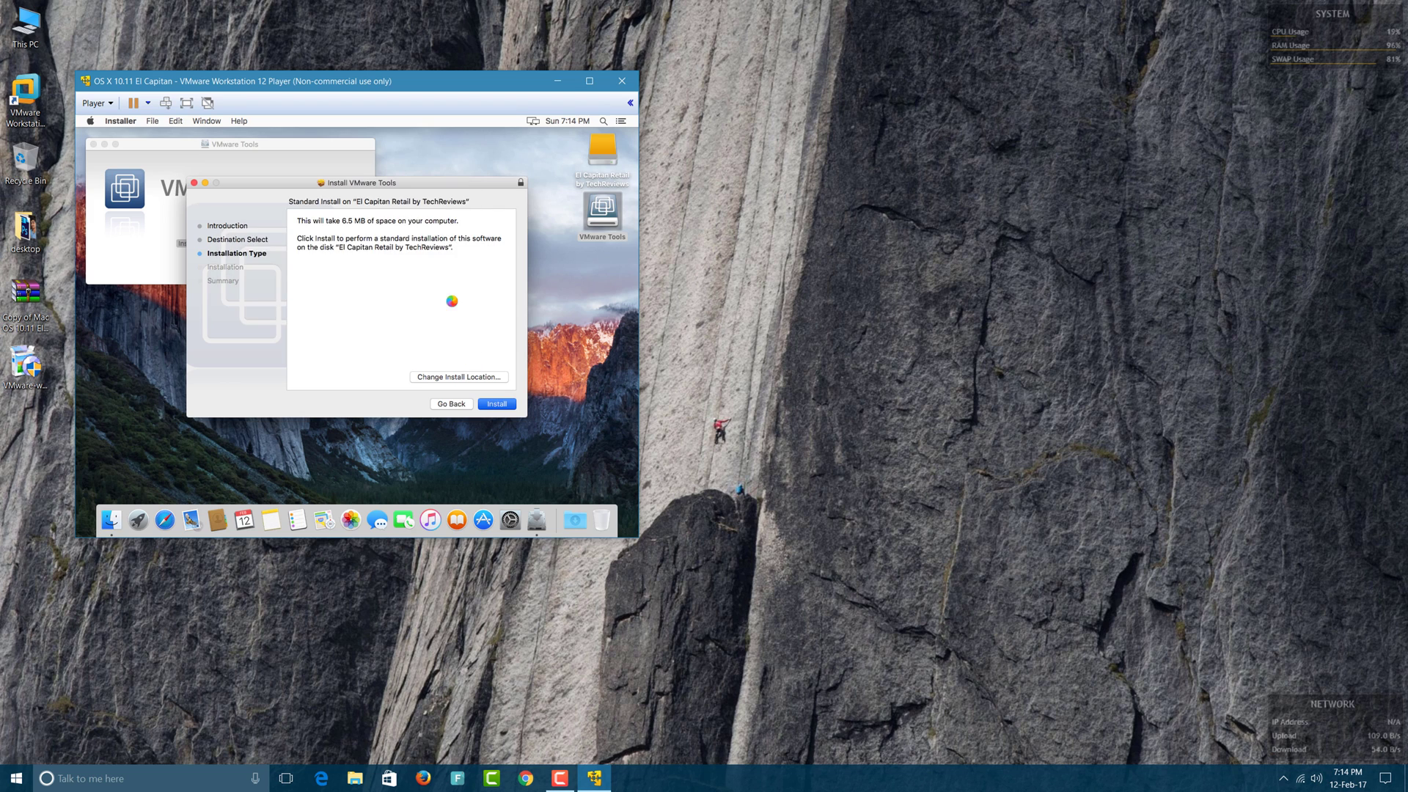
click(420, 249)
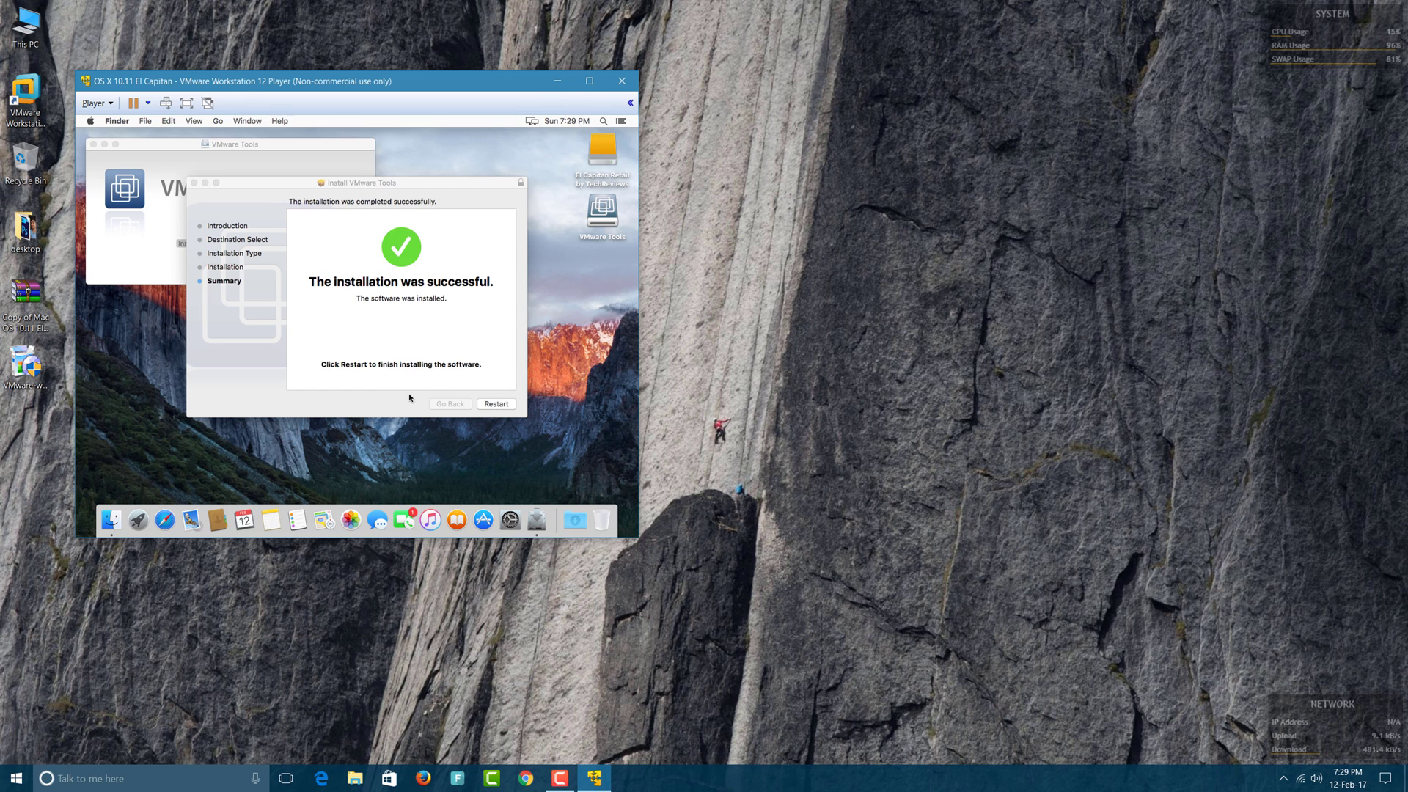
Restart the Mac to finish installing VMware Tools and log back in with the account password
click(491, 404)
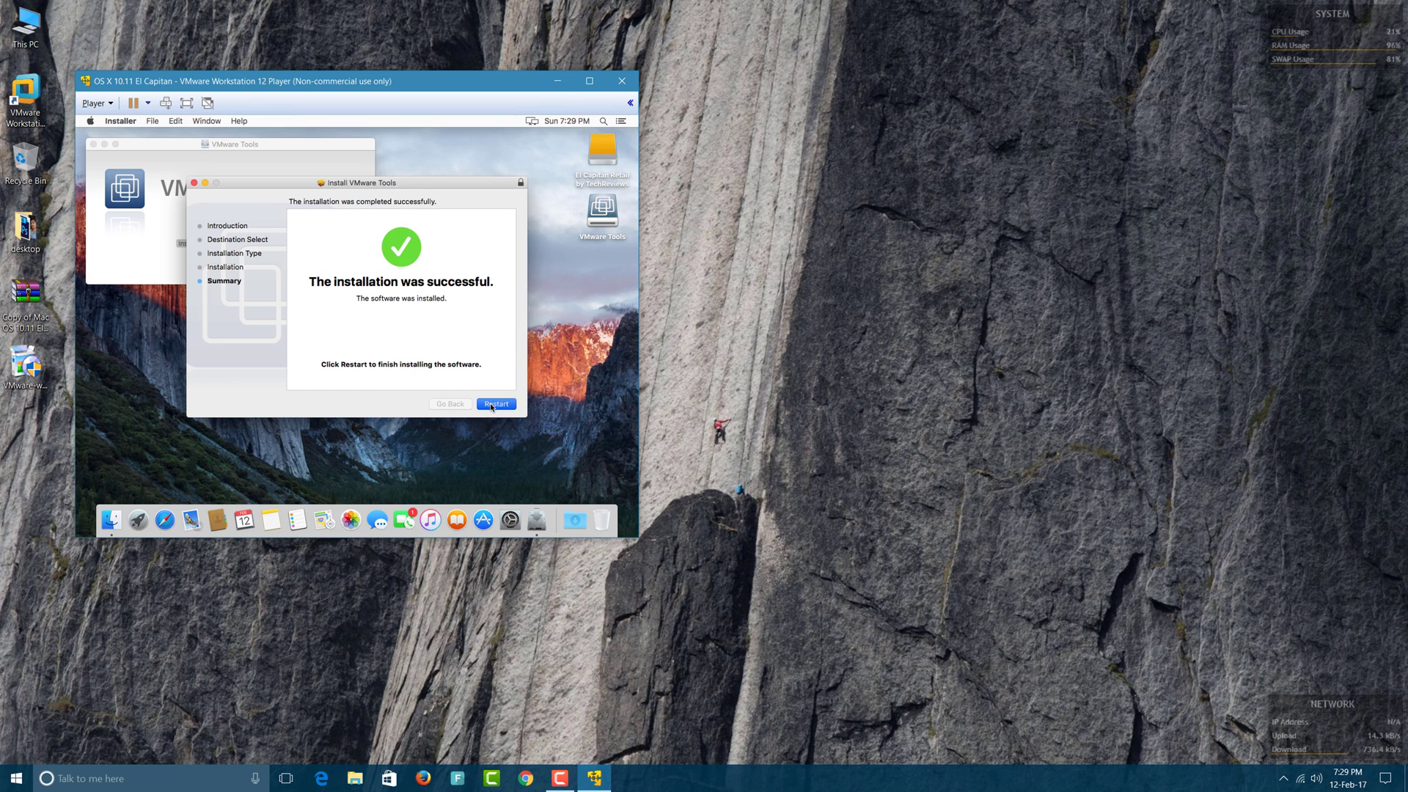
click(491, 404)
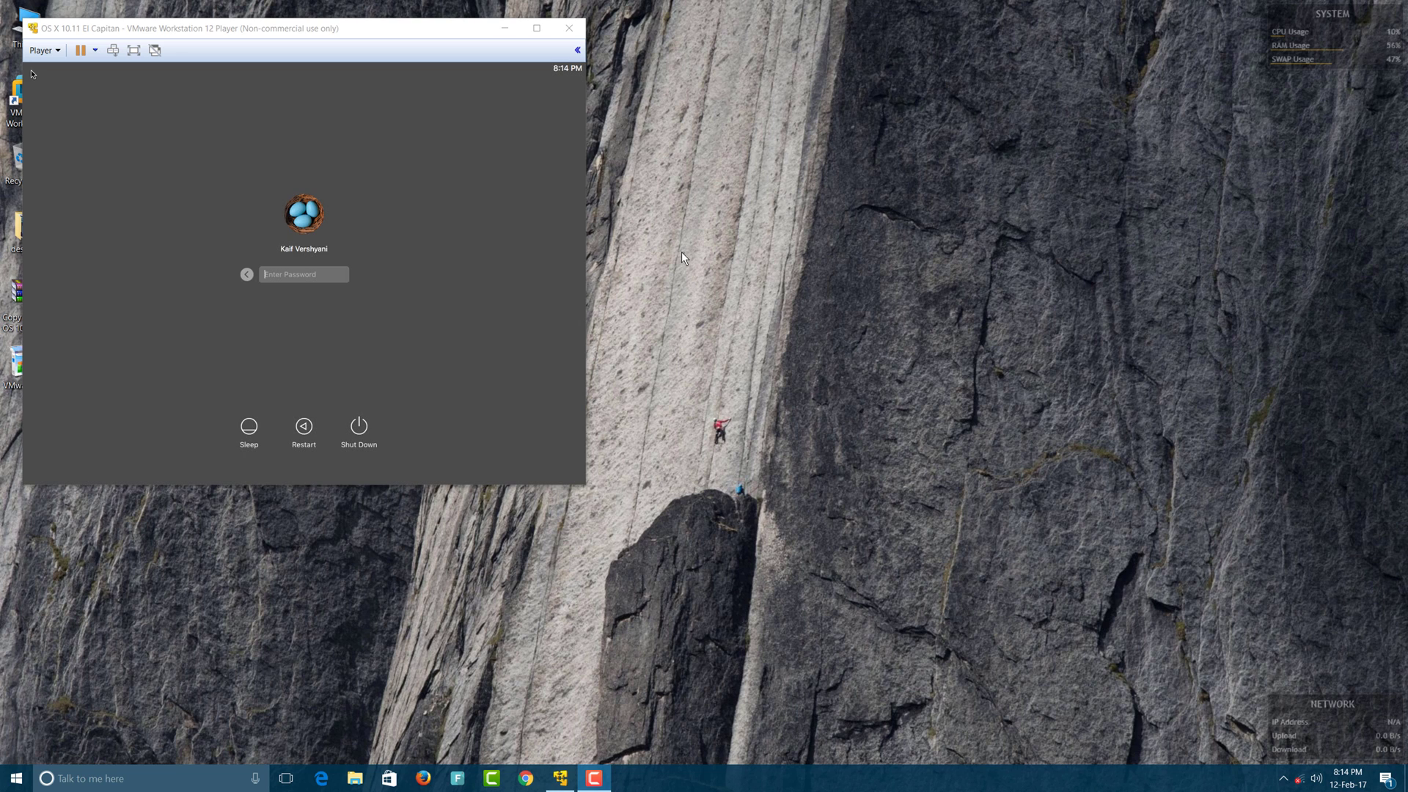
click(285, 273)
text(********)
key(Return)
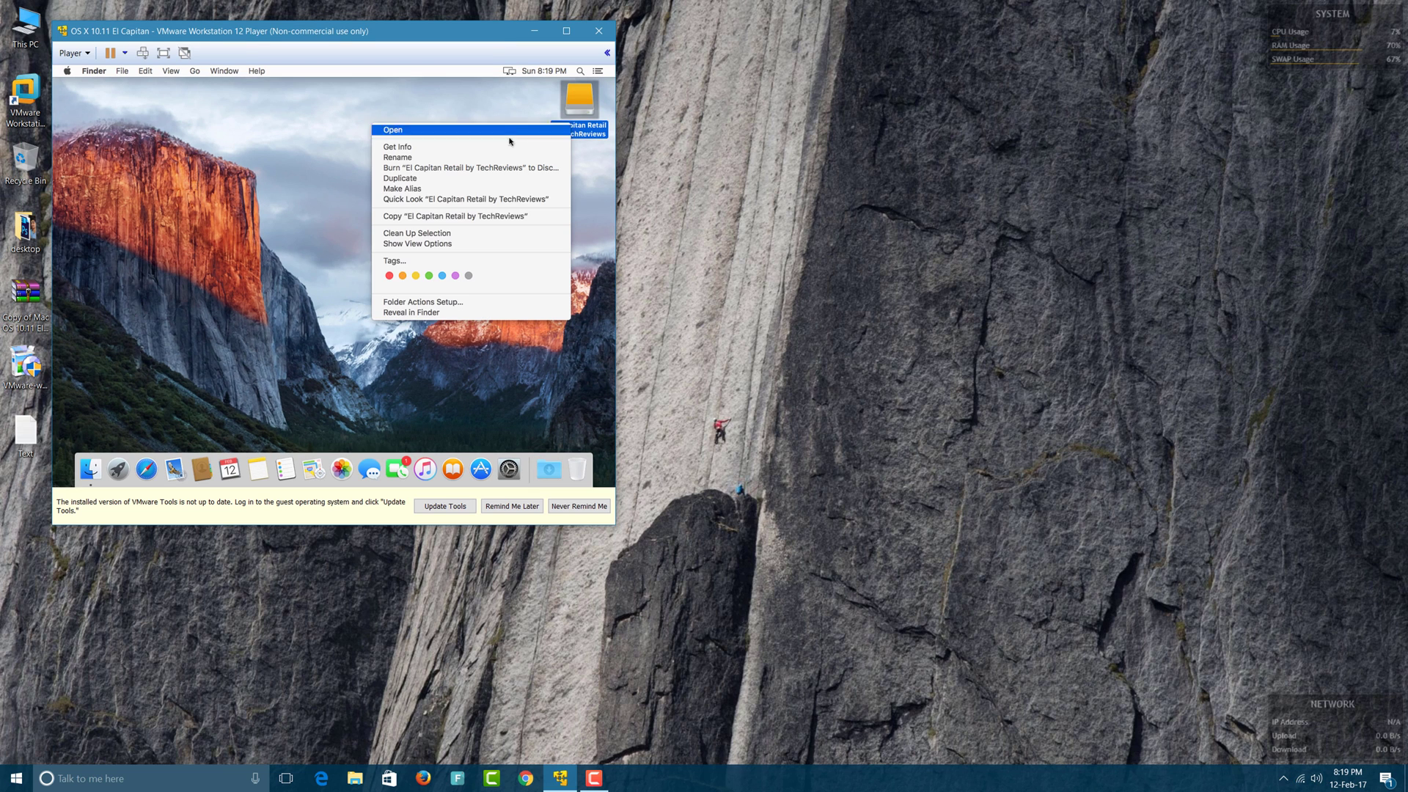
Rename the El Capitan Retail by TechReviews disk on the Mac desktop as osx
click(418, 160)
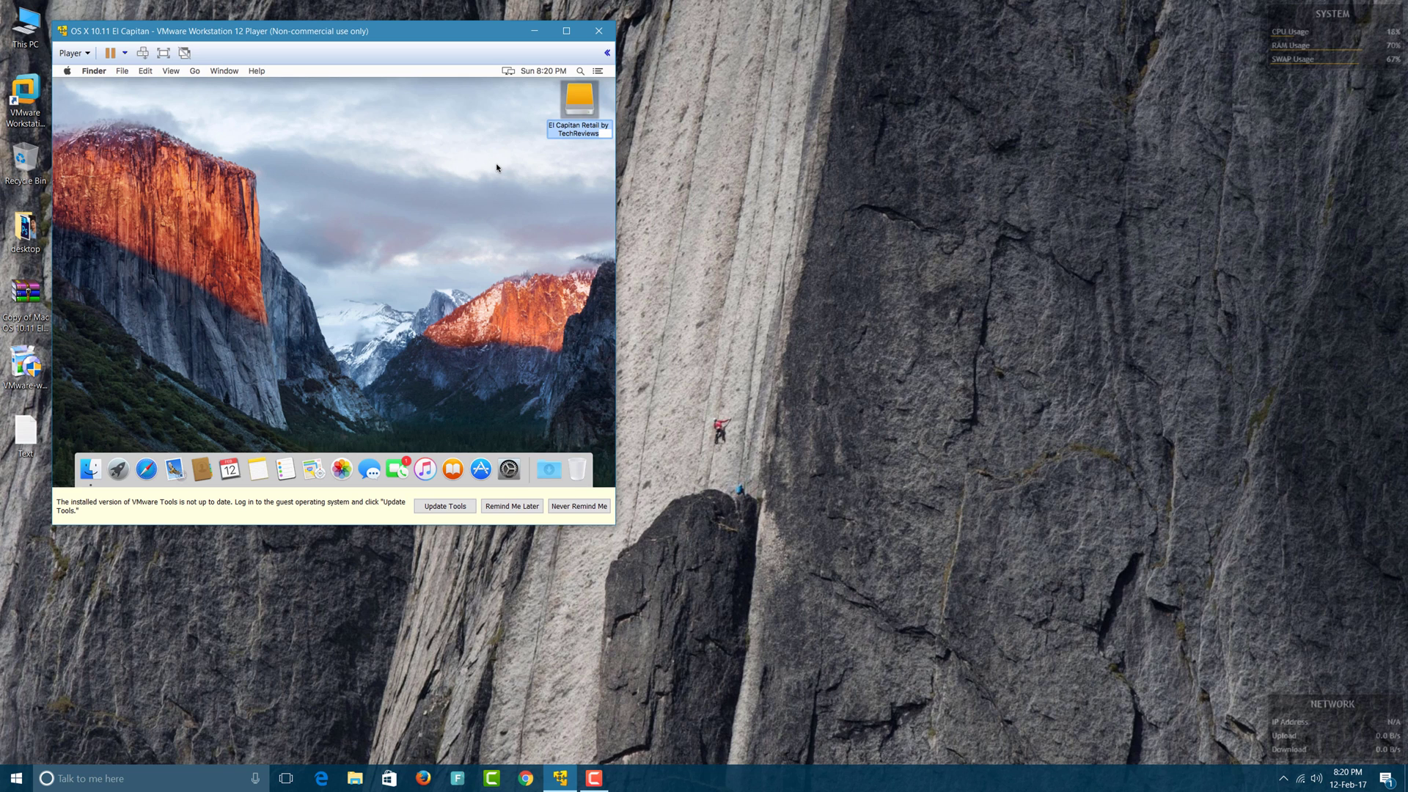
text(osx)
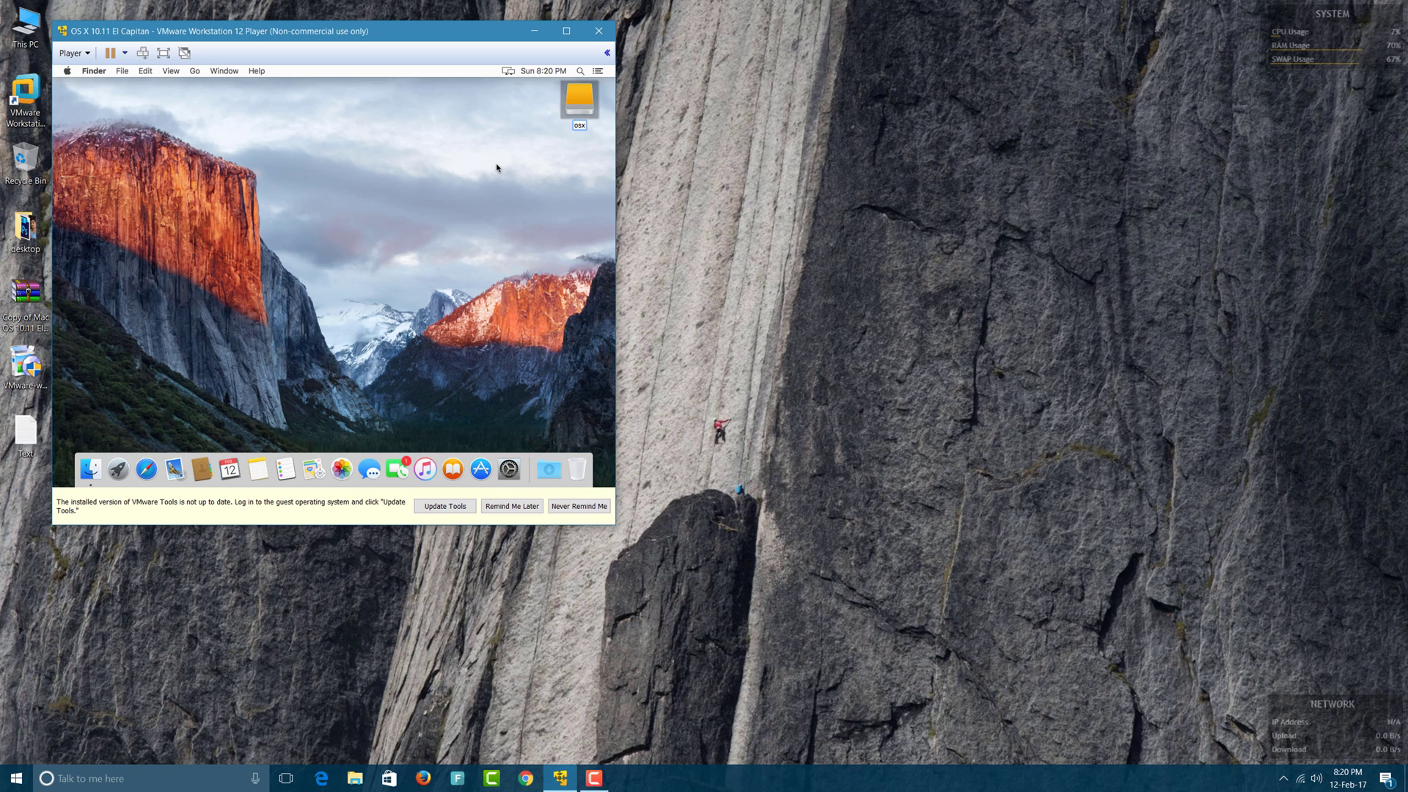
key(Return)
Shut down the Mac virtual machine from within OS X
click(66, 70)
click(91, 184)
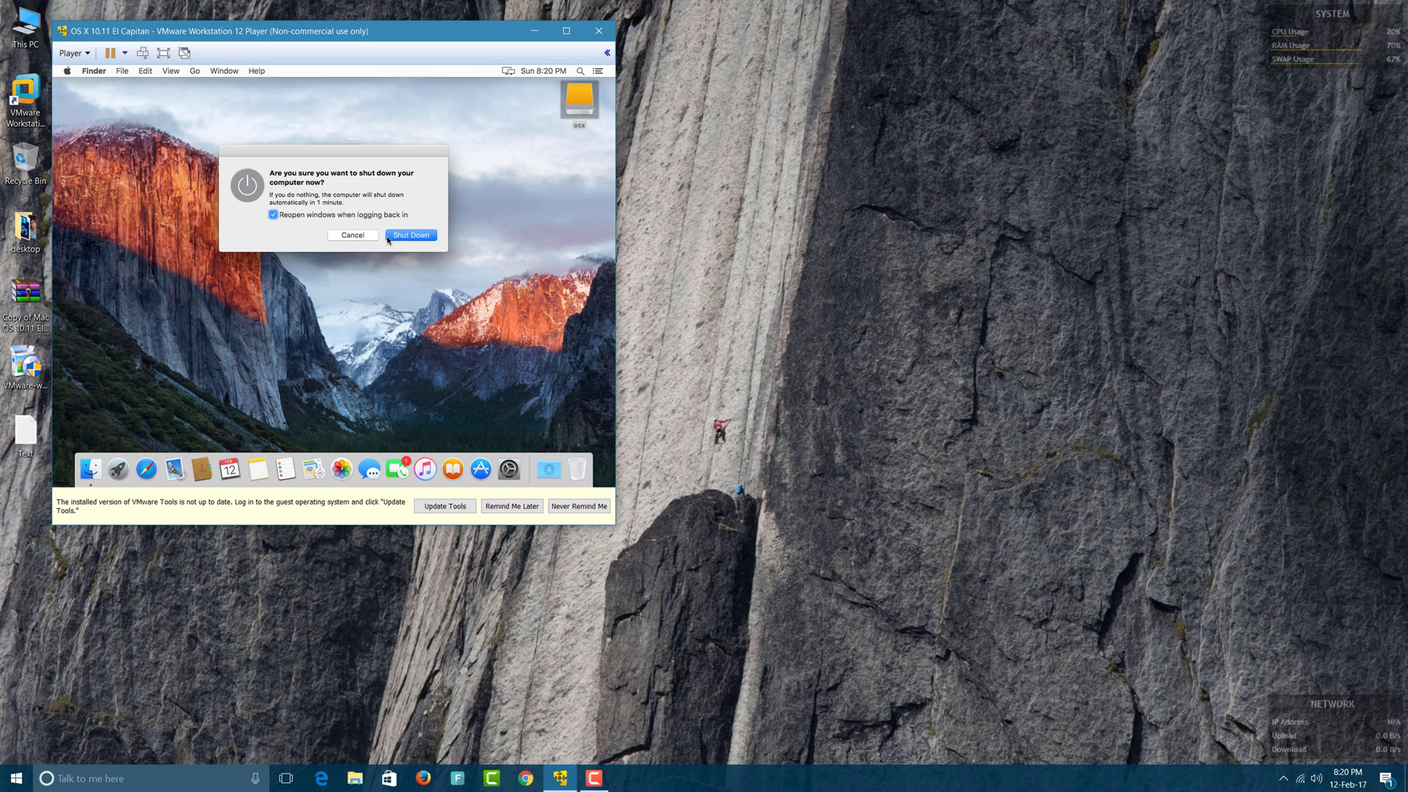
click(411, 236)
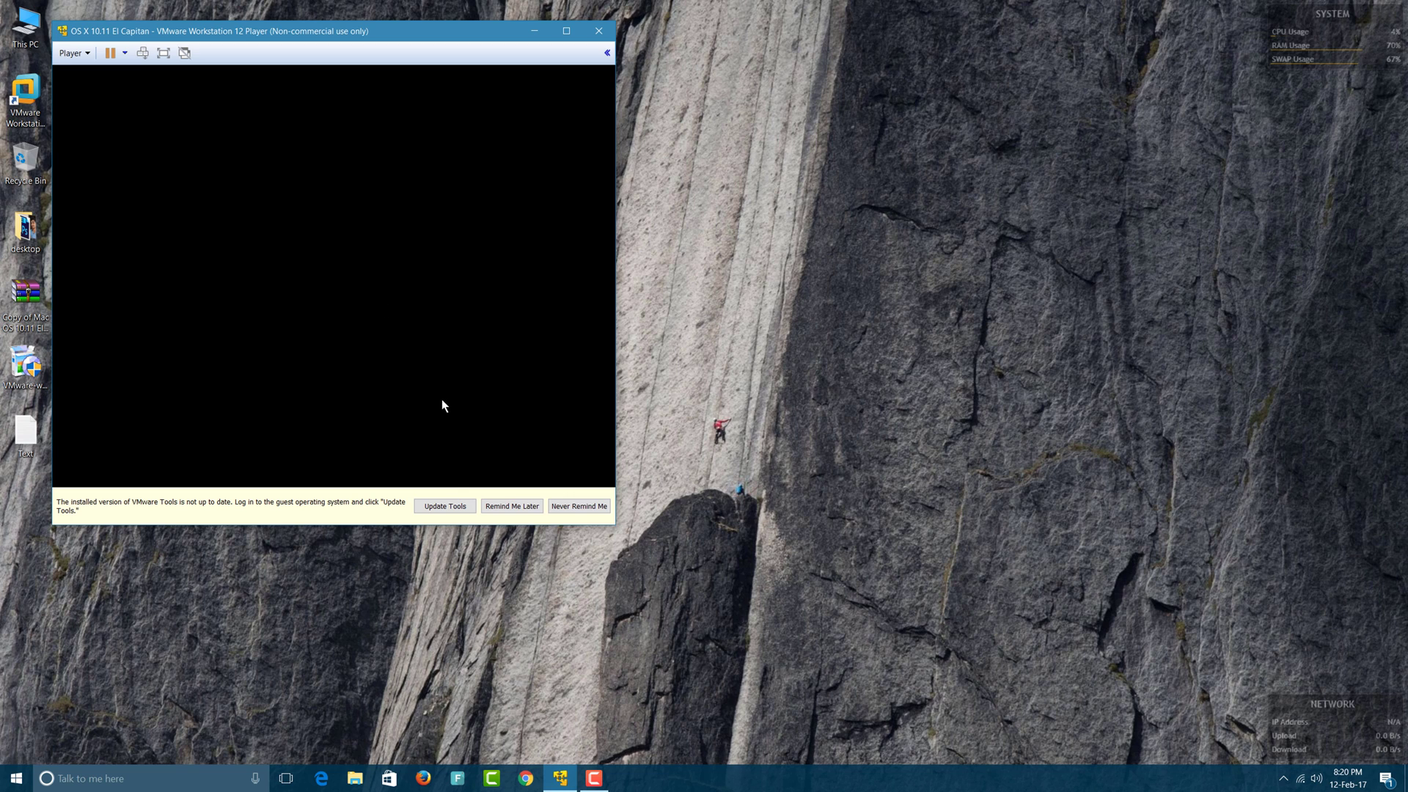
Open the OS X folder on Local Setup (G:) in File Explorer and show file name extensions
click(356, 778)
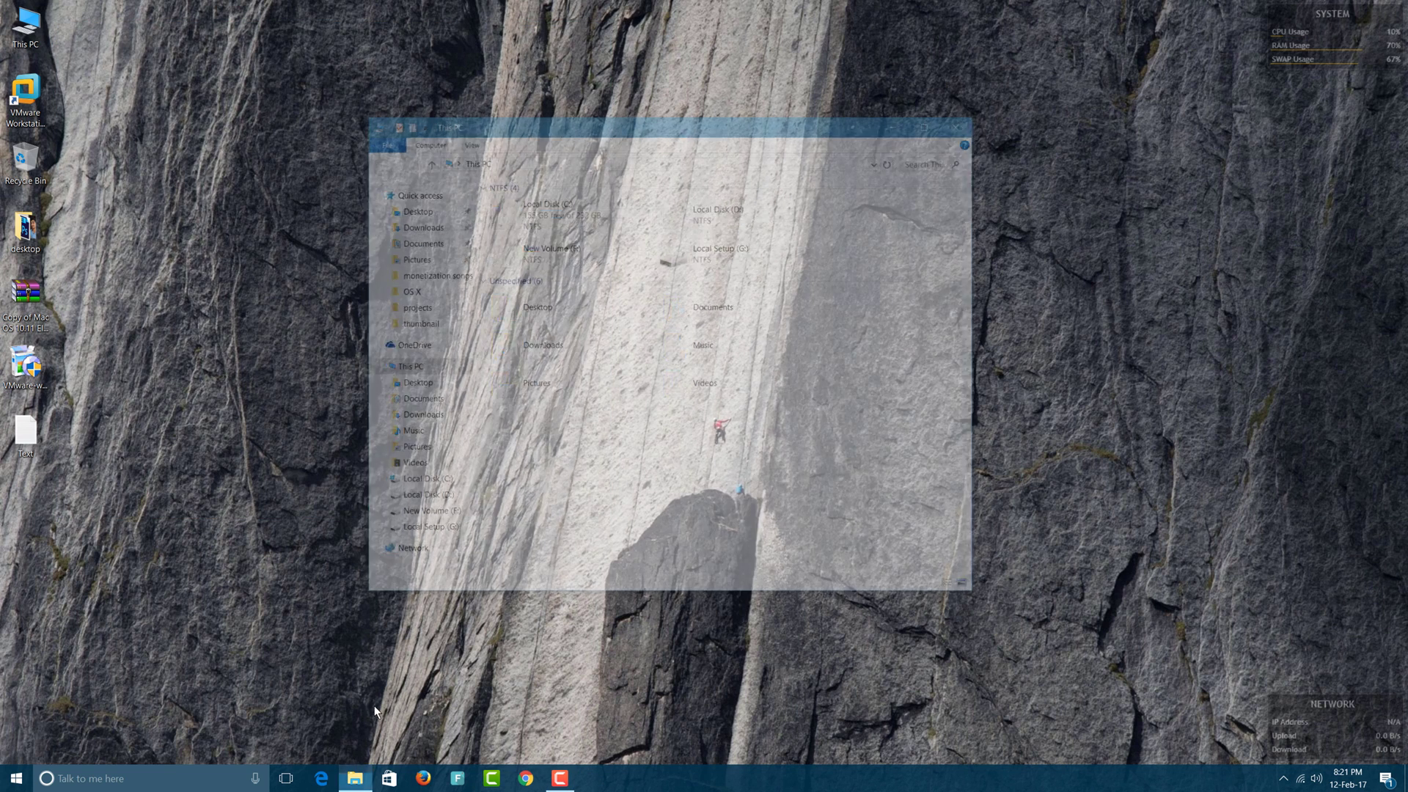
click(431, 484)
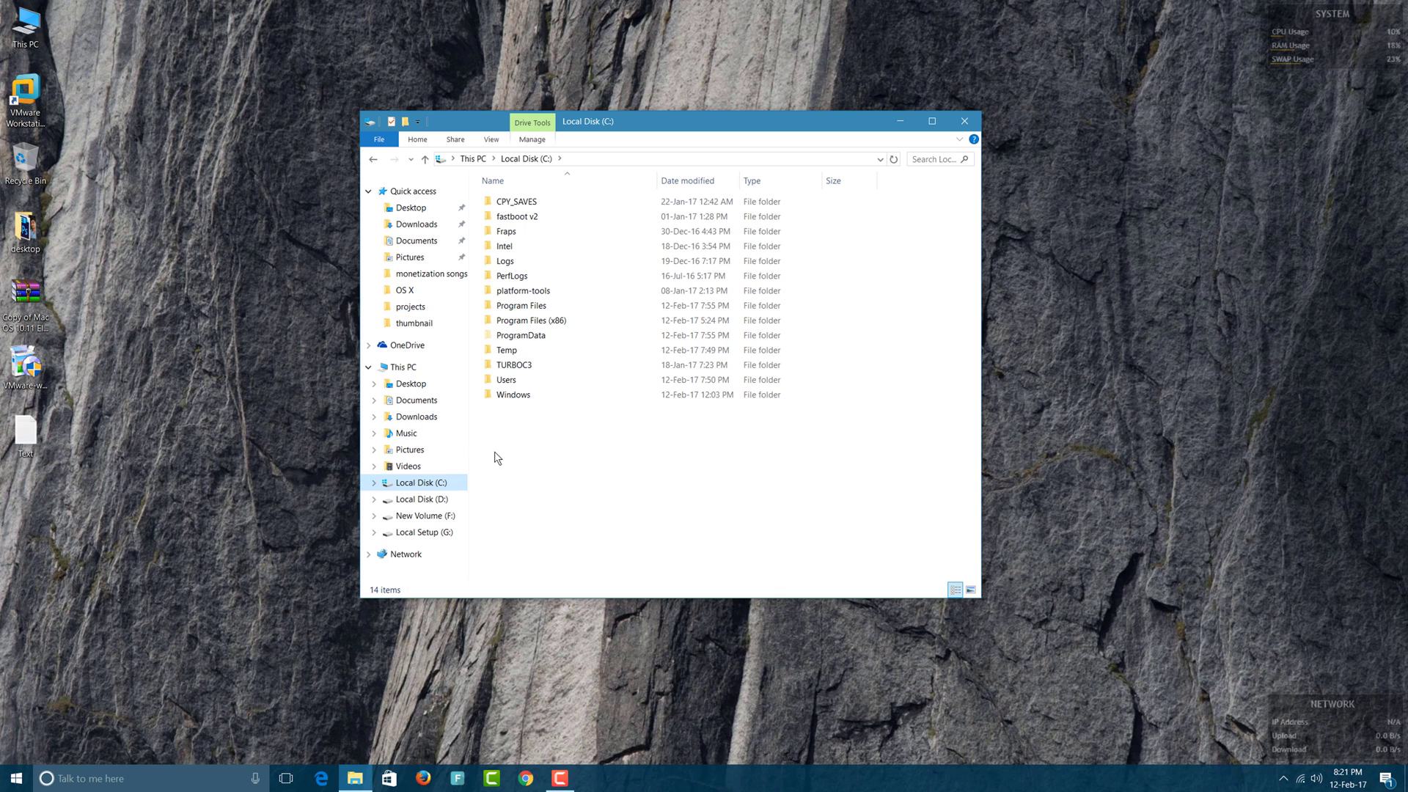
click(444, 534)
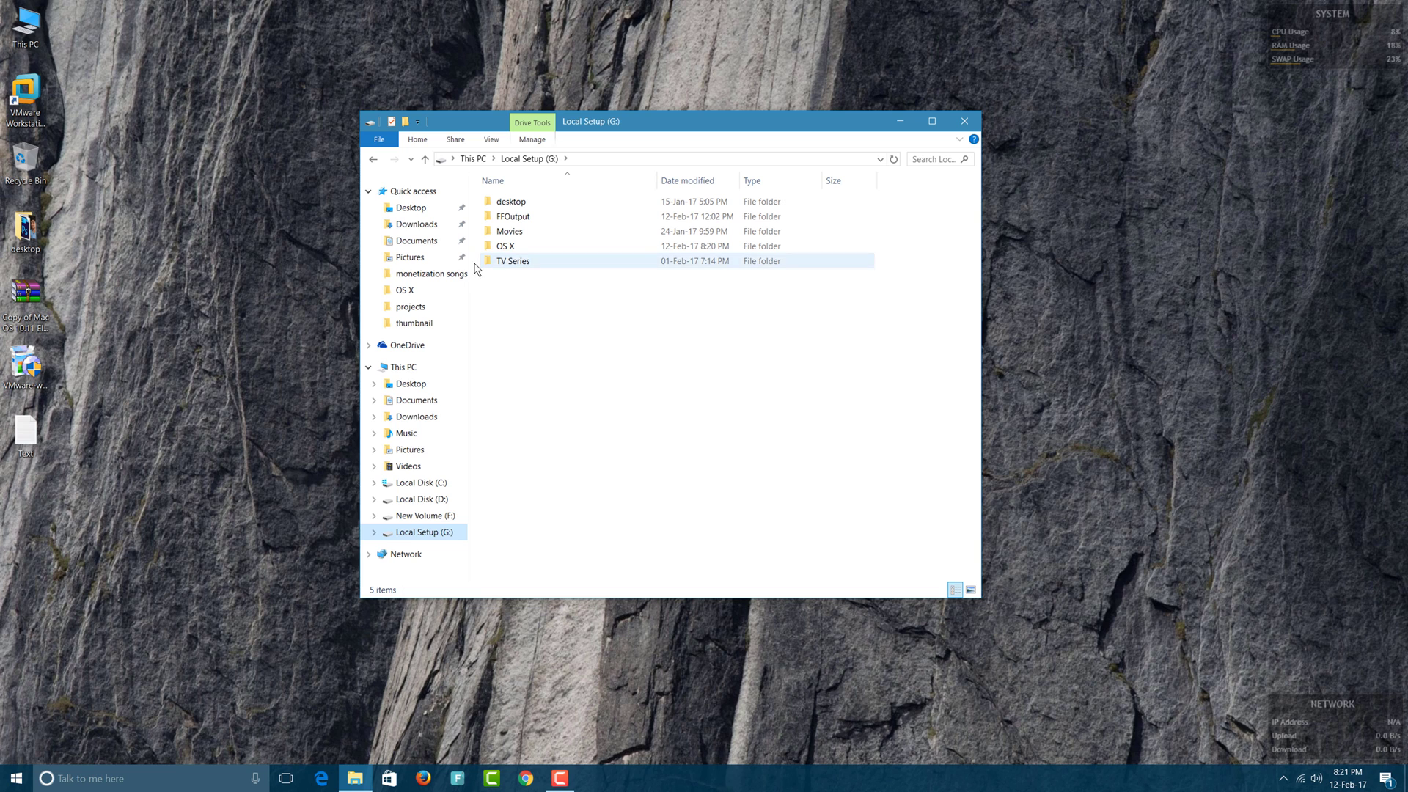
click(509, 246)
double_click(509, 246)
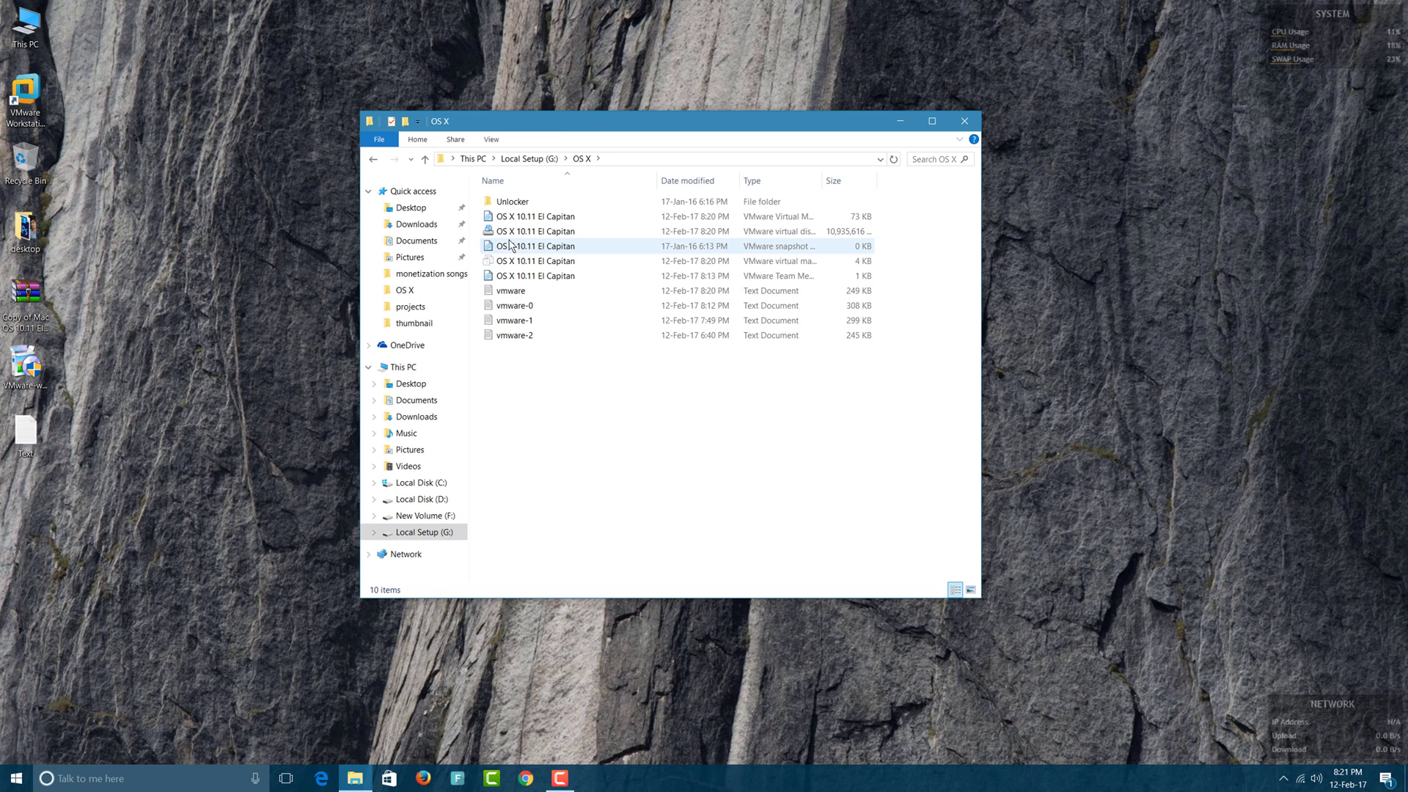
click(490, 140)
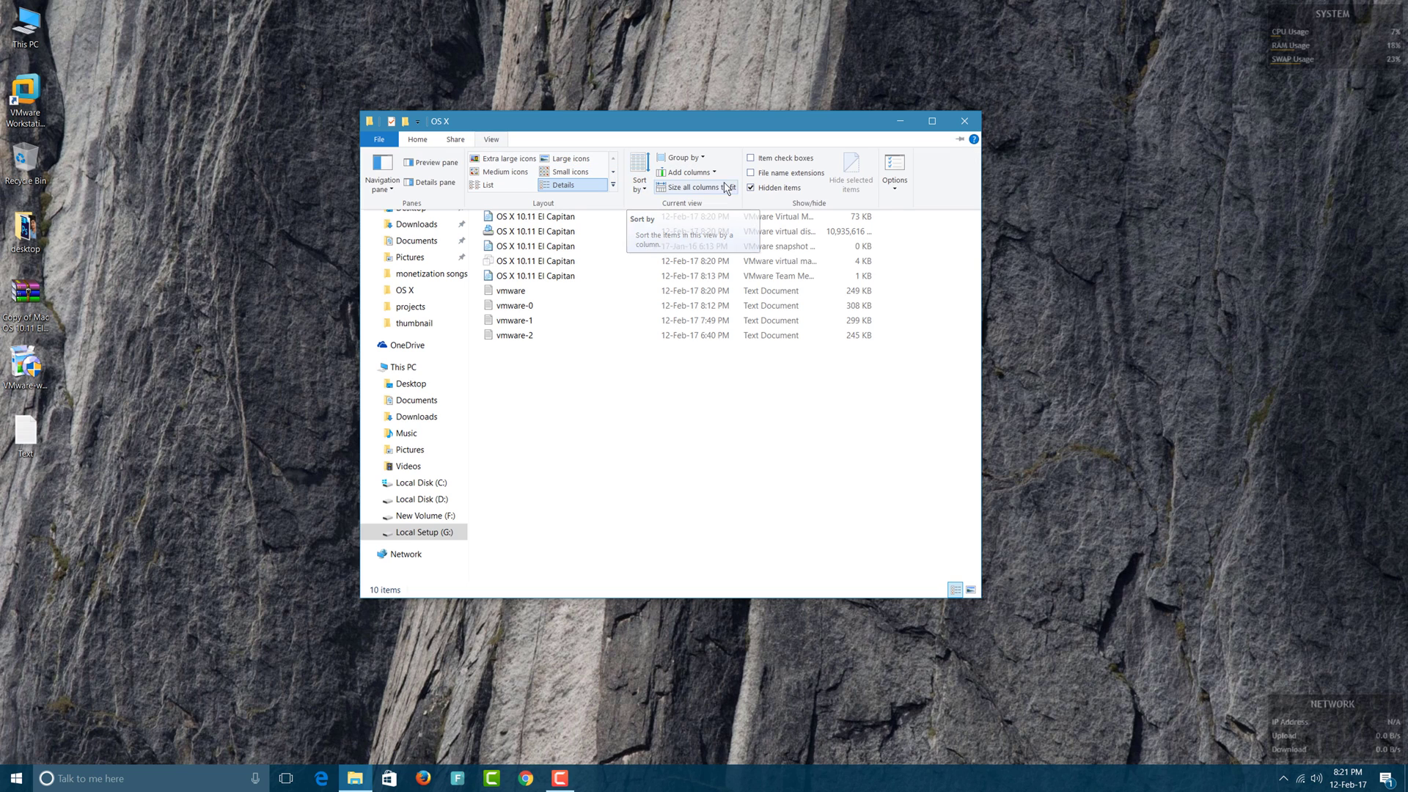
click(751, 174)
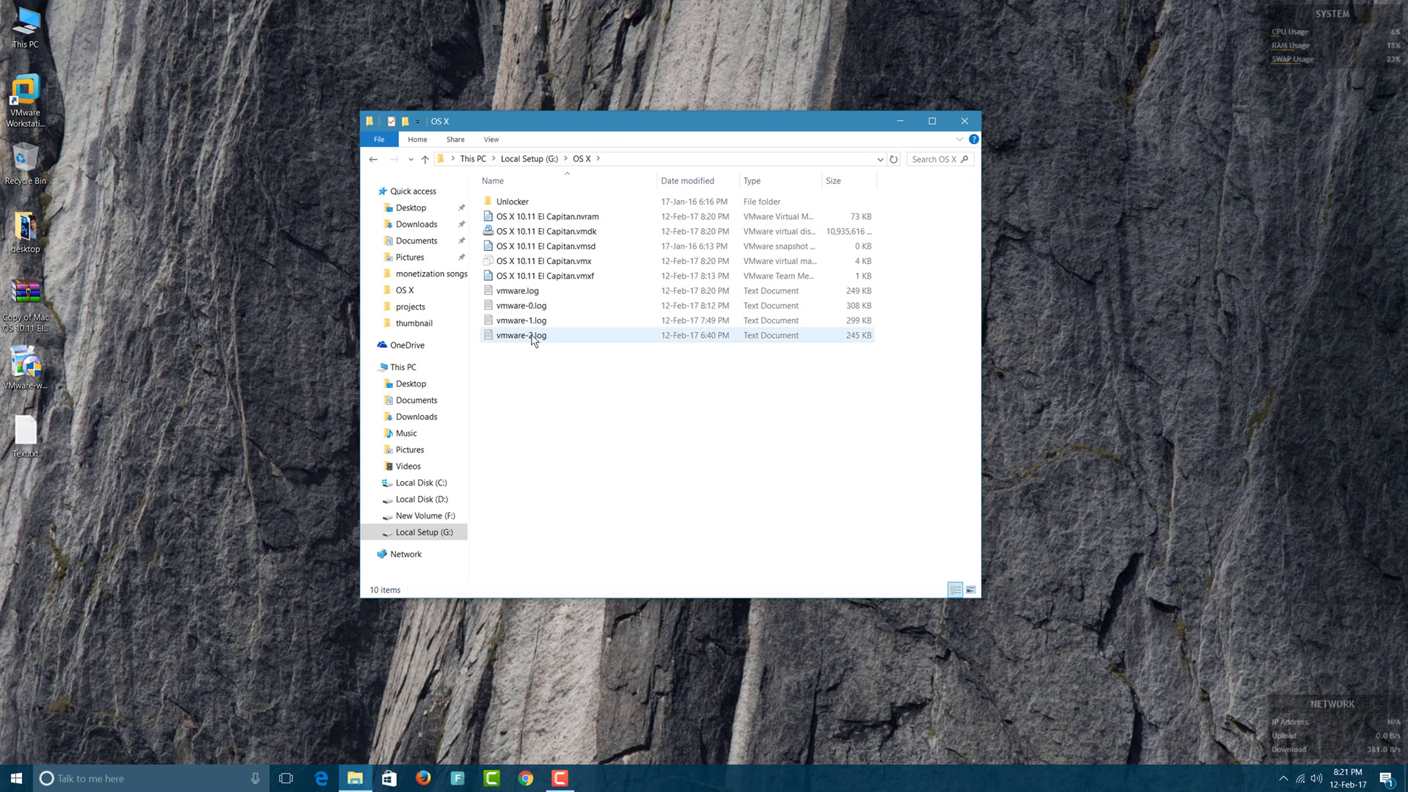
Open the OS X 10.11 El Capitan.vmx file in Notepad
right_click(556, 263)
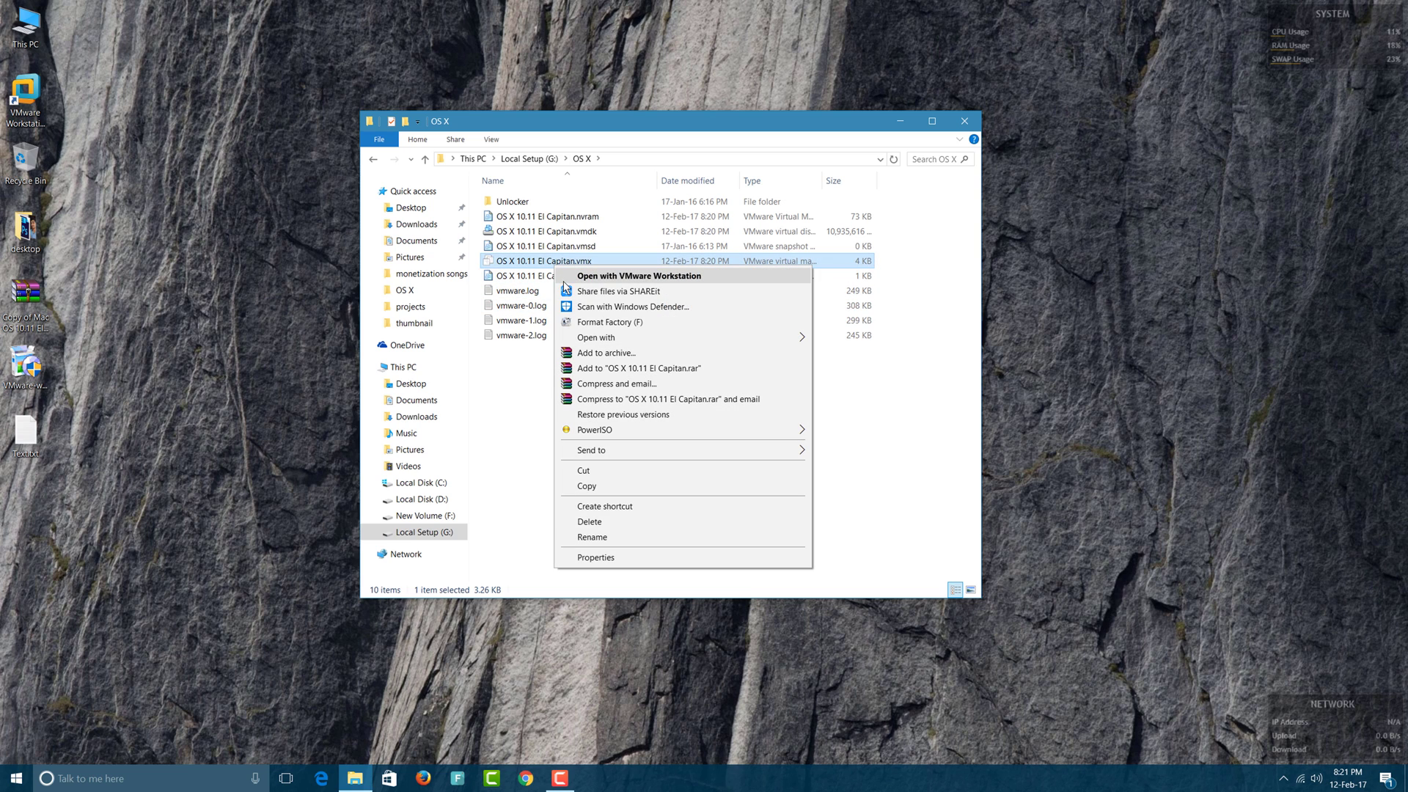
mouse_move(787, 342)
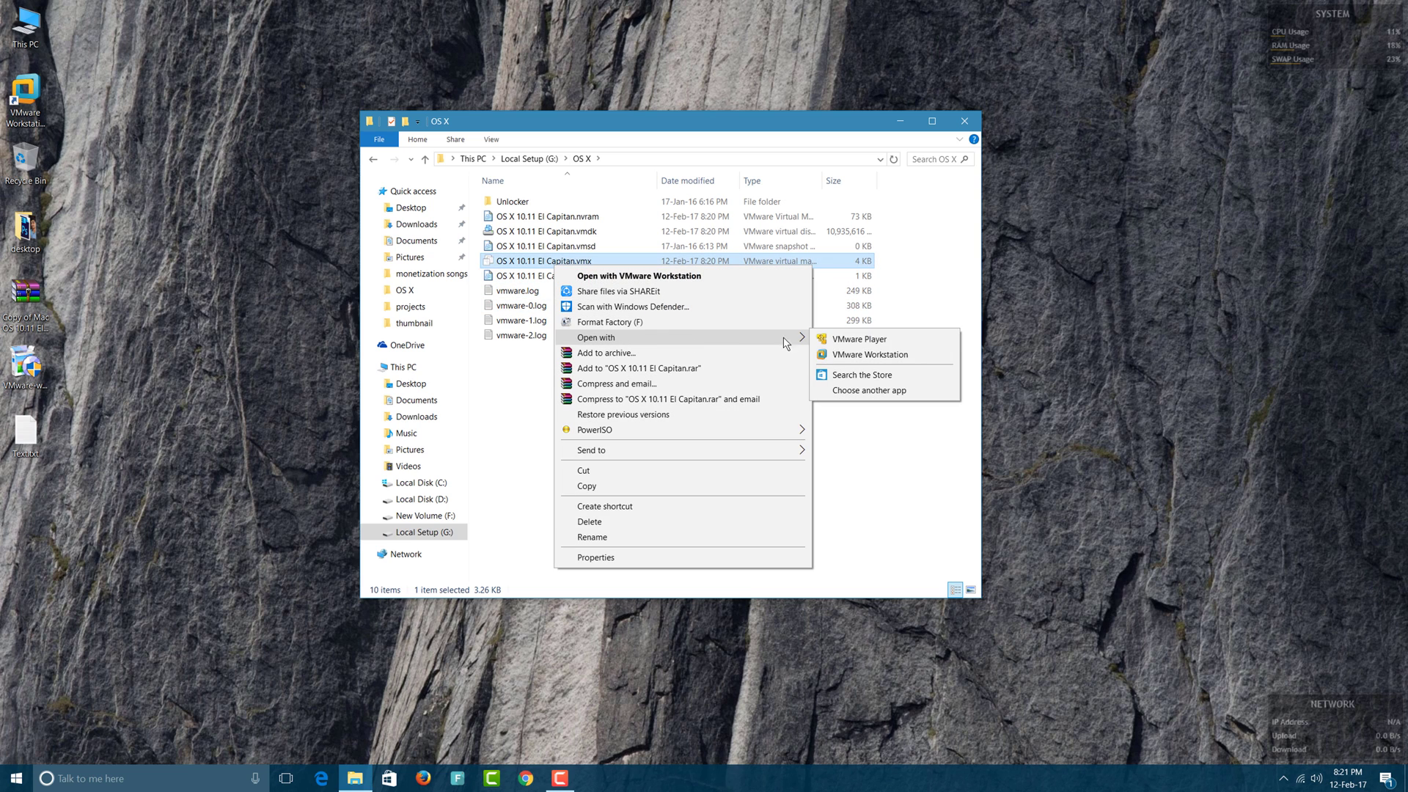
click(834, 392)
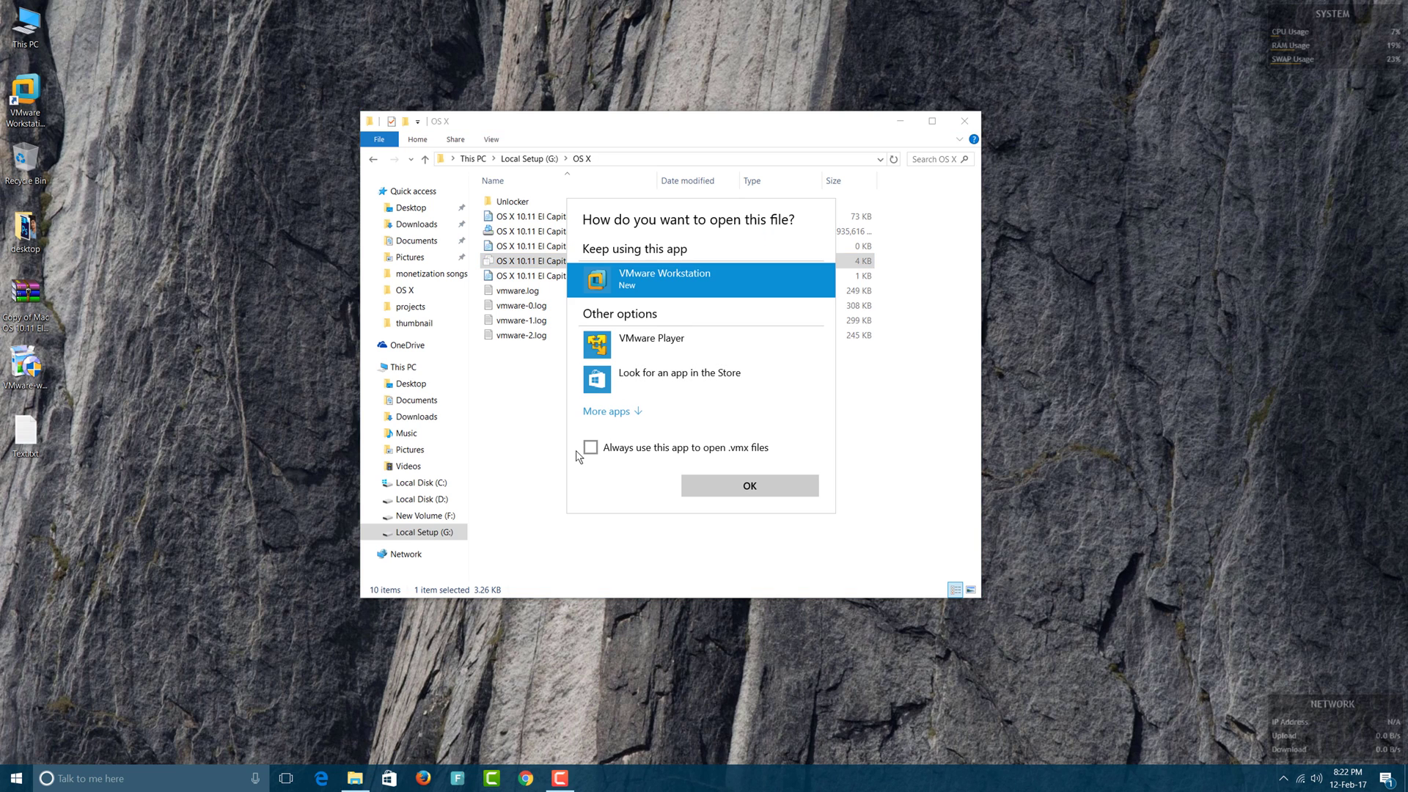
click(607, 410)
scroll(660, 418, down, 3)
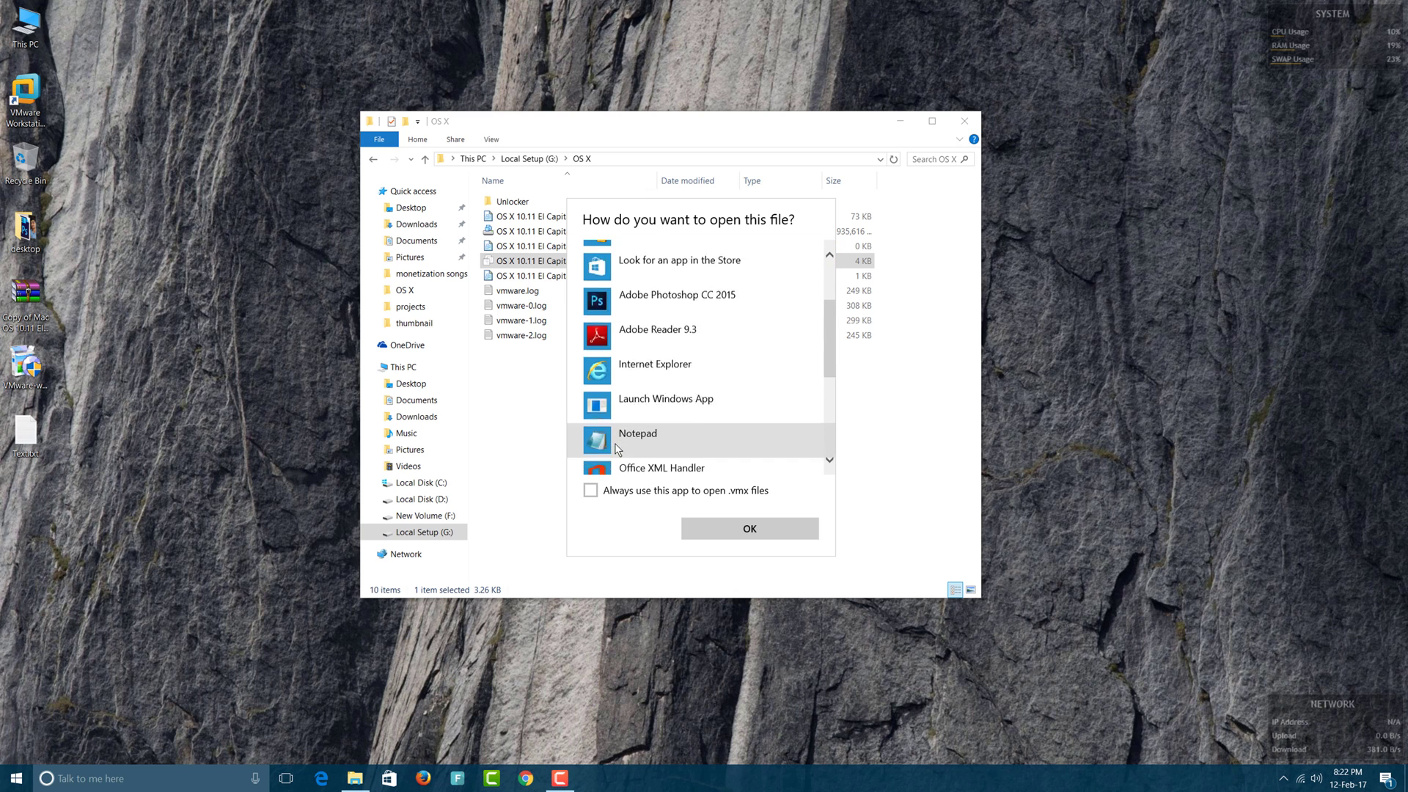
click(646, 417)
click(696, 529)
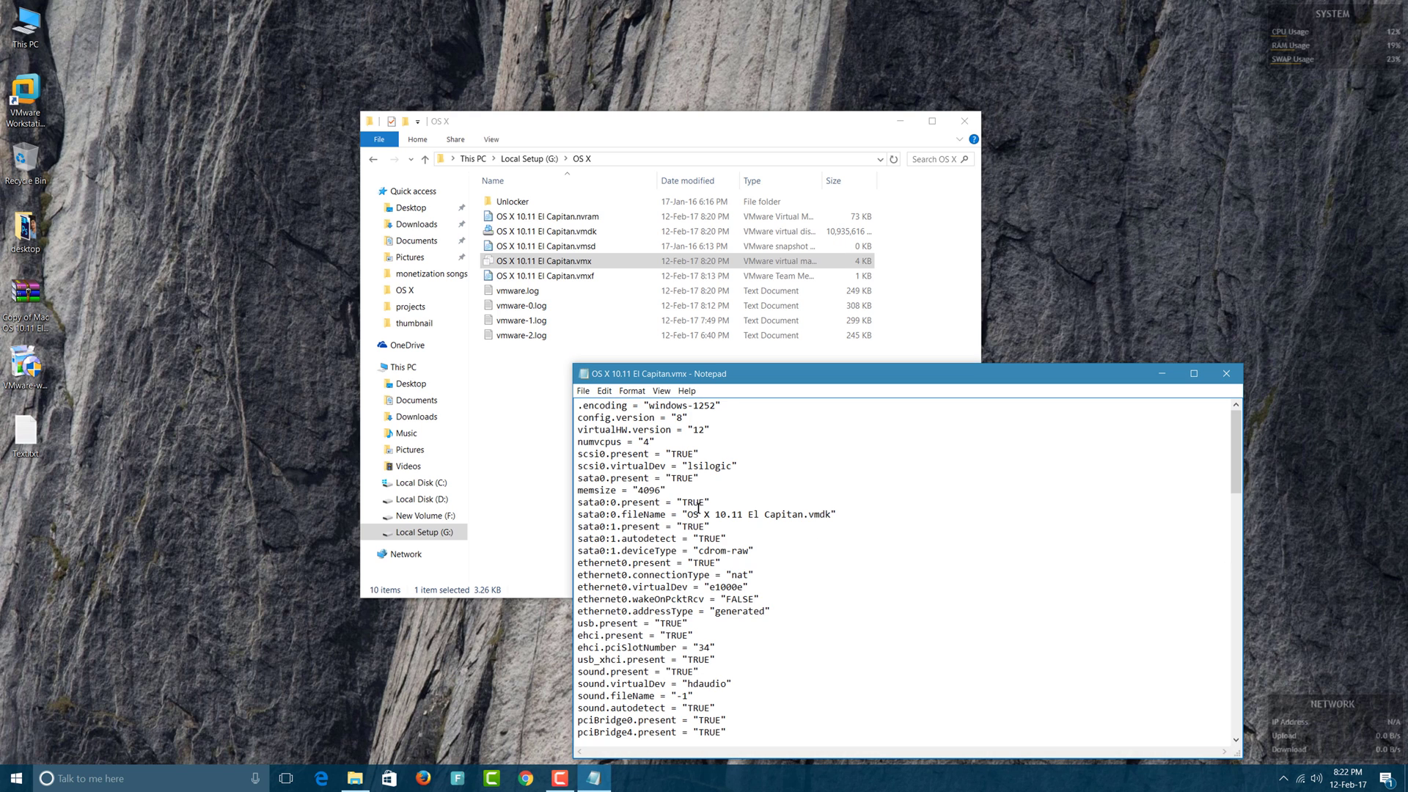
scroll(707, 486, down, 9)
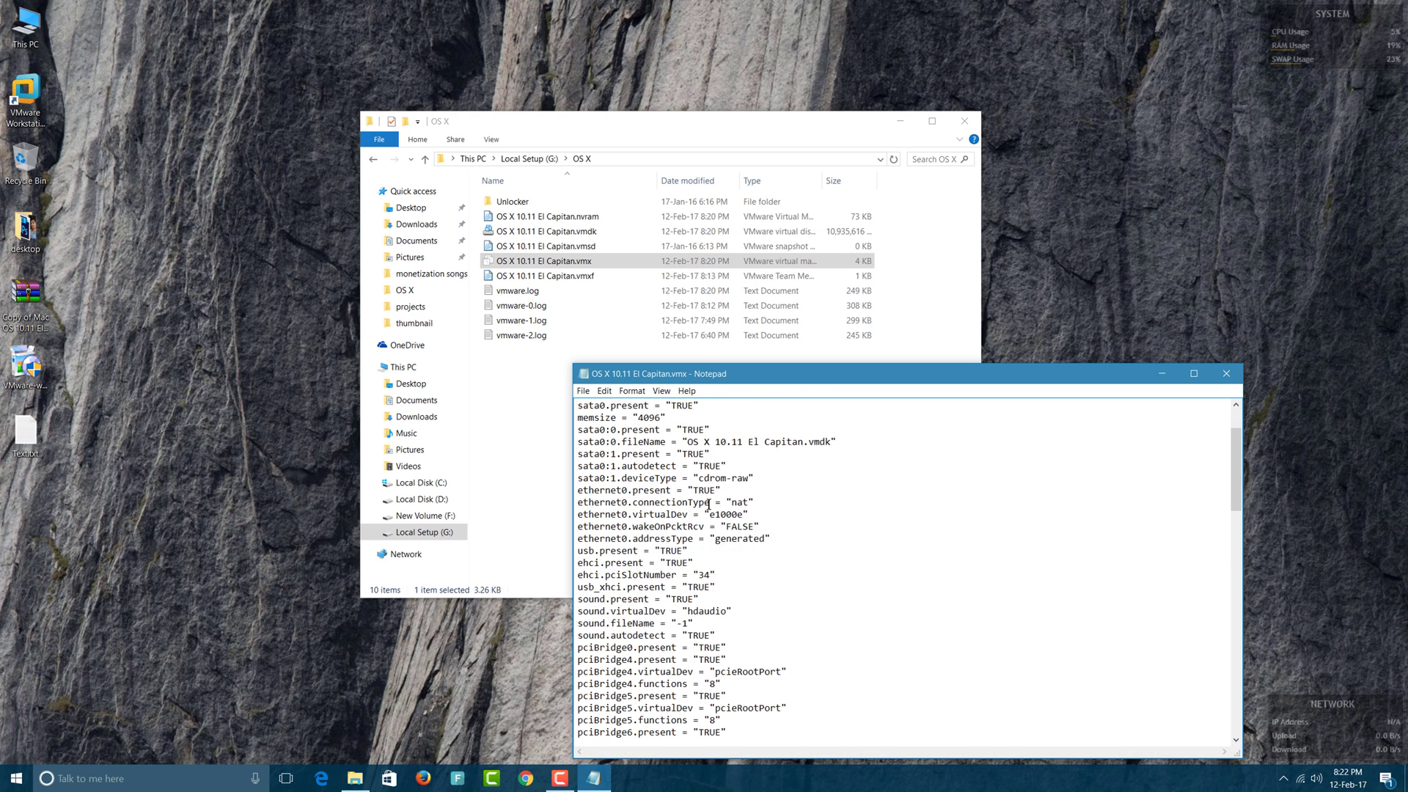
Change board-id.reflectHost to "FALSE" in the .vmx file and leave an empty line beneath it
scroll(709, 505, down, 3)
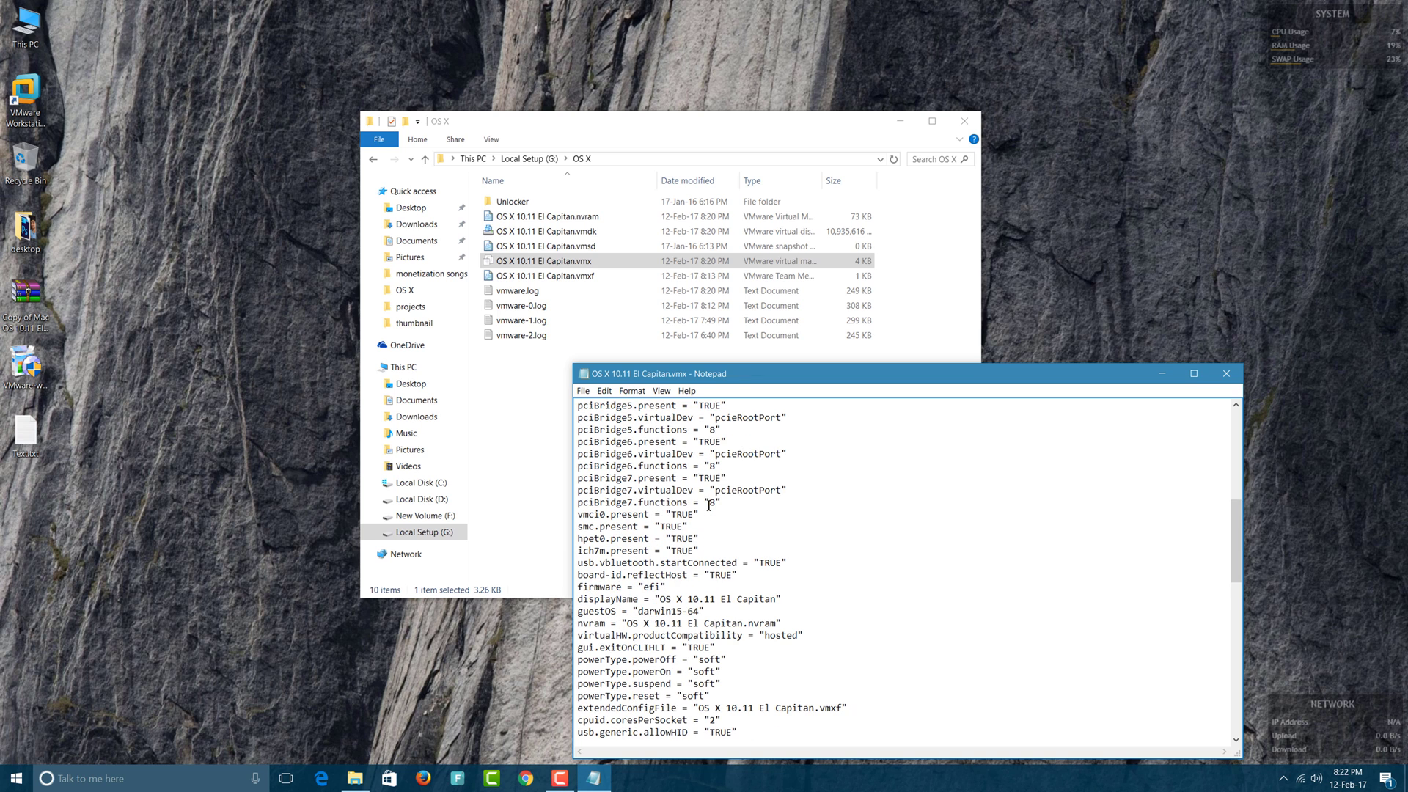
scroll(703, 508, up, 3)
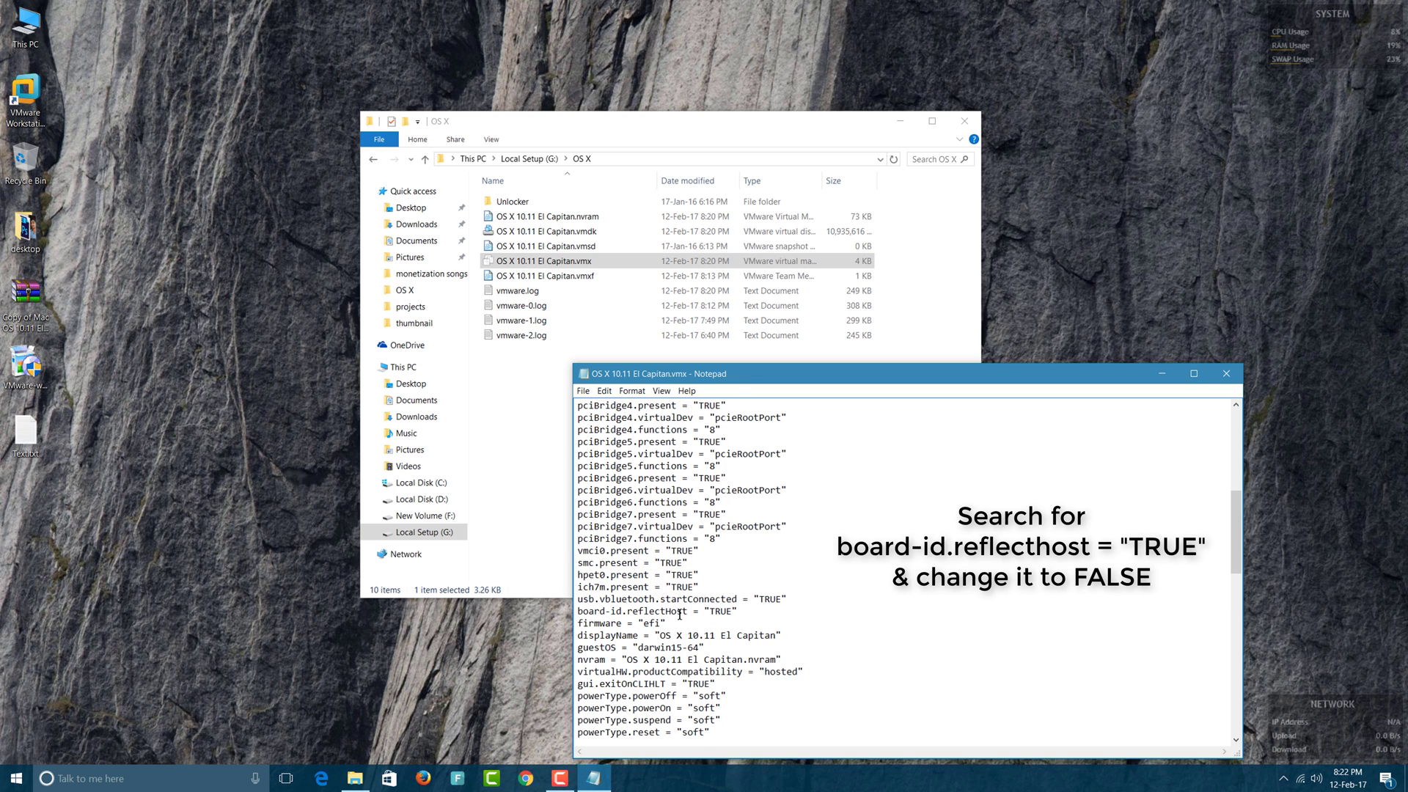
drag(578, 611, 742, 611)
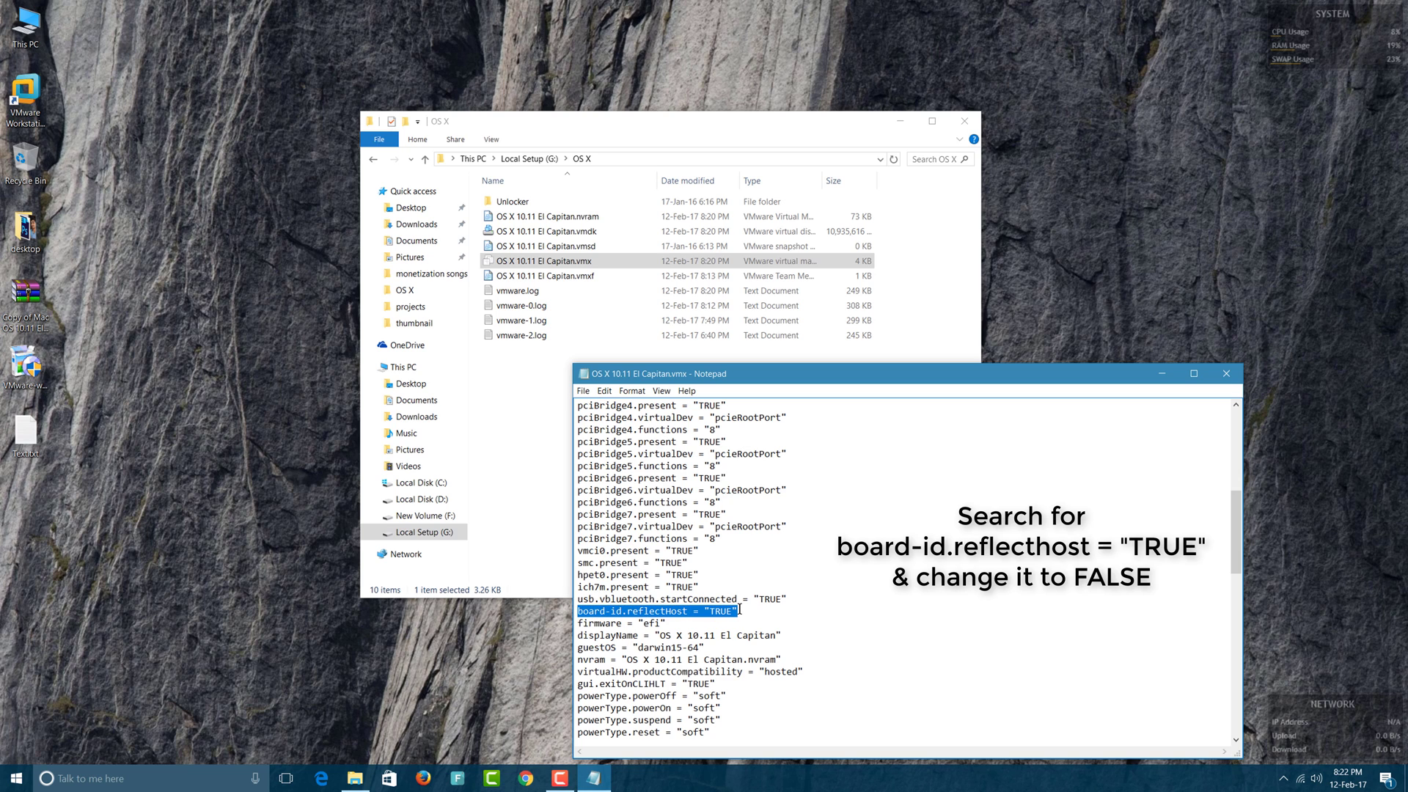
key(Right)
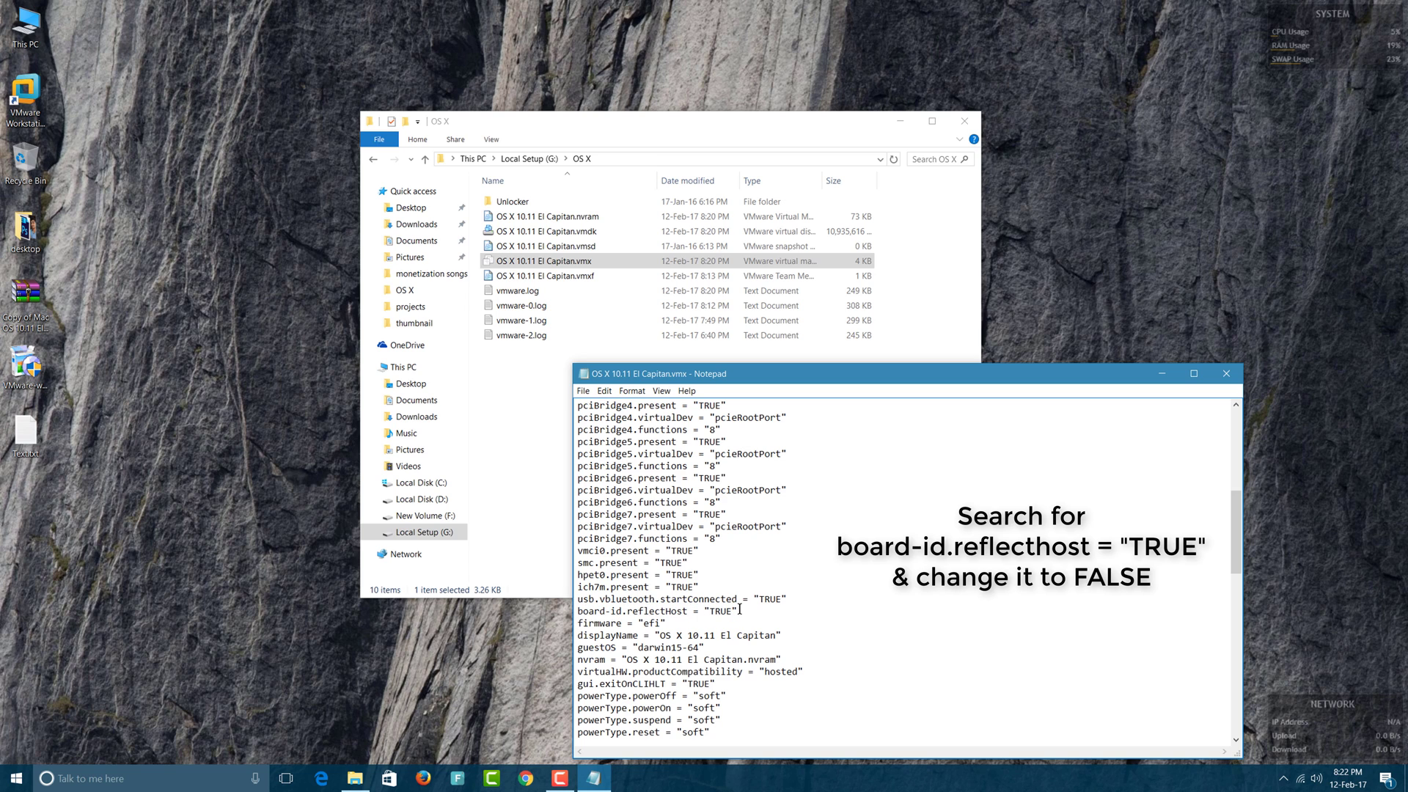
key(Return)
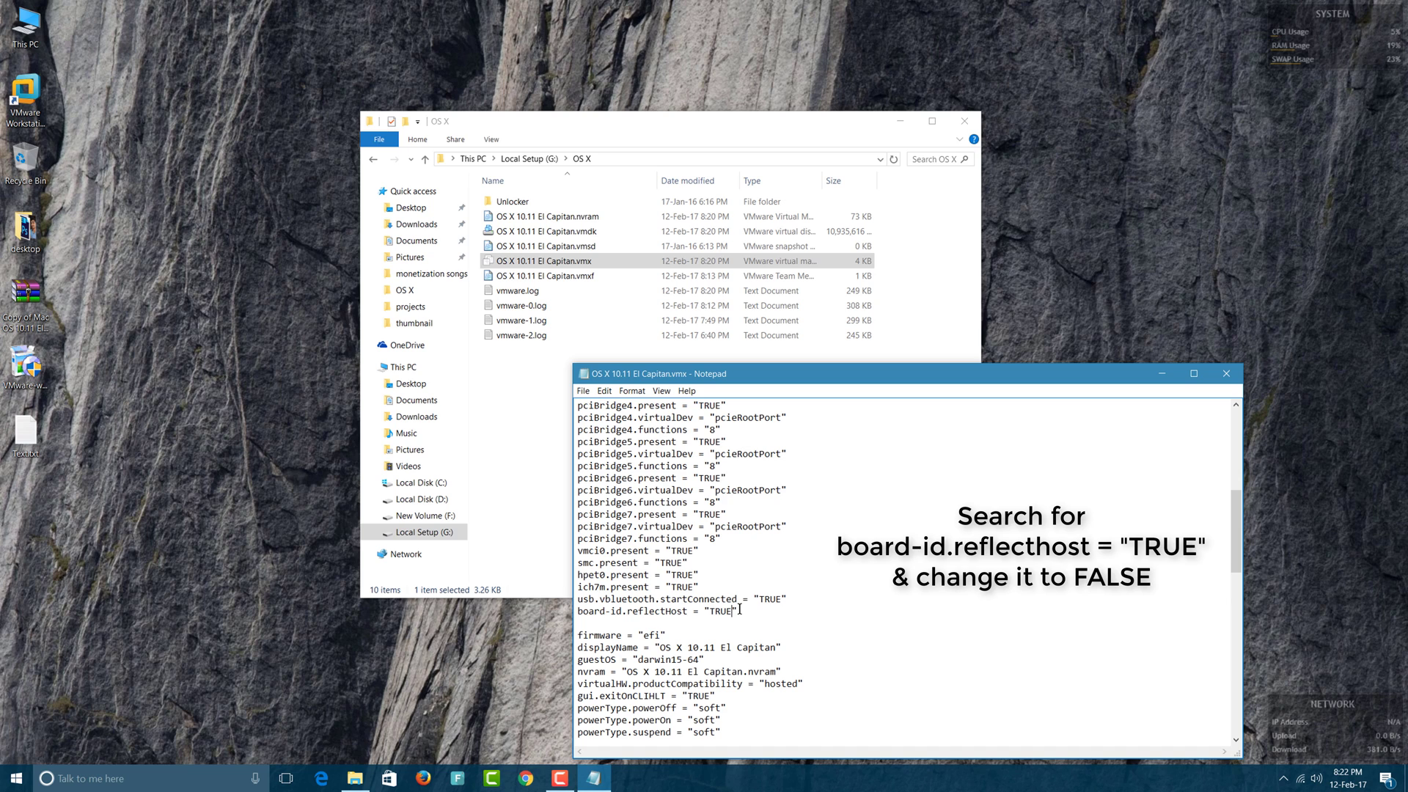
key(shift+Left)
key(shift+Left)
key(shift+Left)
key(shift+Left)
text(FALSE)
key(Return)
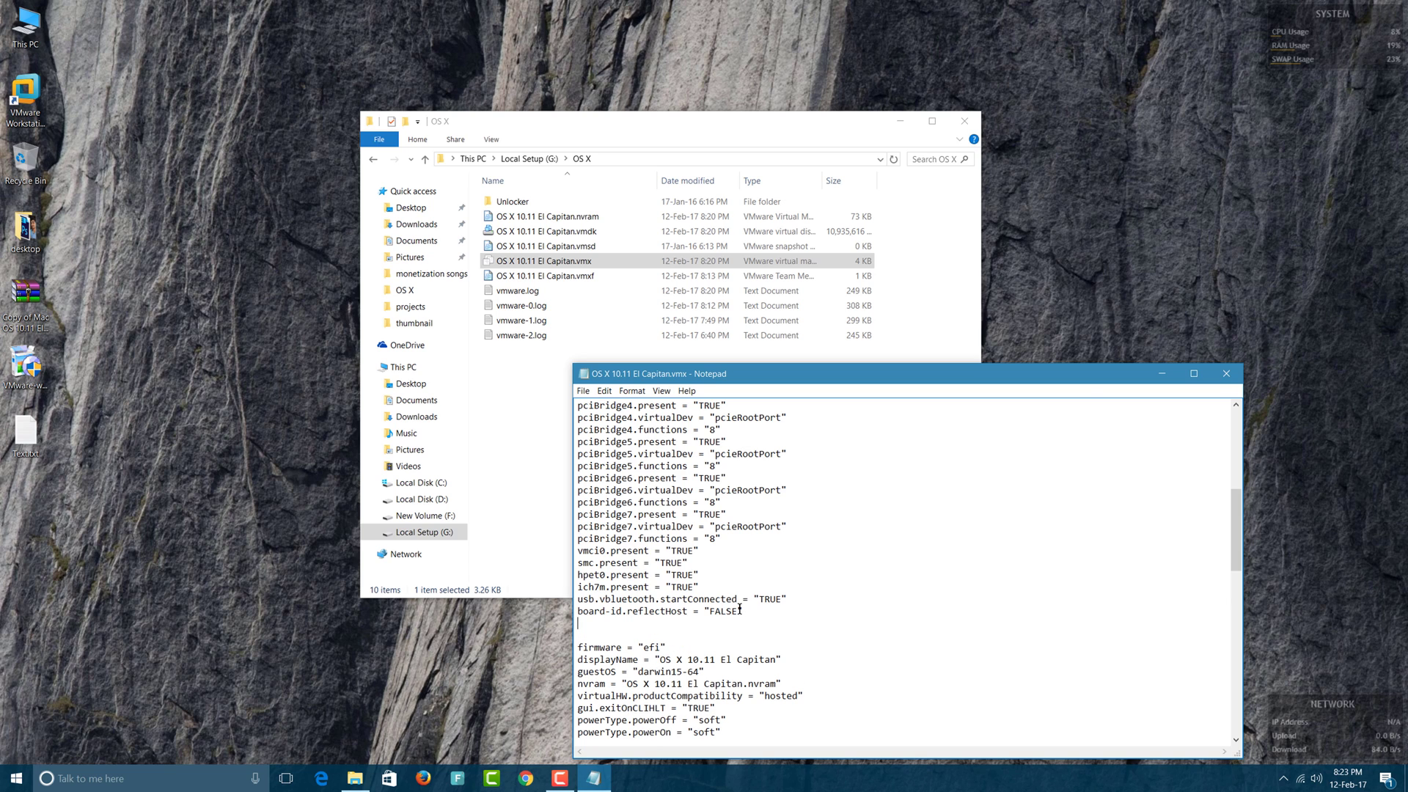
key(Delete)
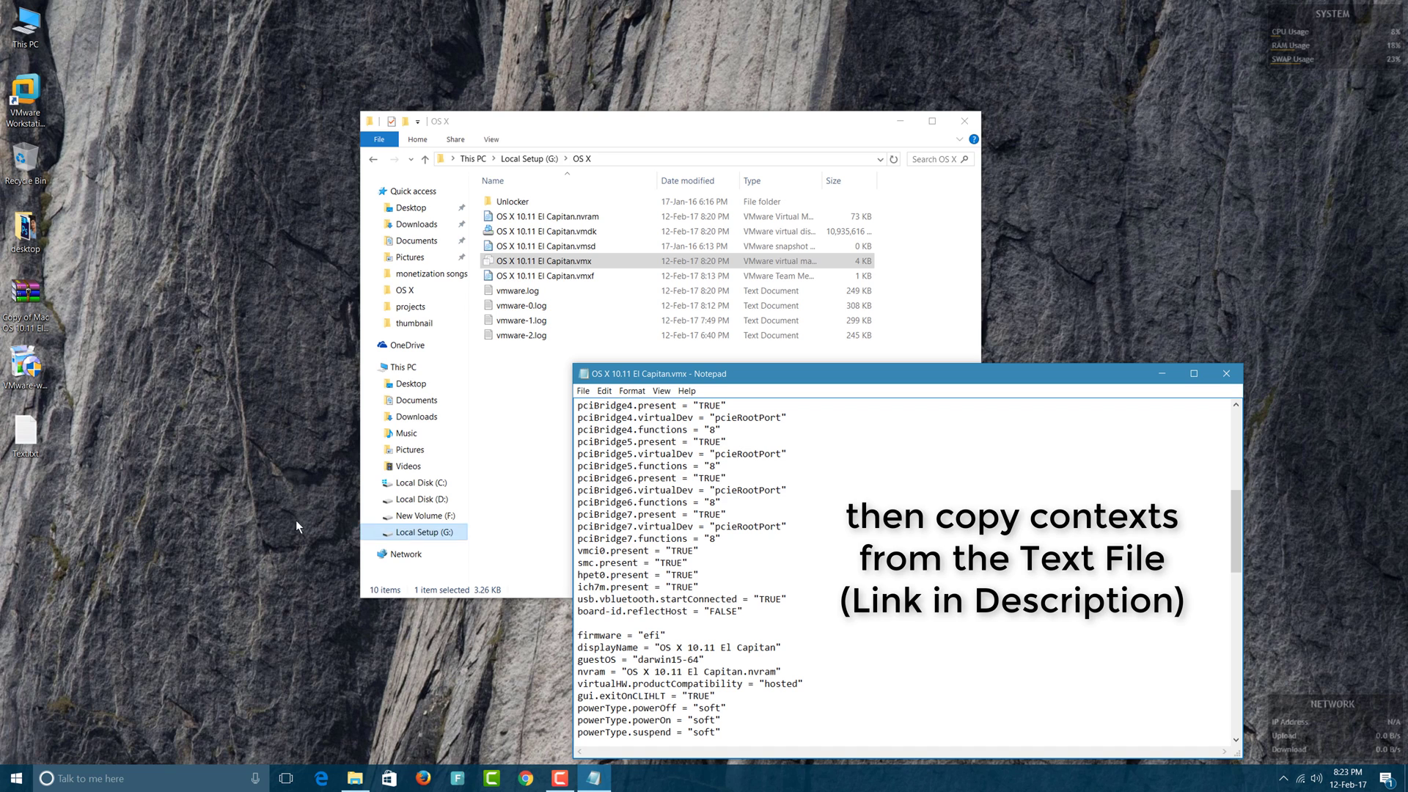
Open the text document on the Windows desktop and copy all of its configuration lines
click(31, 442)
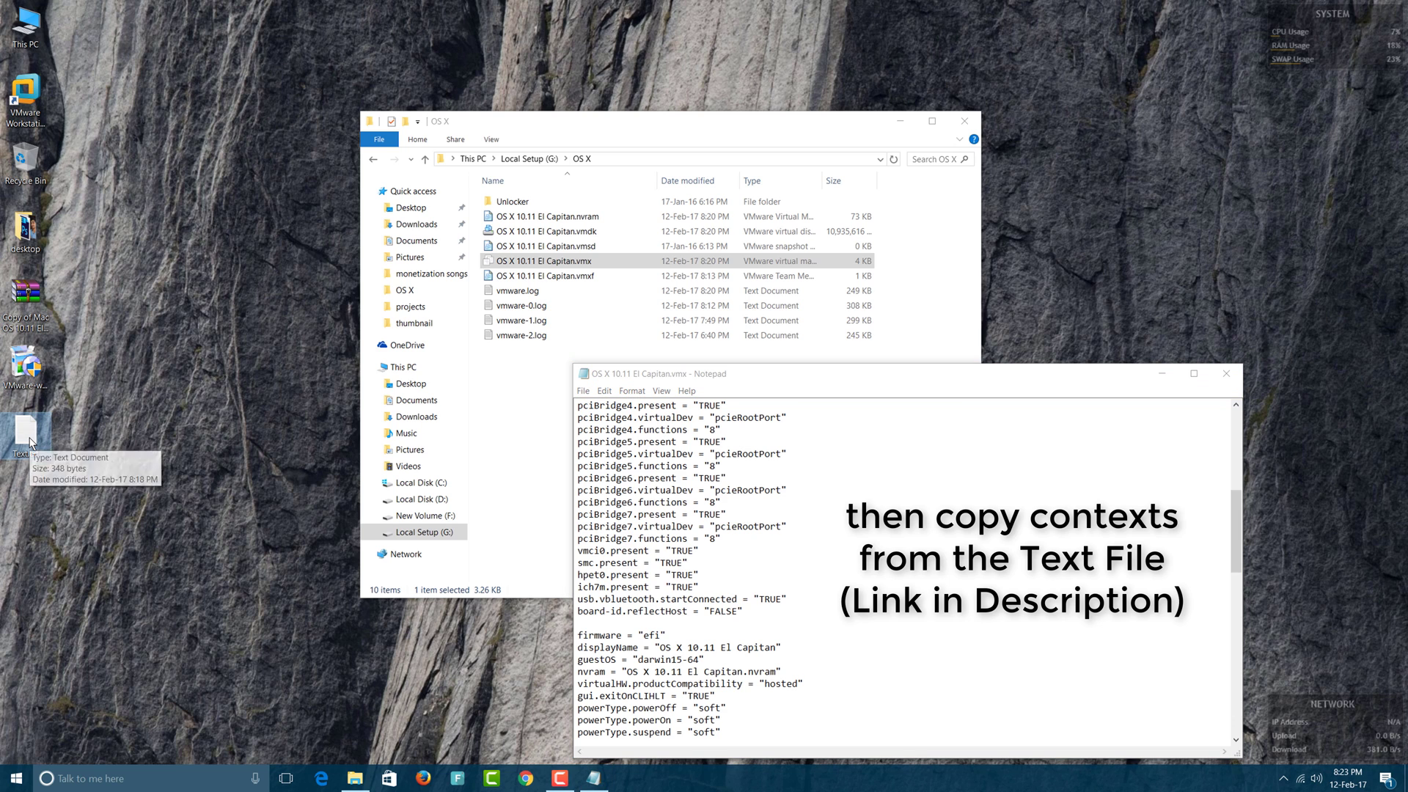
double_click(31, 443)
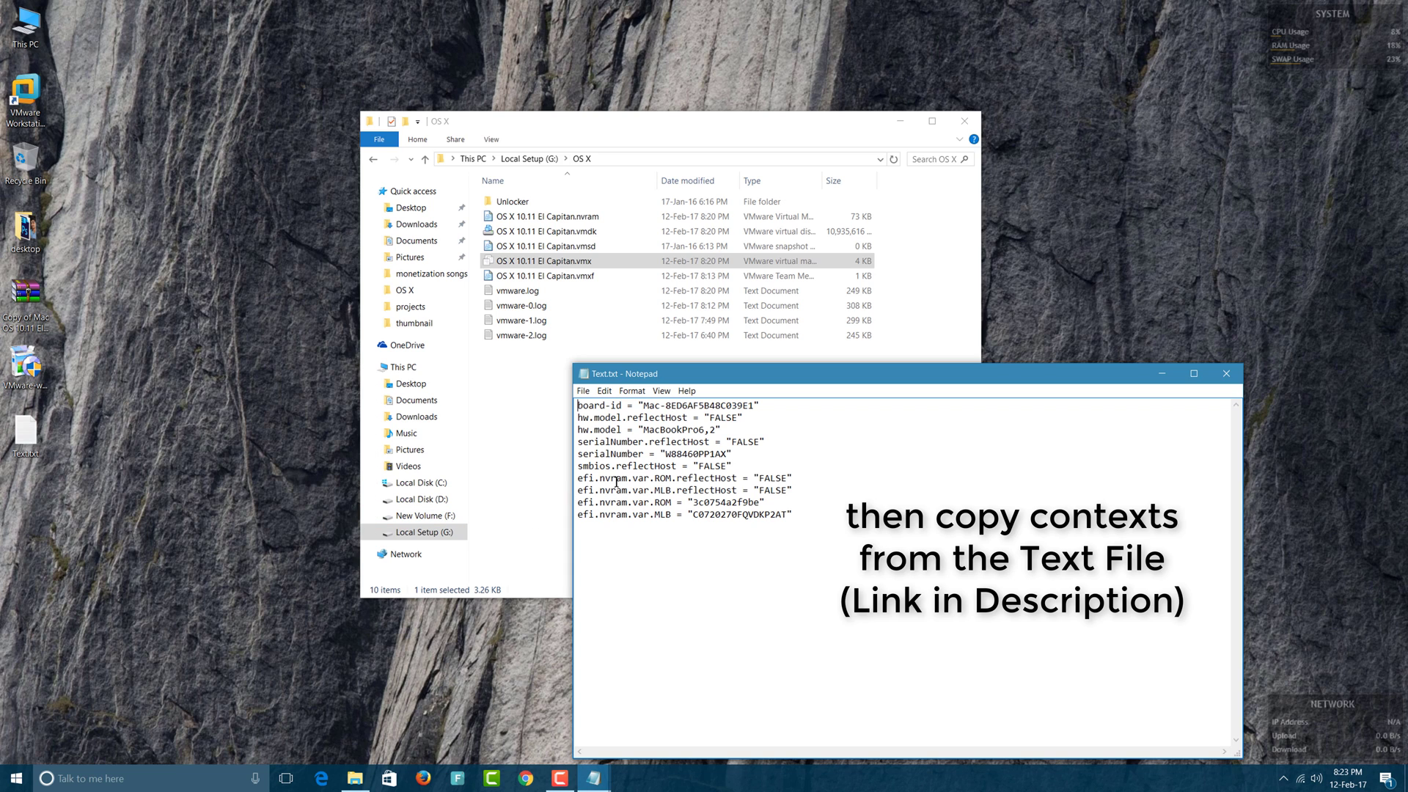
key(ctrl+a)
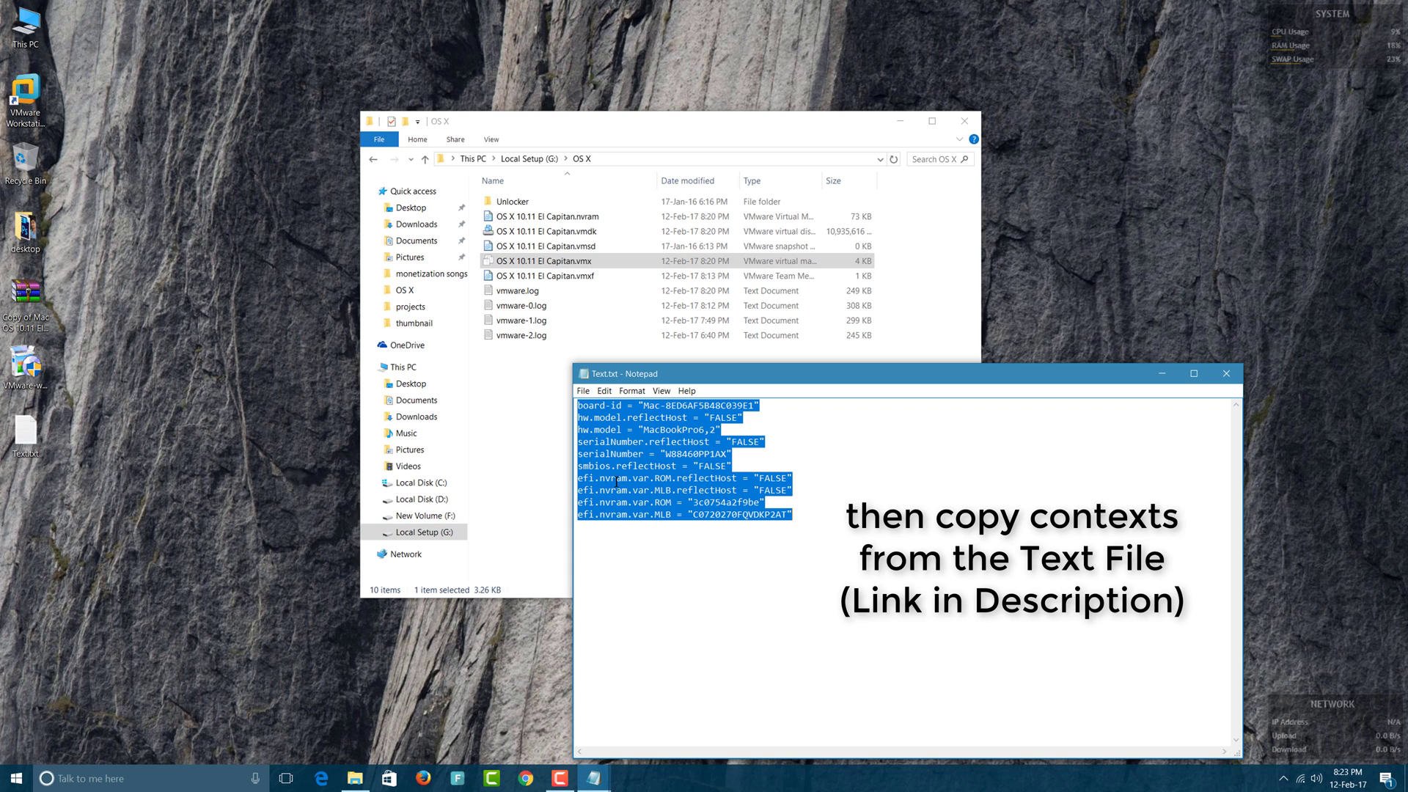
right_click(616, 481)
click(644, 520)
Paste the copied configuration lines into OS X 10.11 El Capitan.vmx on the empty line below board-id.reflectHost
mouse_move(587, 783)
click(668, 704)
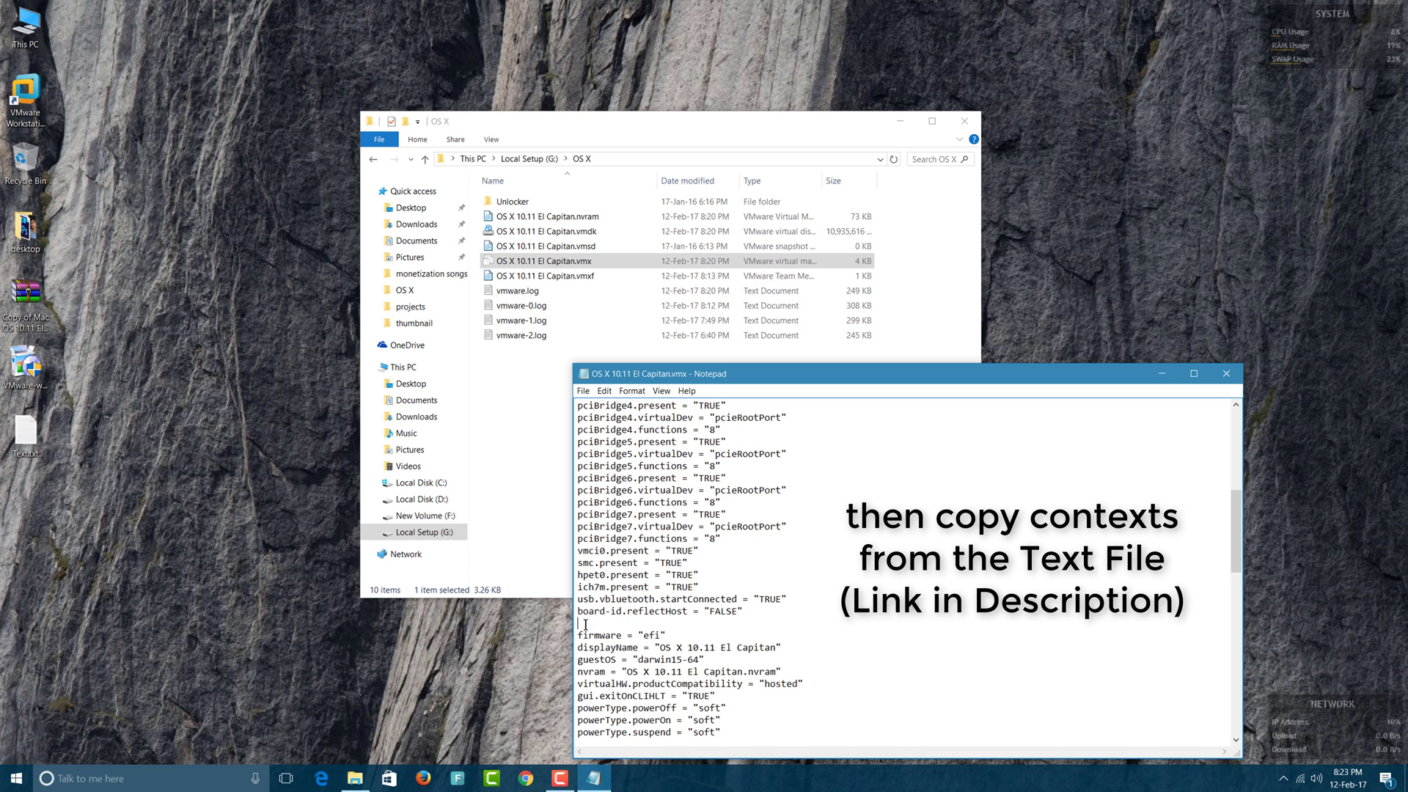
right_click(580, 623)
click(611, 510)
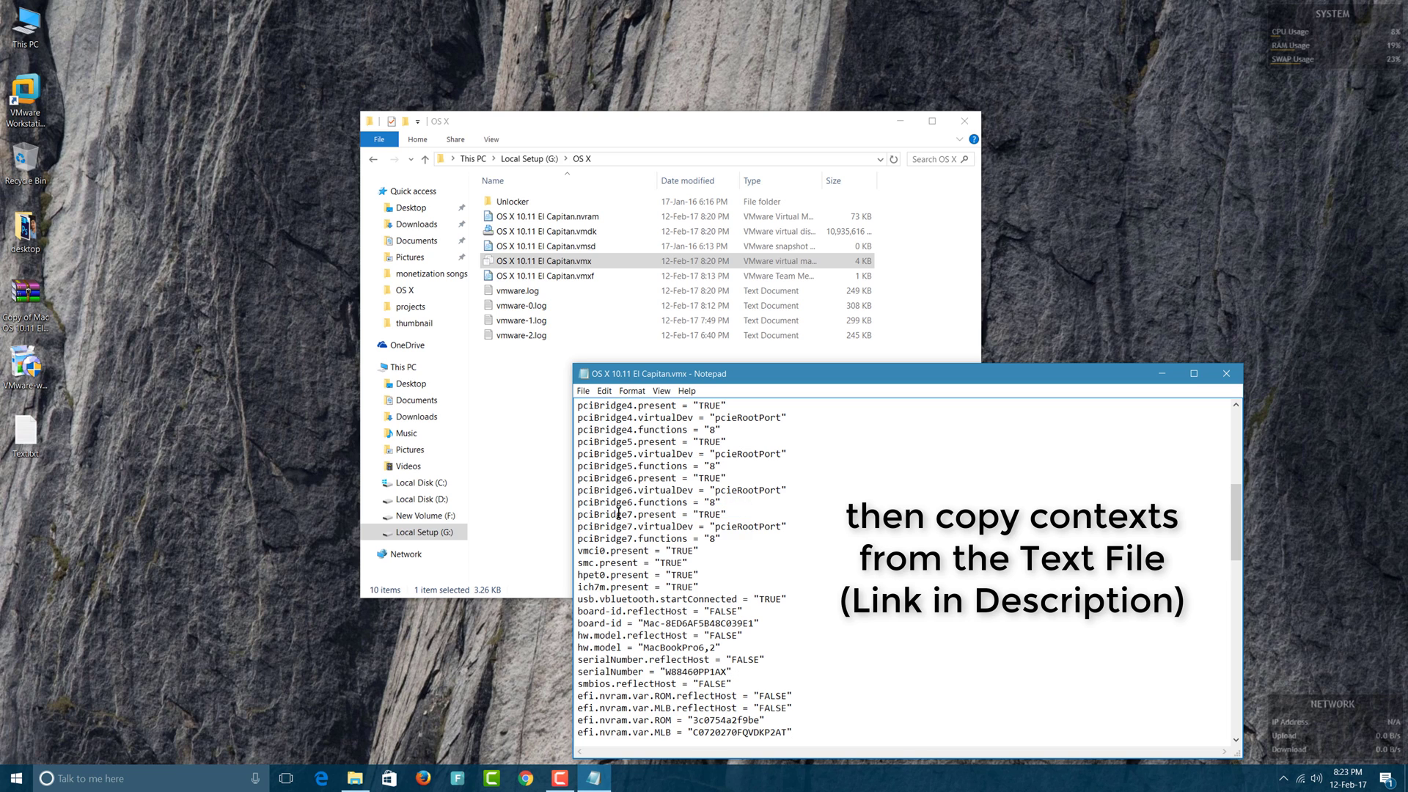
Save the edited OS X 10.11 El Capitan.vmx file and close it
scroll(618, 521, down, 2)
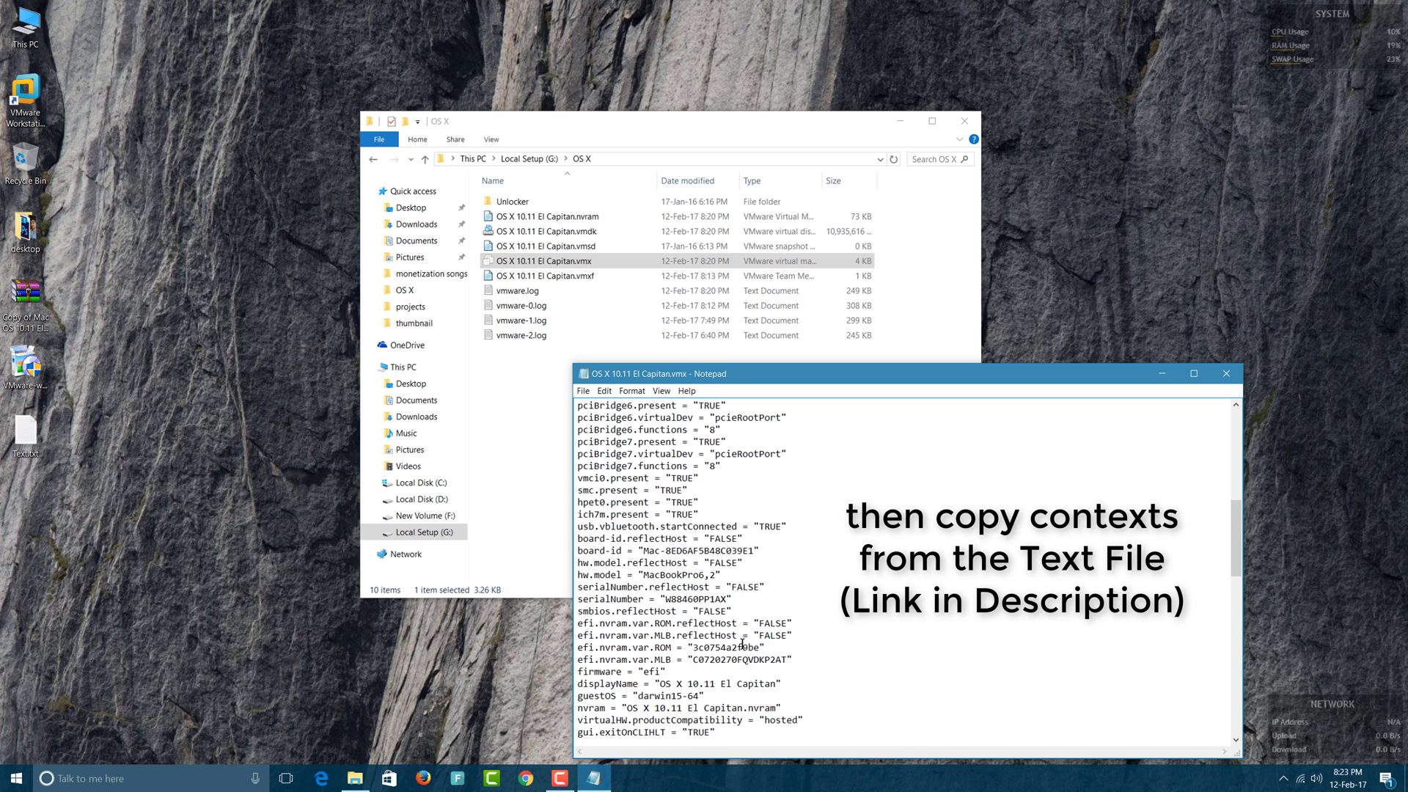
click(584, 391)
click(596, 436)
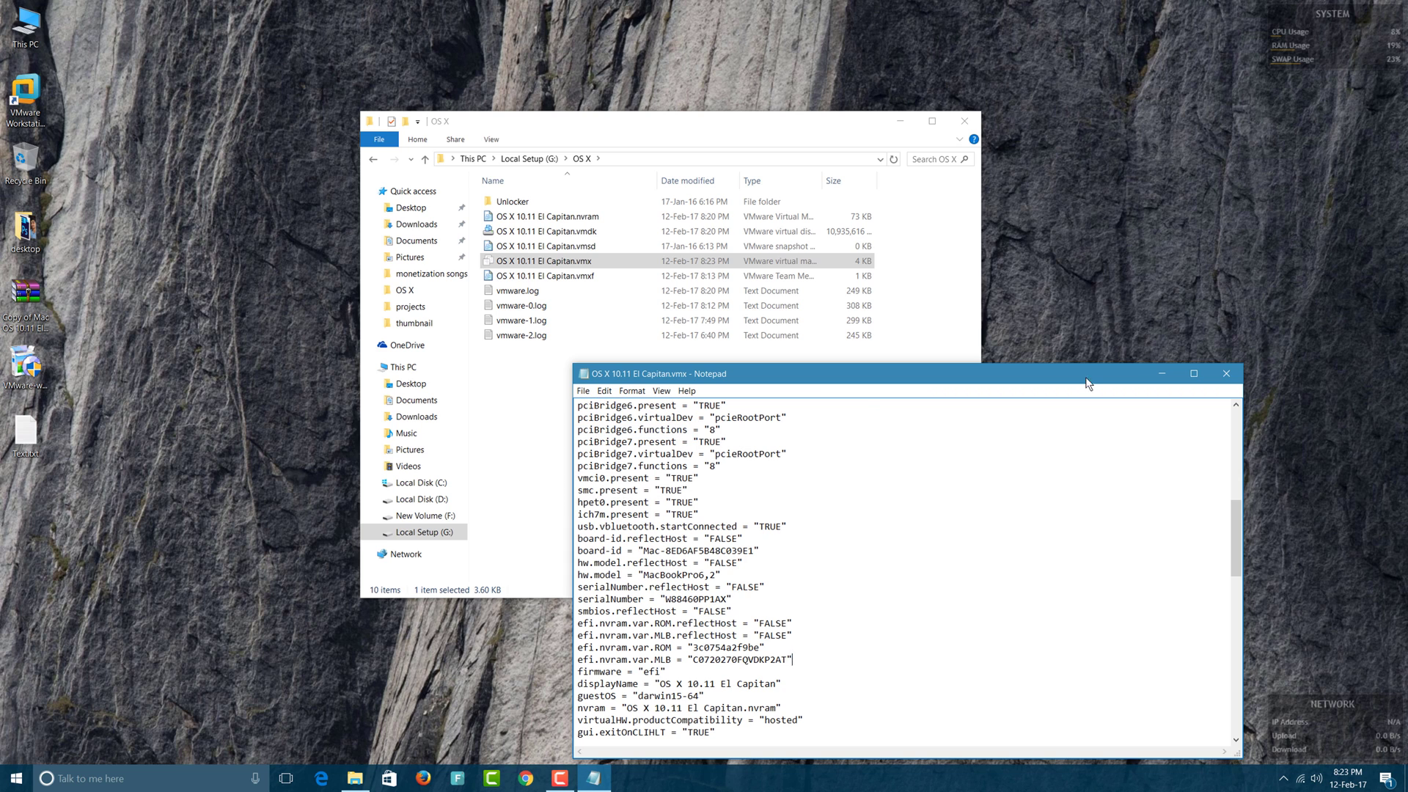
click(1226, 374)
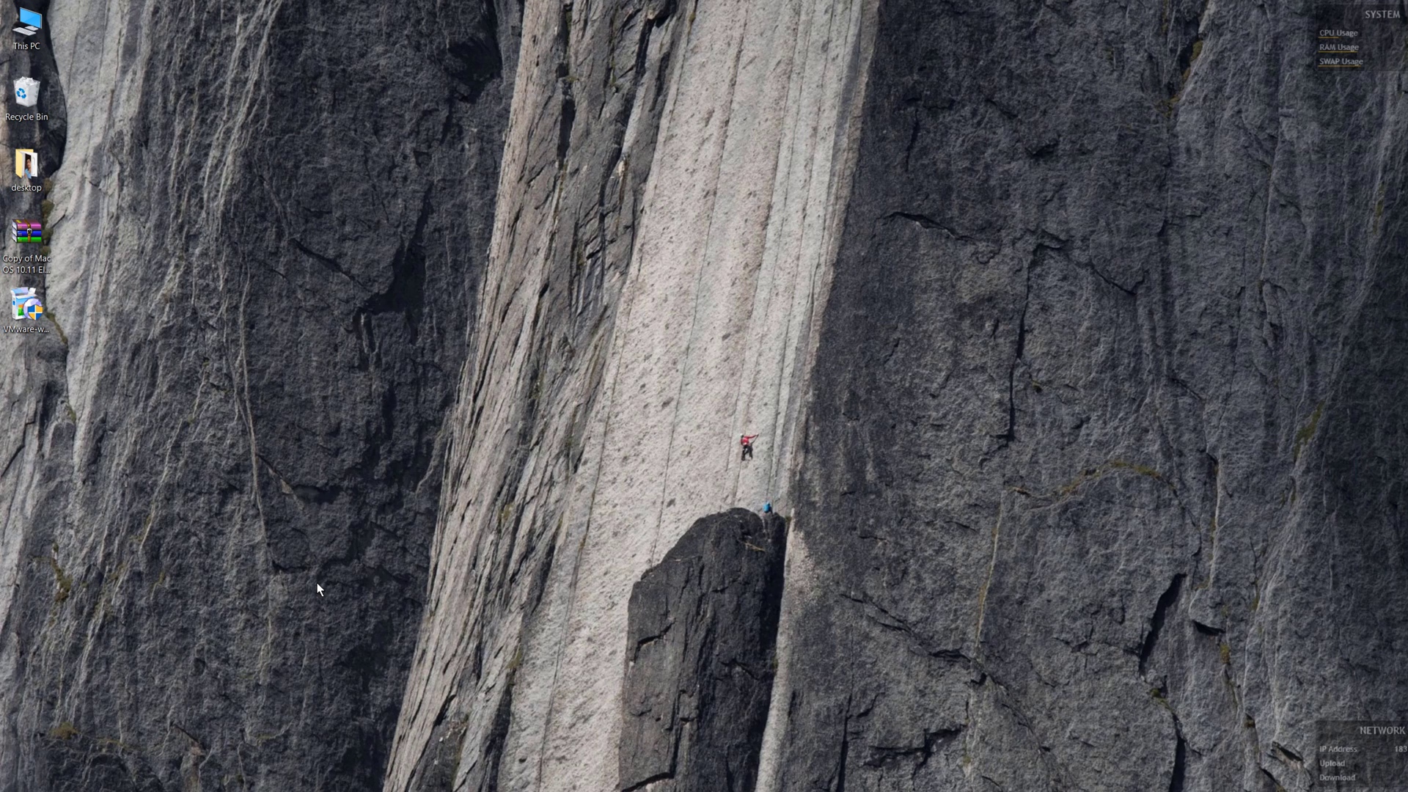
In Control Panel's File Explorer Options, select "Show hidden files, folders, and drives" and close both windows
key(super)
text(control)
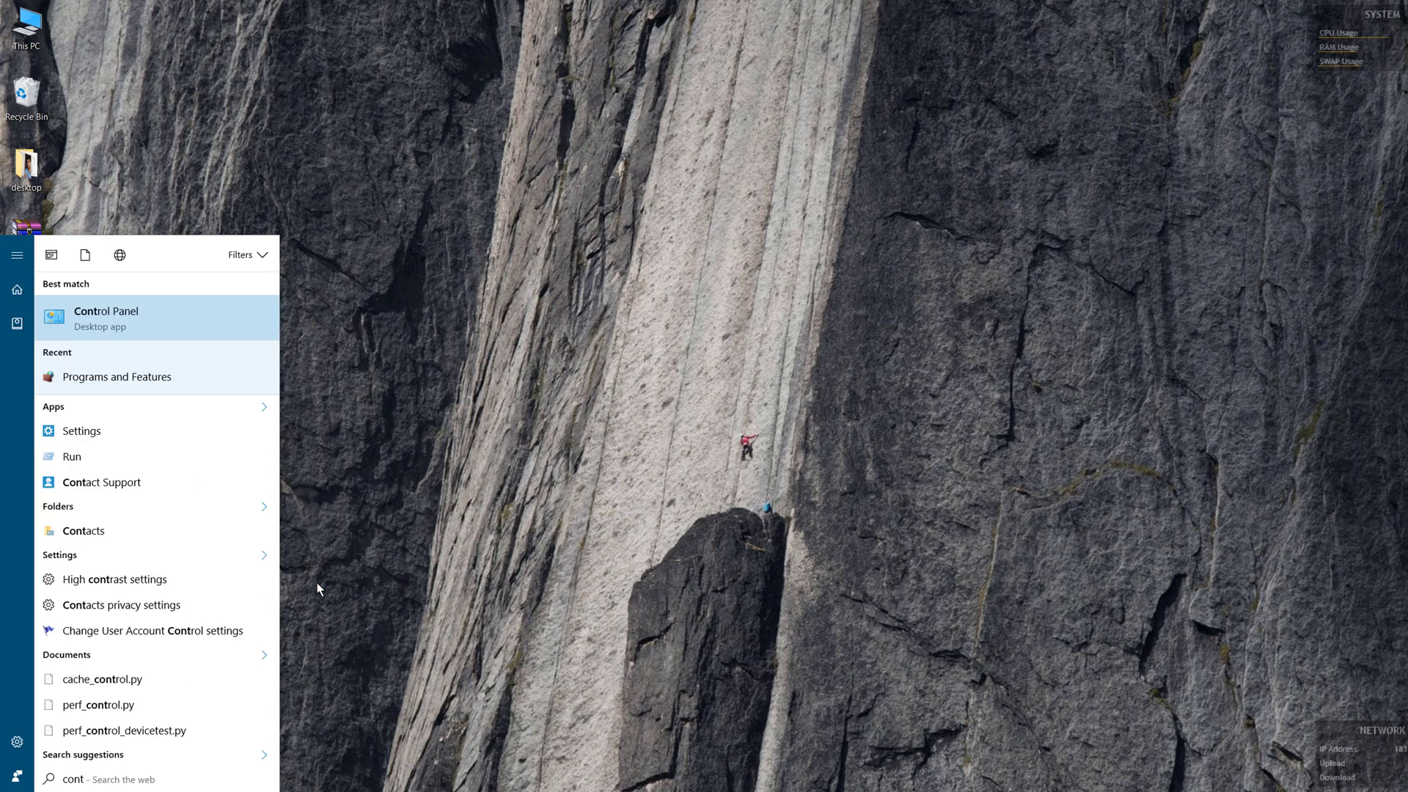
key(Return)
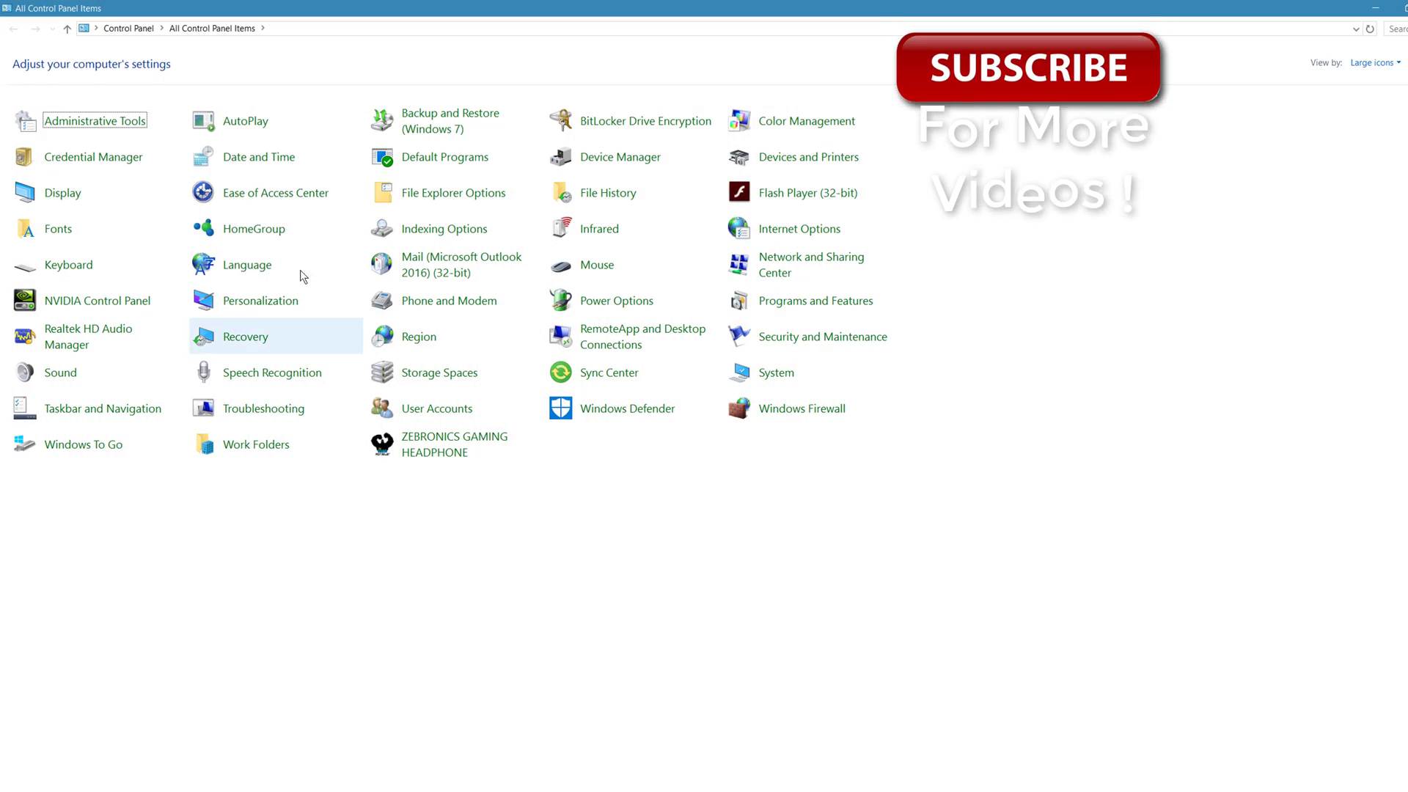
click(449, 193)
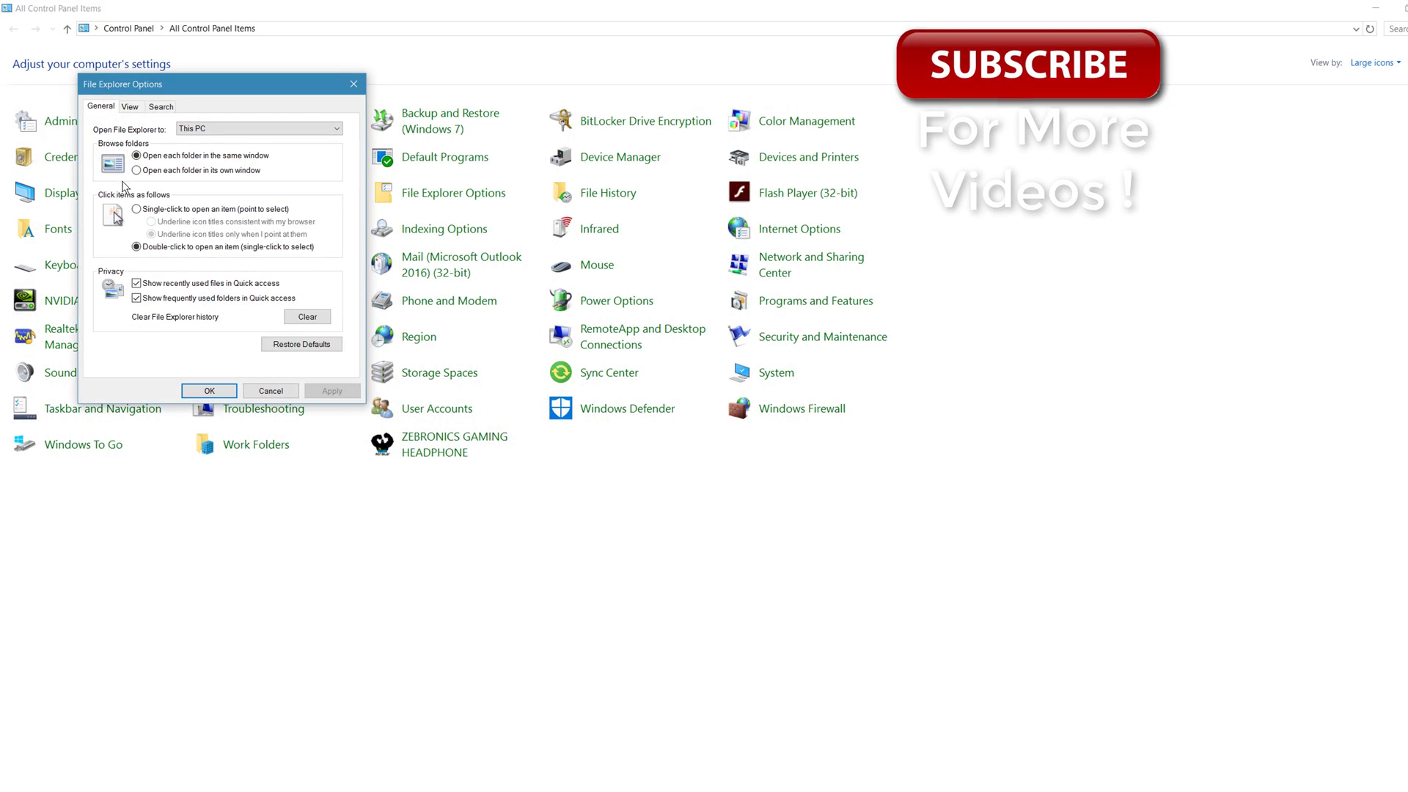
click(130, 107)
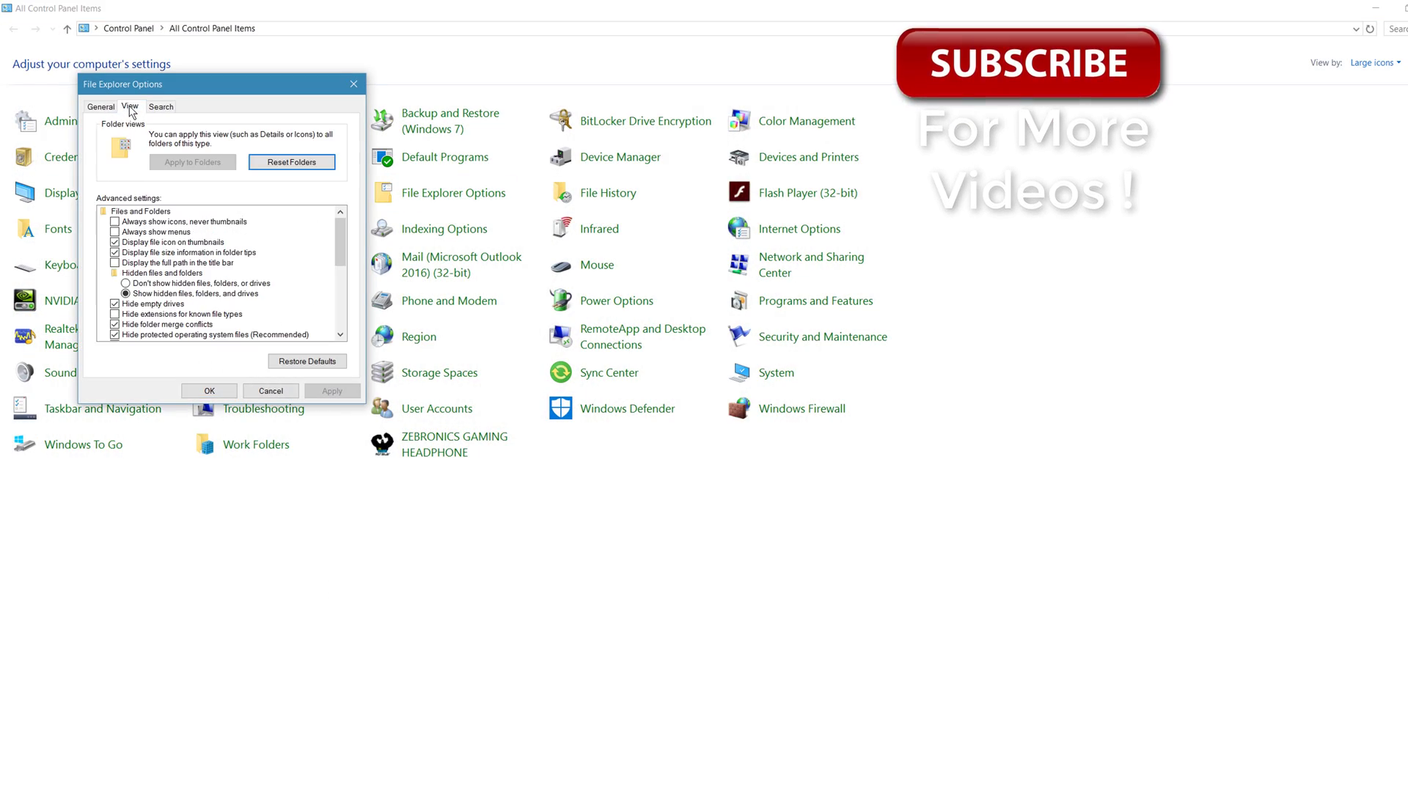
click(126, 294)
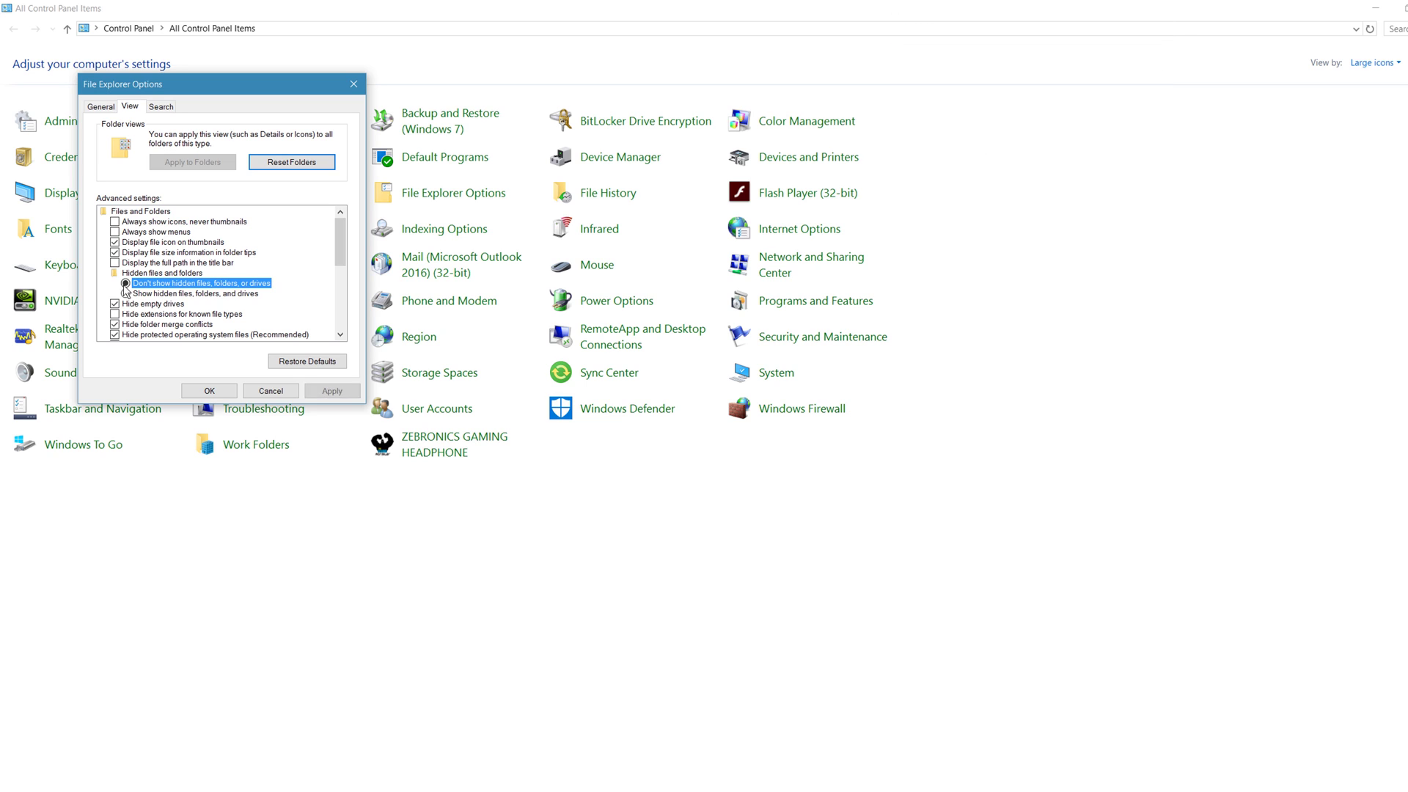
click(327, 393)
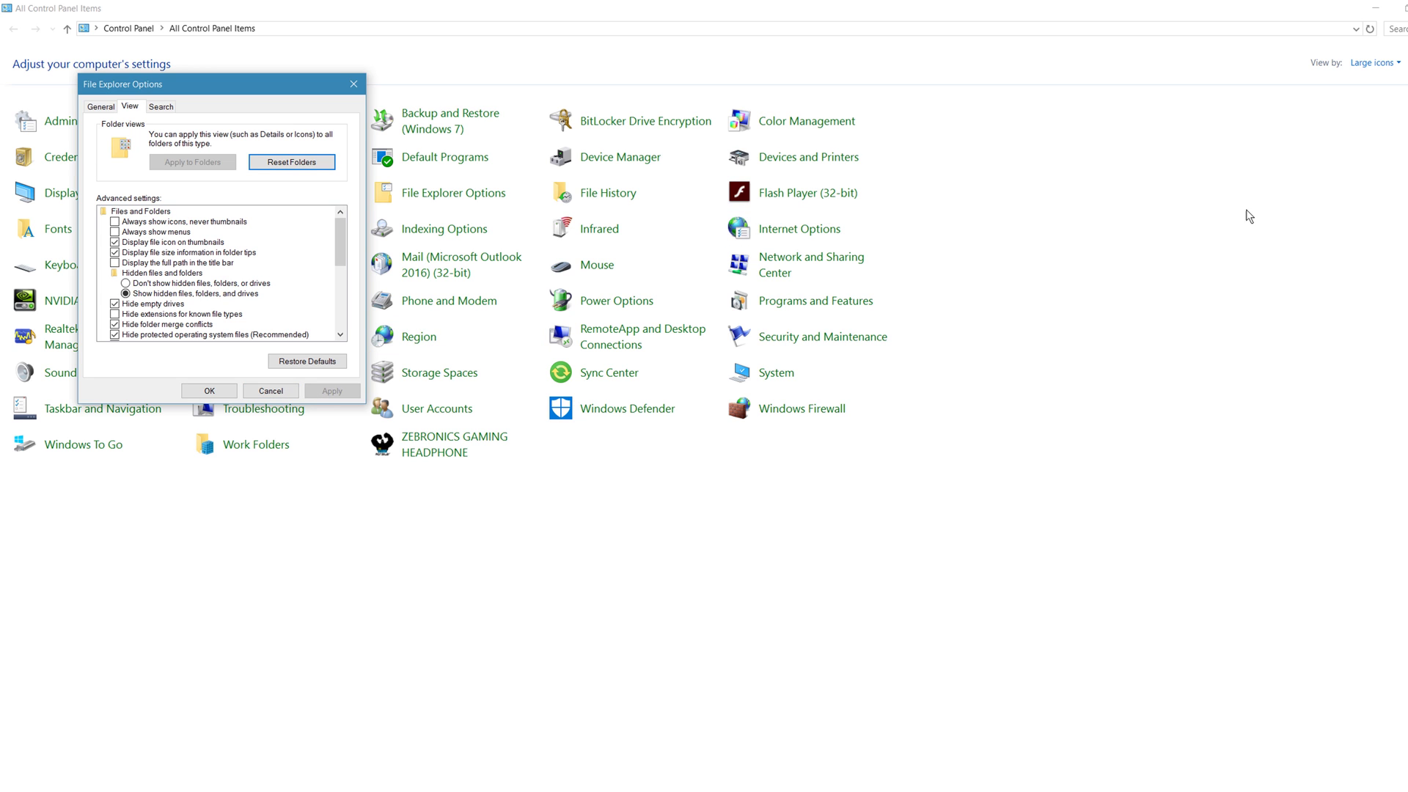
click(354, 83)
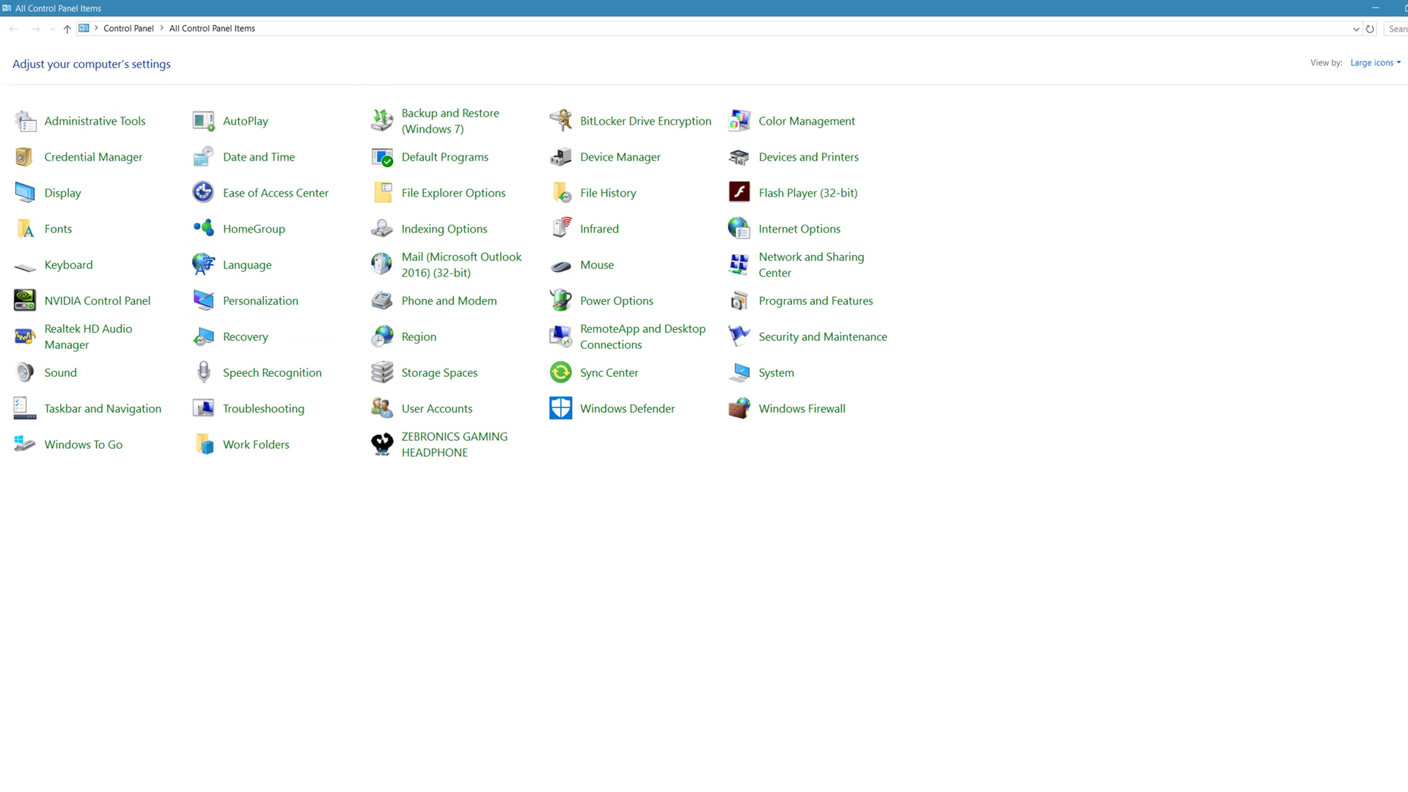
click(1393, 11)
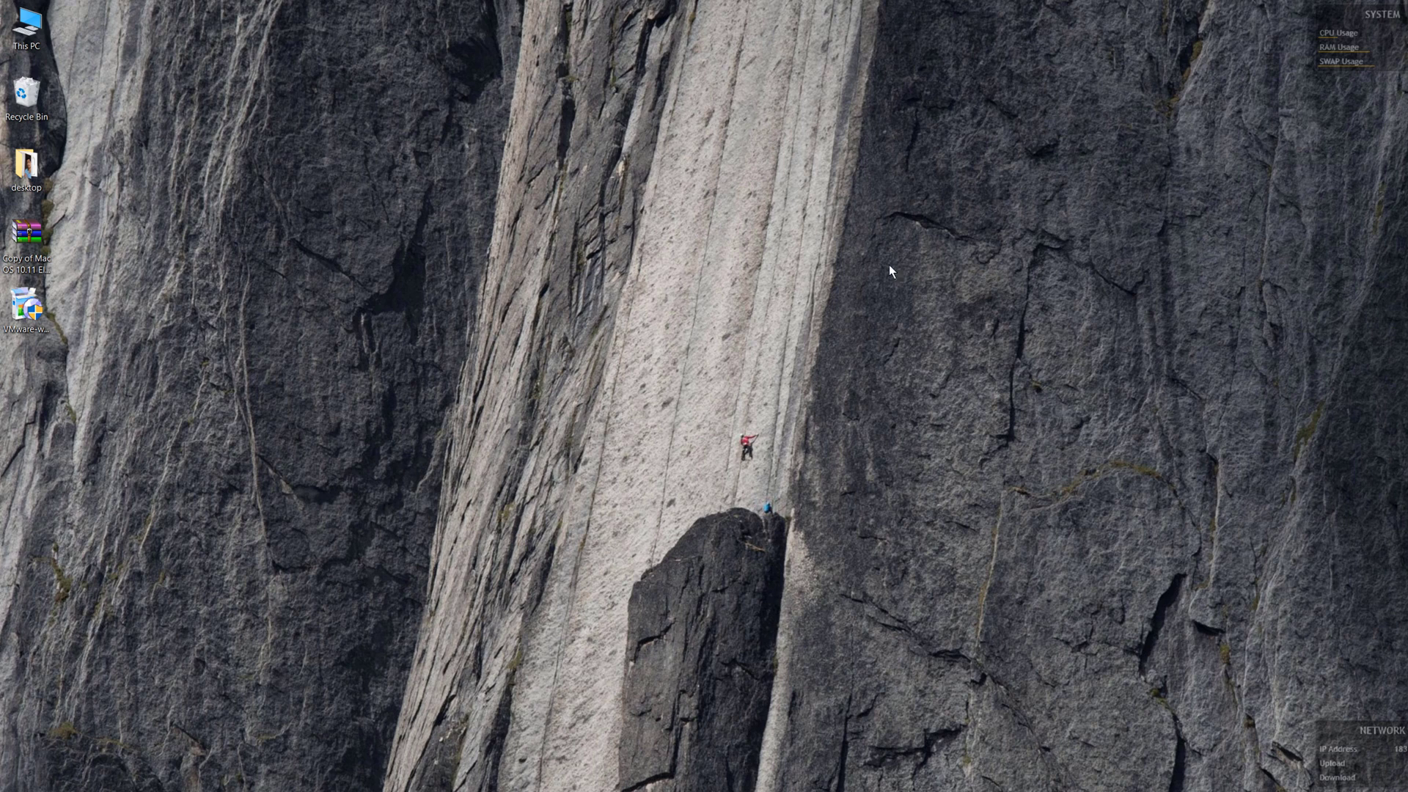
Open the current user's profile folder inside Users on Local Disk (C:) in File Explorer
key(super+e)
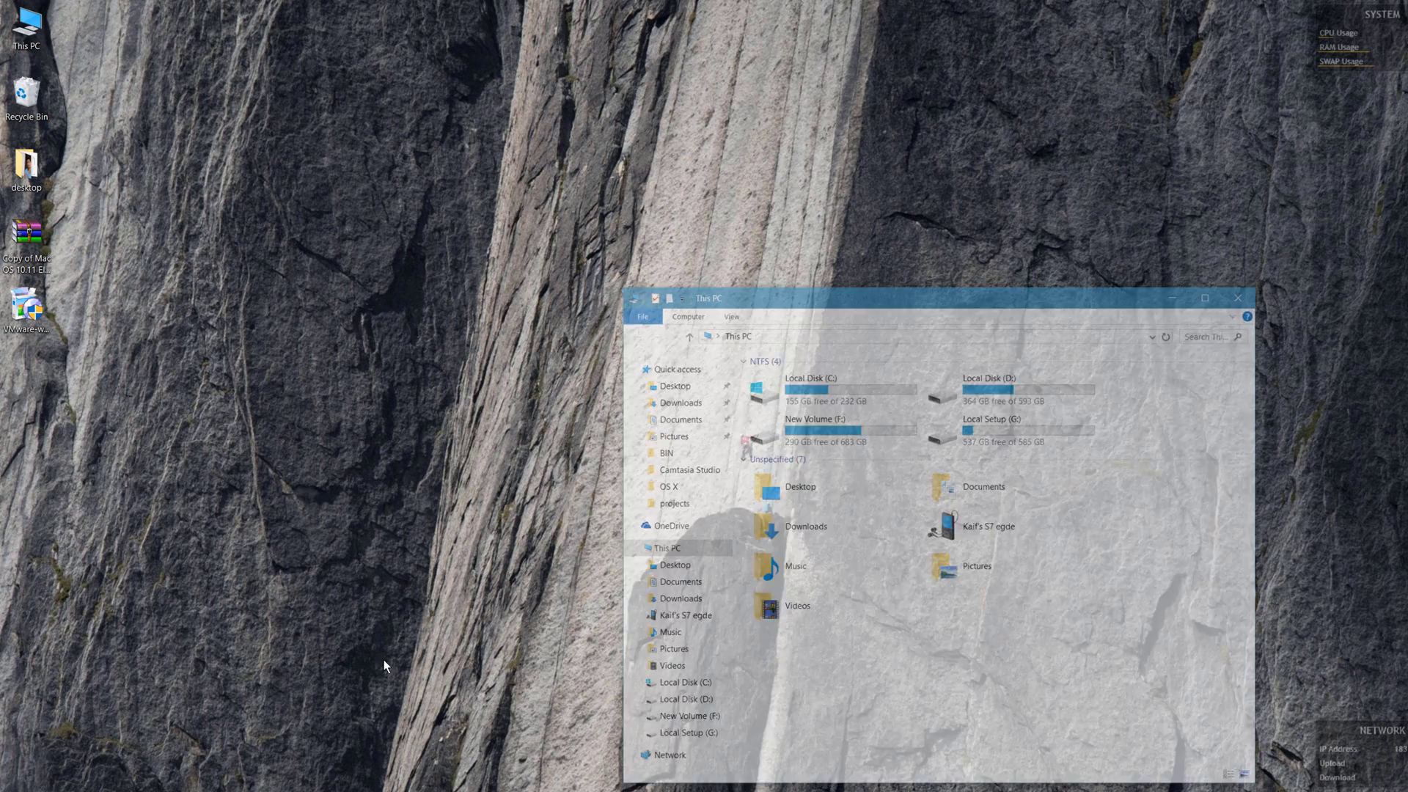
drag(862, 288, 617, 163)
click(435, 561)
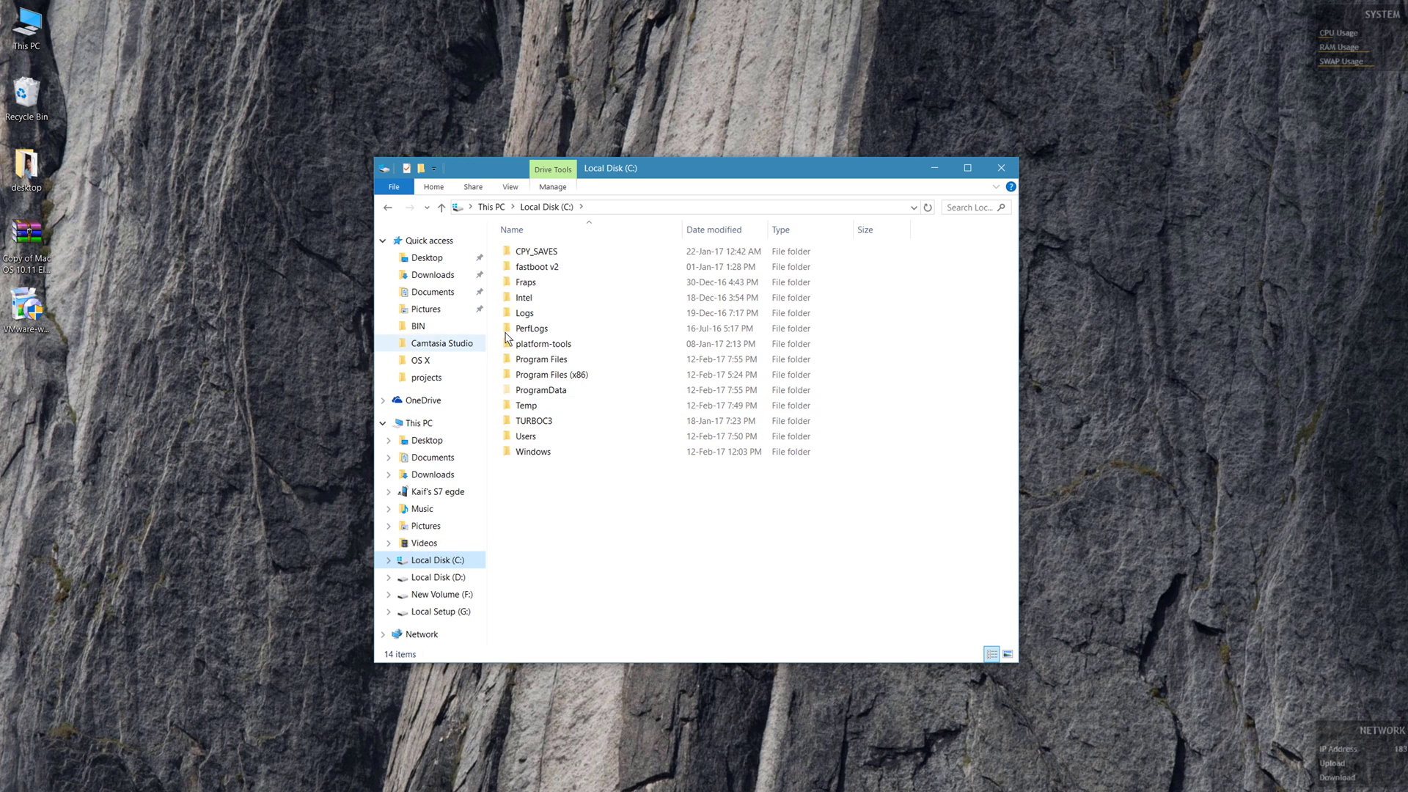
click(521, 437)
double_click(522, 437)
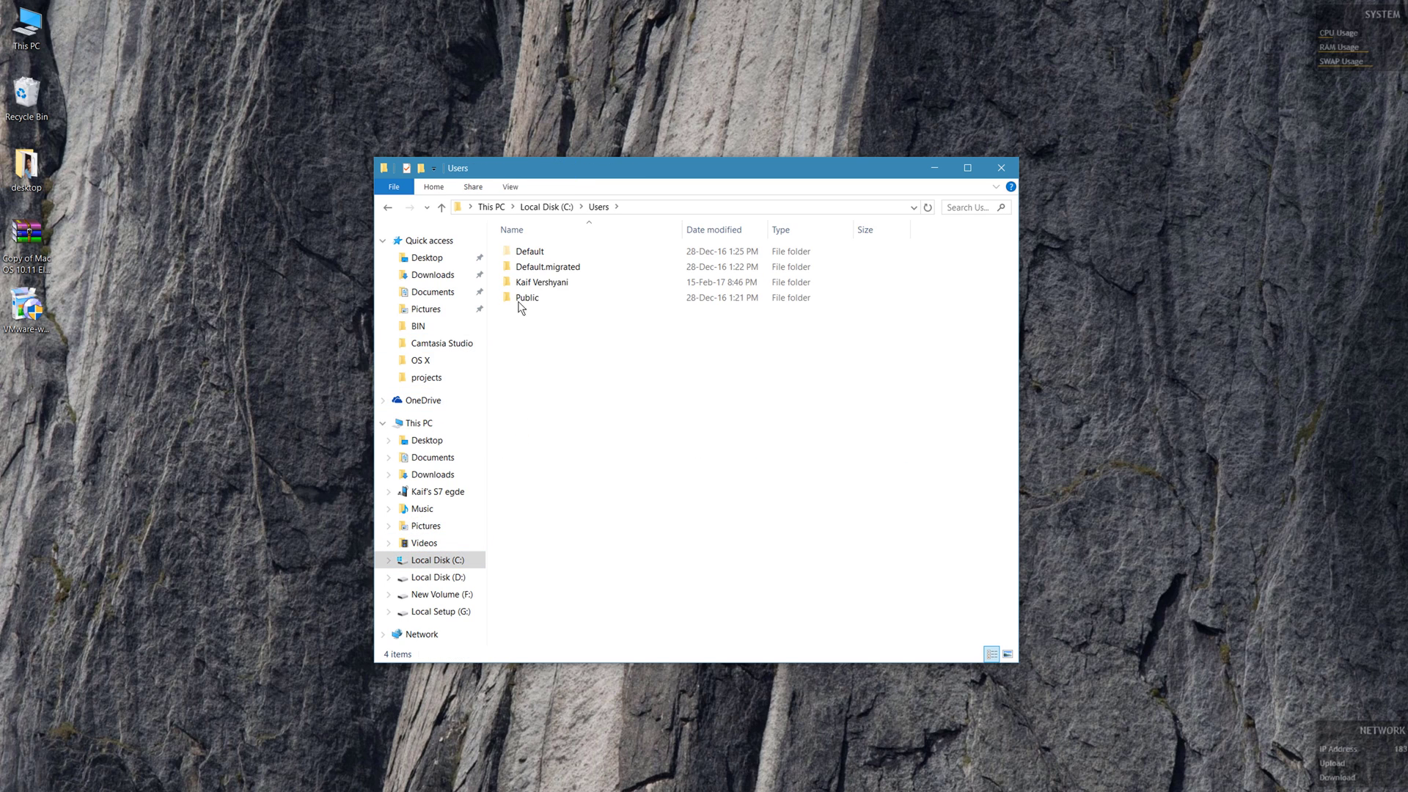
double_click(528, 283)
Open the VMware folder inside AppData\Roaming of the user's profile
click(543, 269)
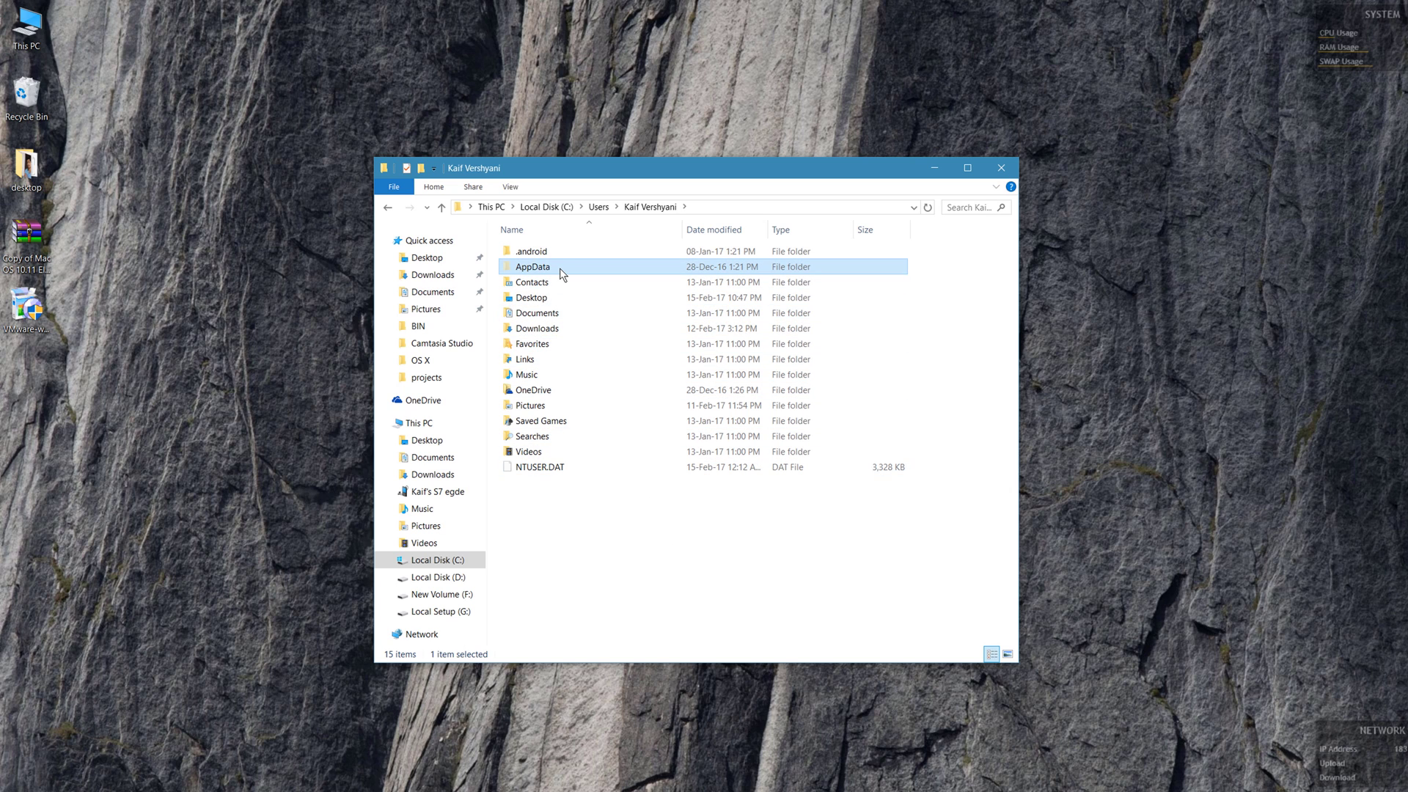
double_click(560, 267)
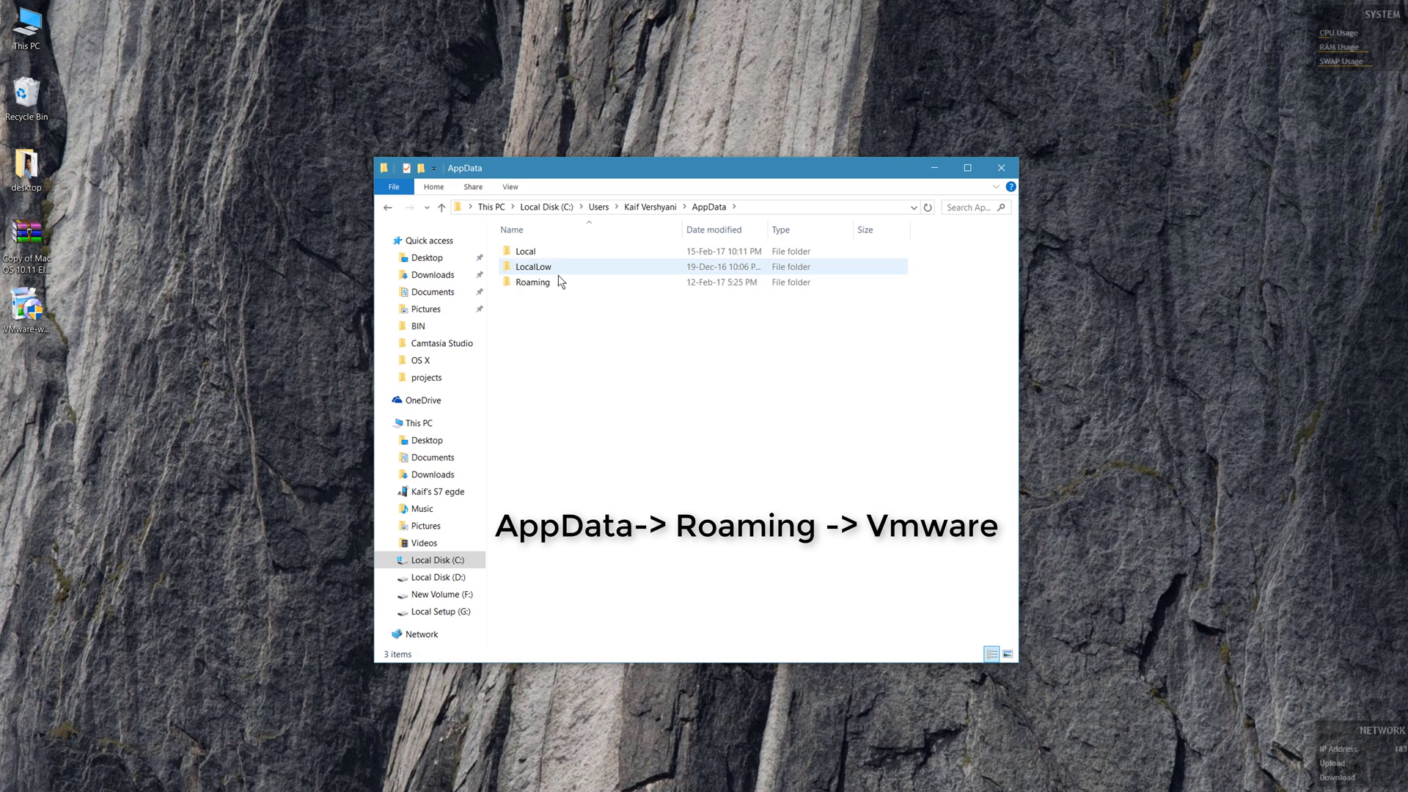
double_click(557, 281)
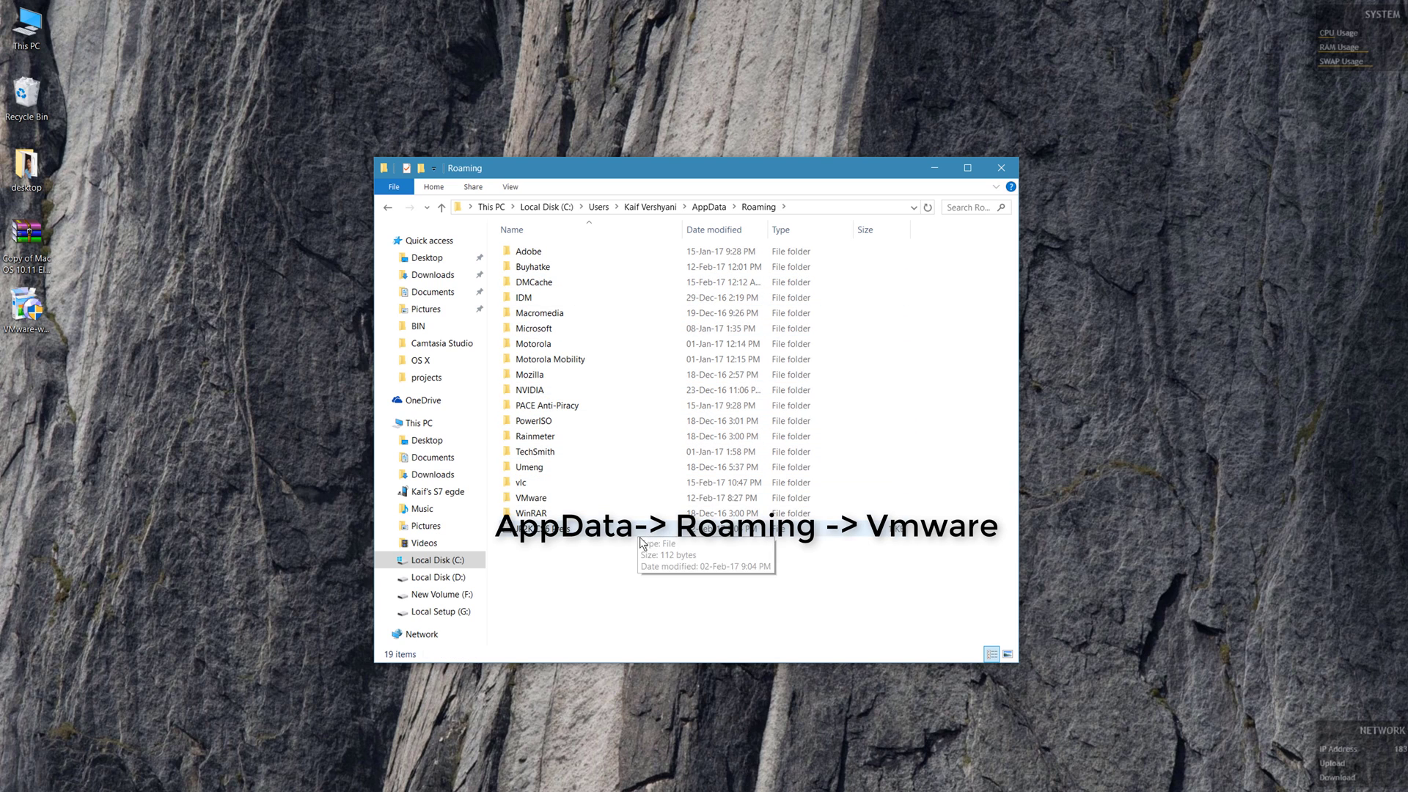
click(619, 497)
double_click(619, 498)
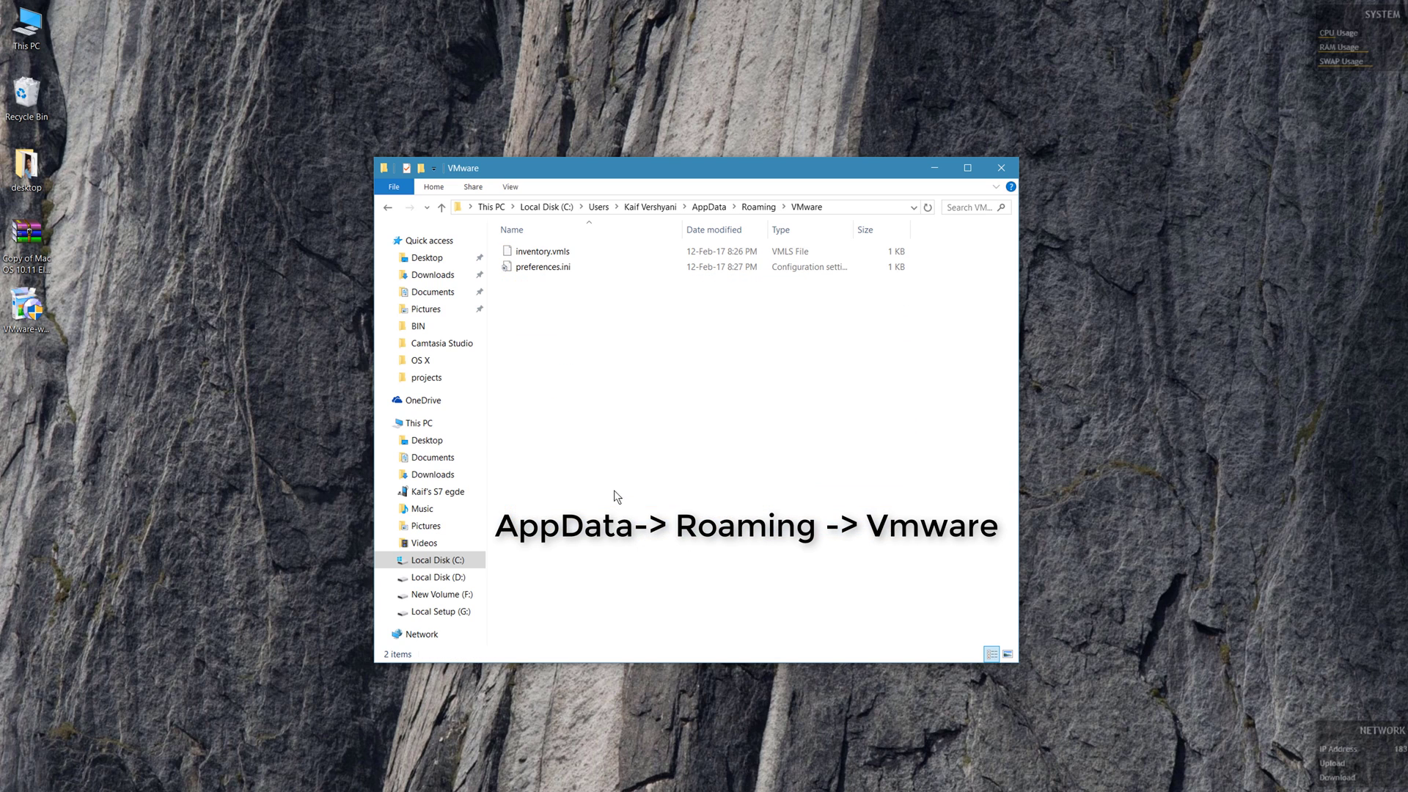
Open the preferences.ini file for editing in Notepad
right_click(579, 271)
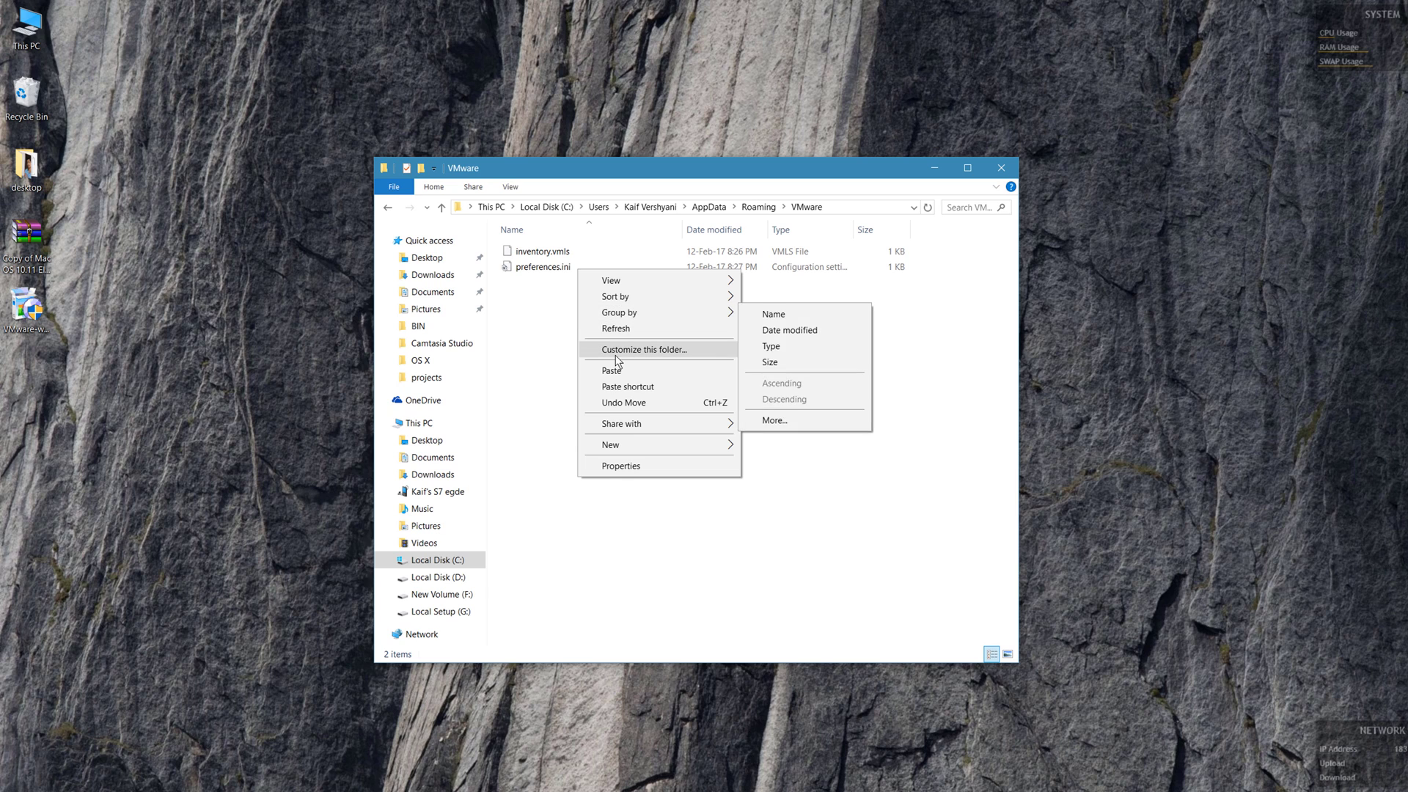
click(538, 287)
right_click(540, 267)
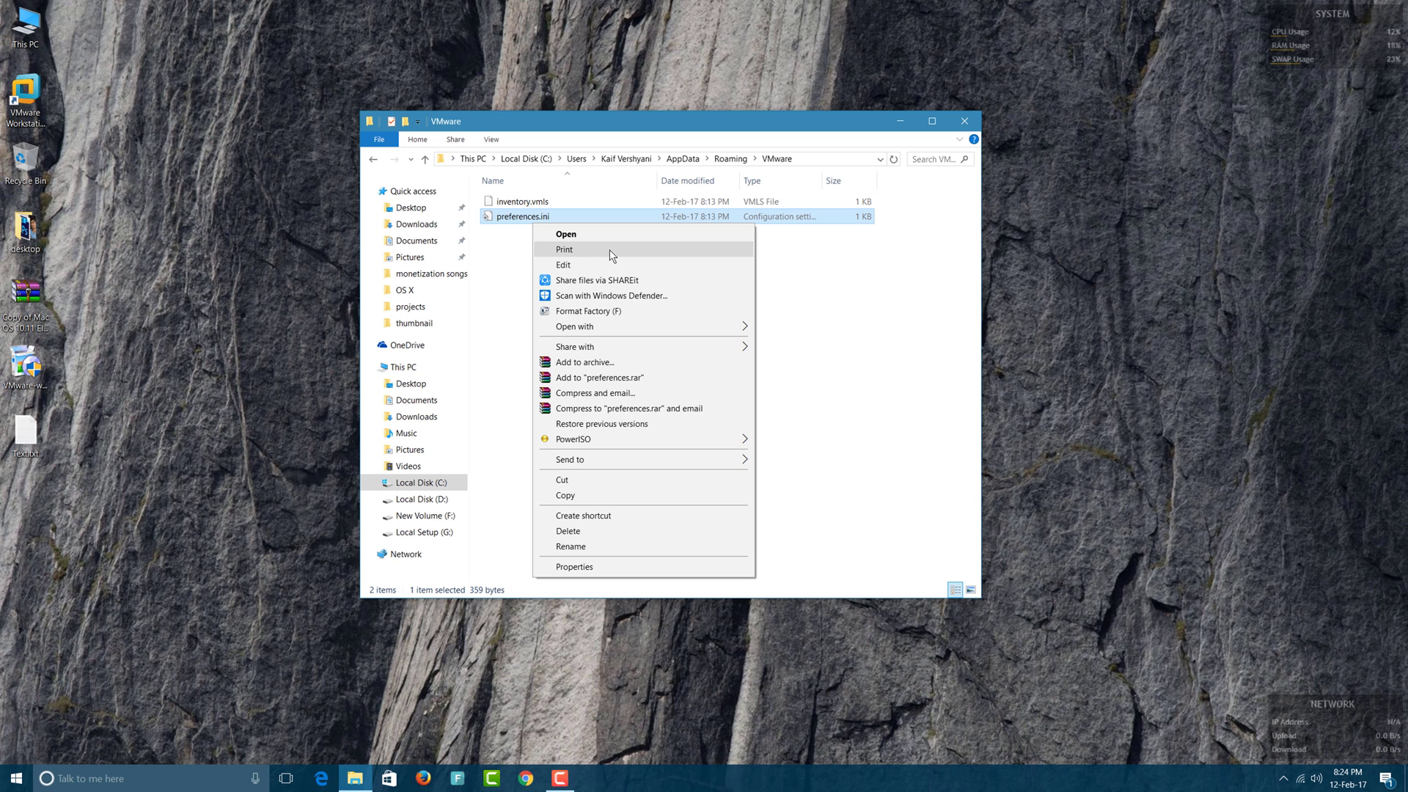
click(615, 262)
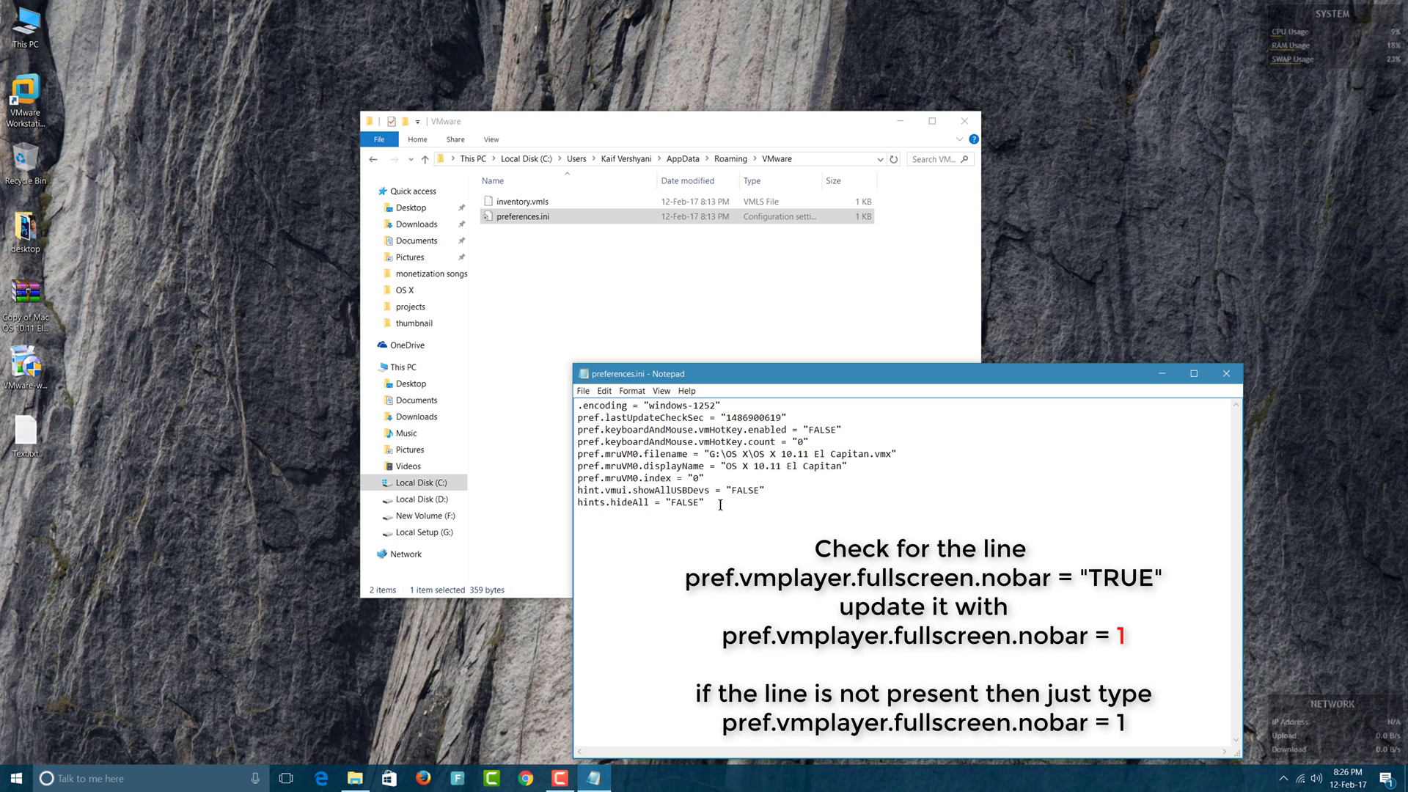
Add the line pref.vmplayer.fullscreen.nobar = 1 at the end of preferences.ini and save the file
key(Return)
text(pre)
text(f.vmplayer.fullscreen.nobar = 1)
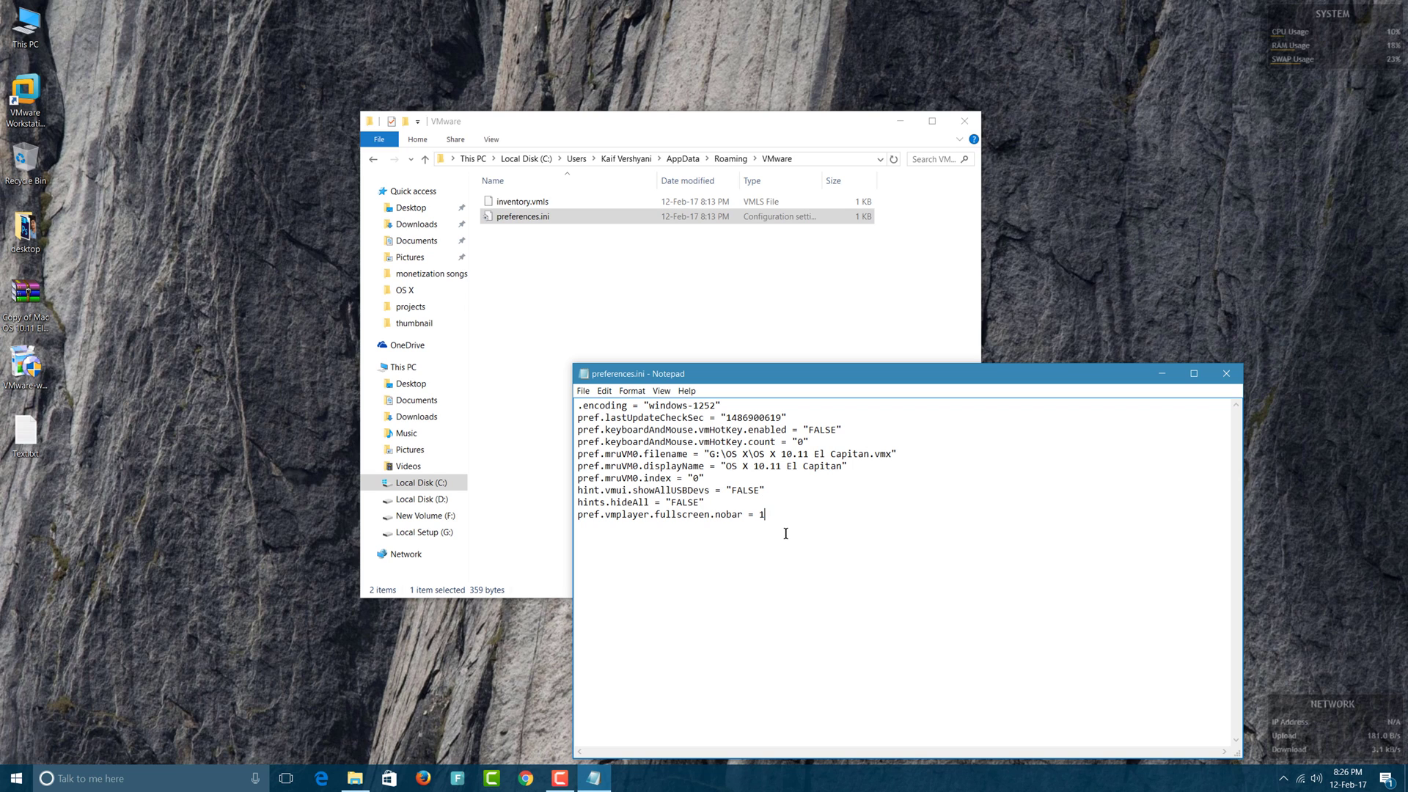
click(583, 391)
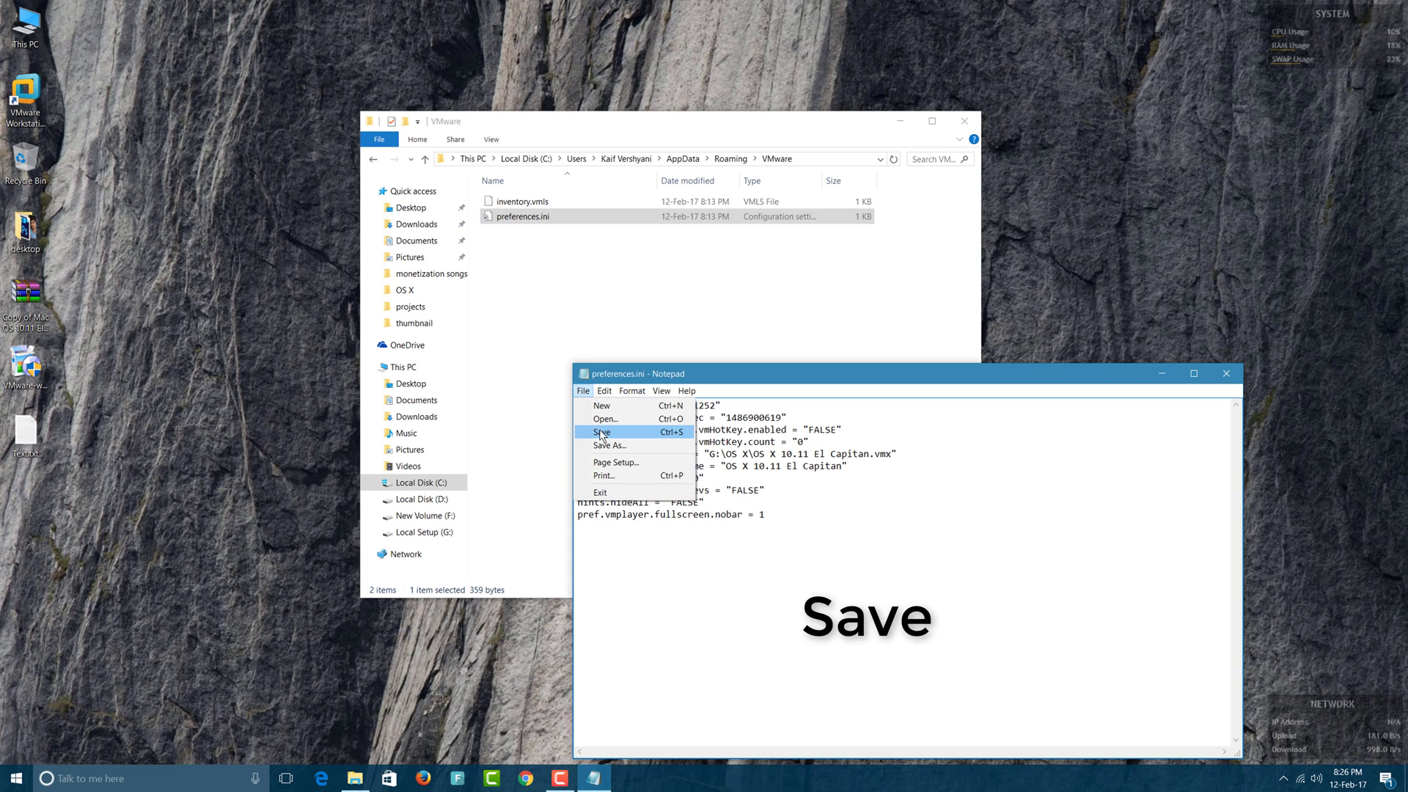
click(602, 434)
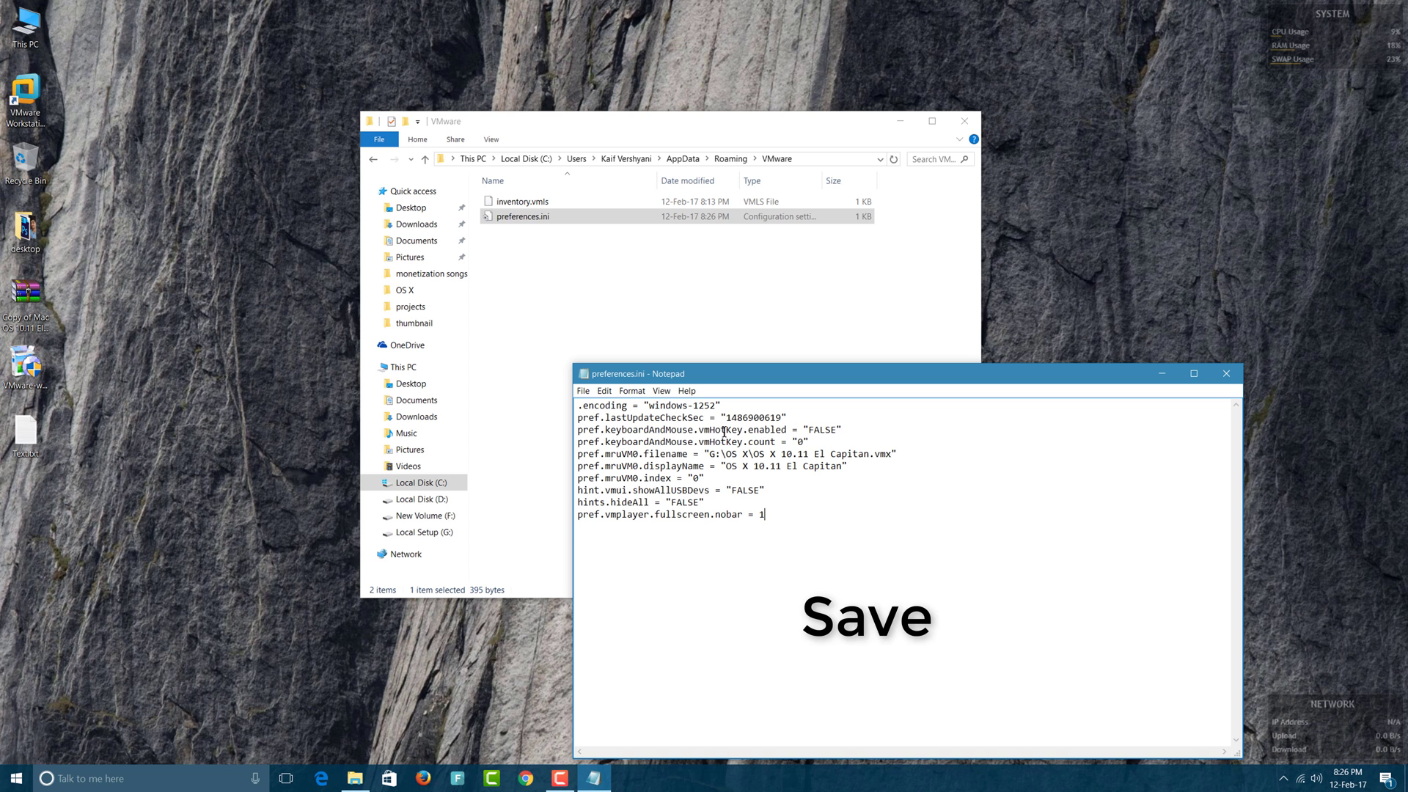
Close Notepad and the VMware folder window, and refresh the desktop
click(1227, 374)
click(964, 121)
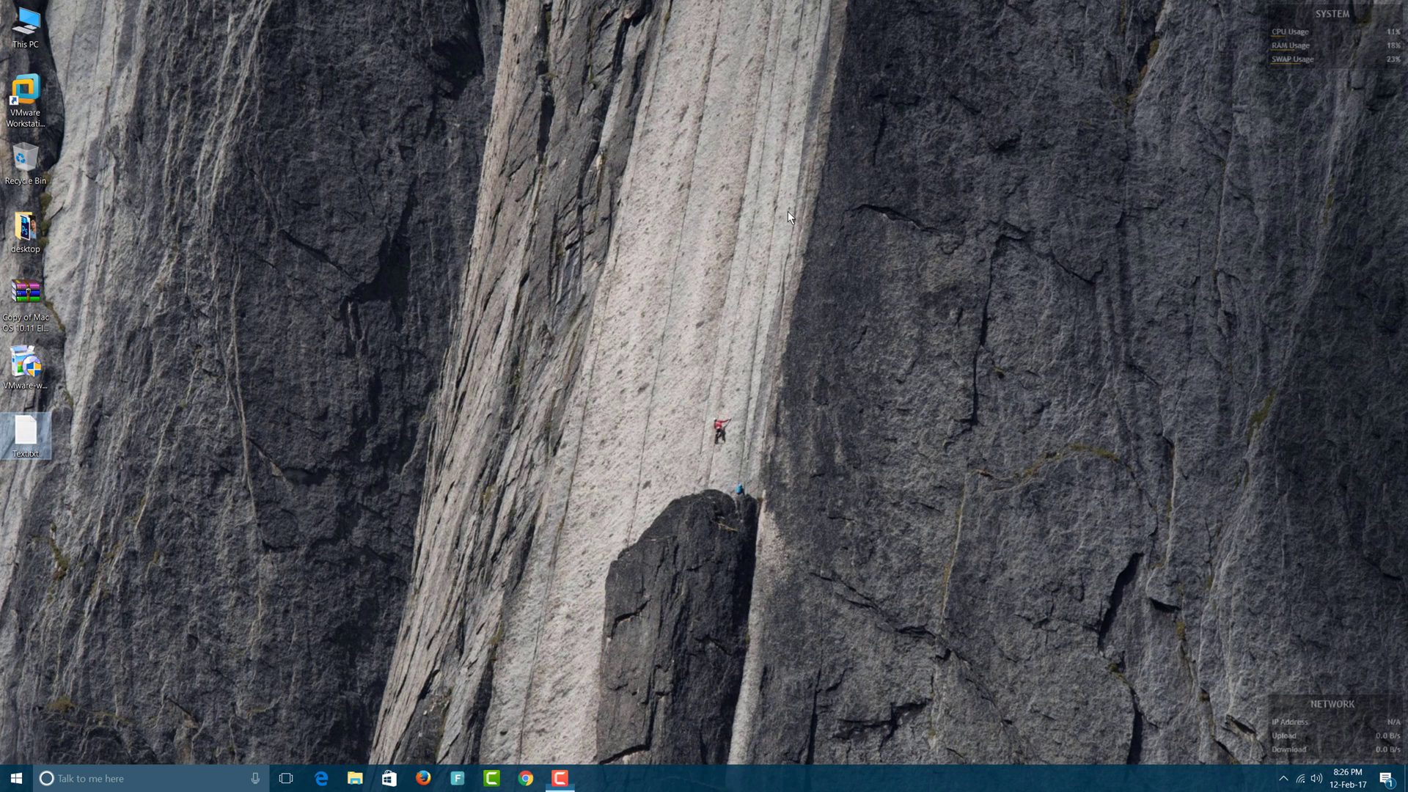
right_click(788, 212)
click(814, 253)
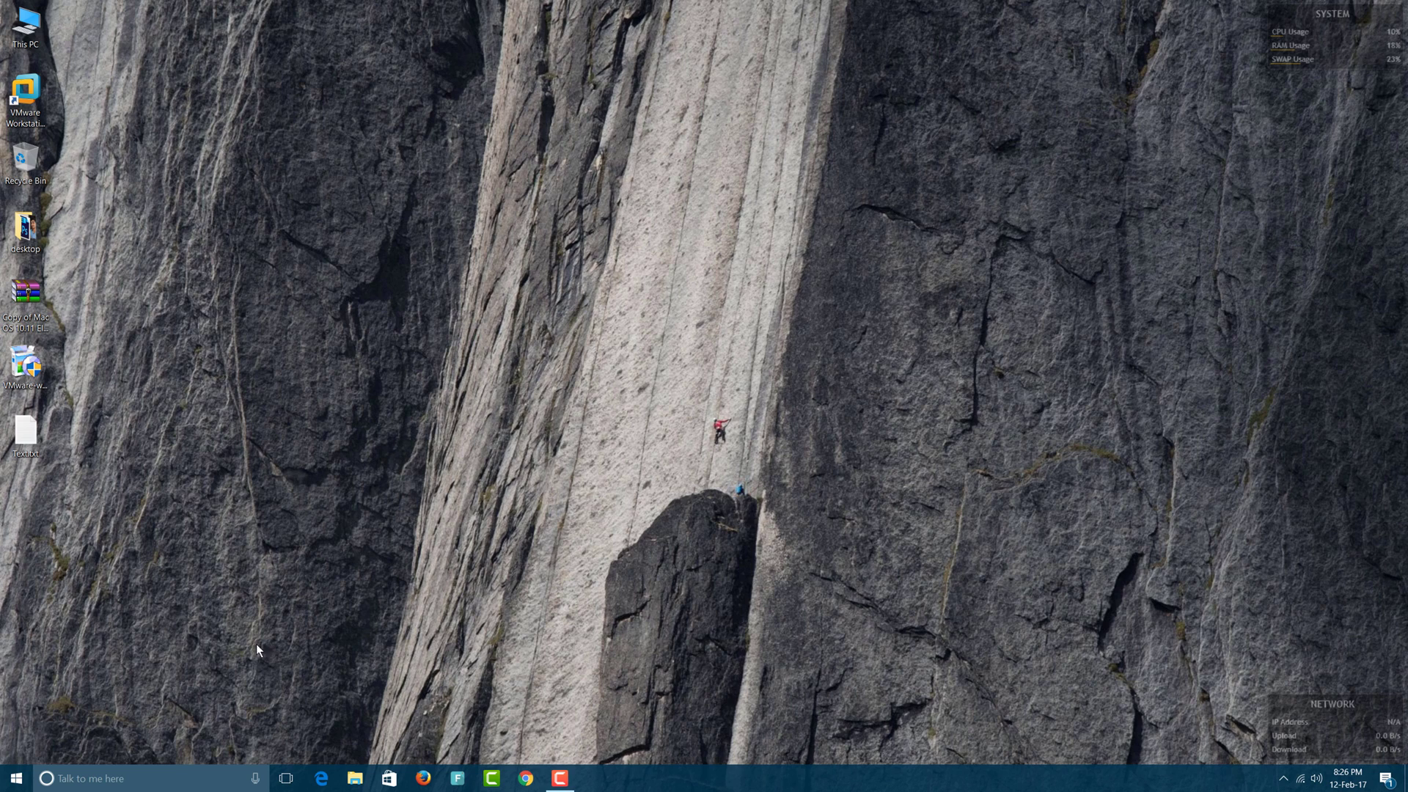
Launch VMware Workstation 12 Player and start the OS X 10.11 El Capitan virtual machine
click(18, 778)
click(124, 318)
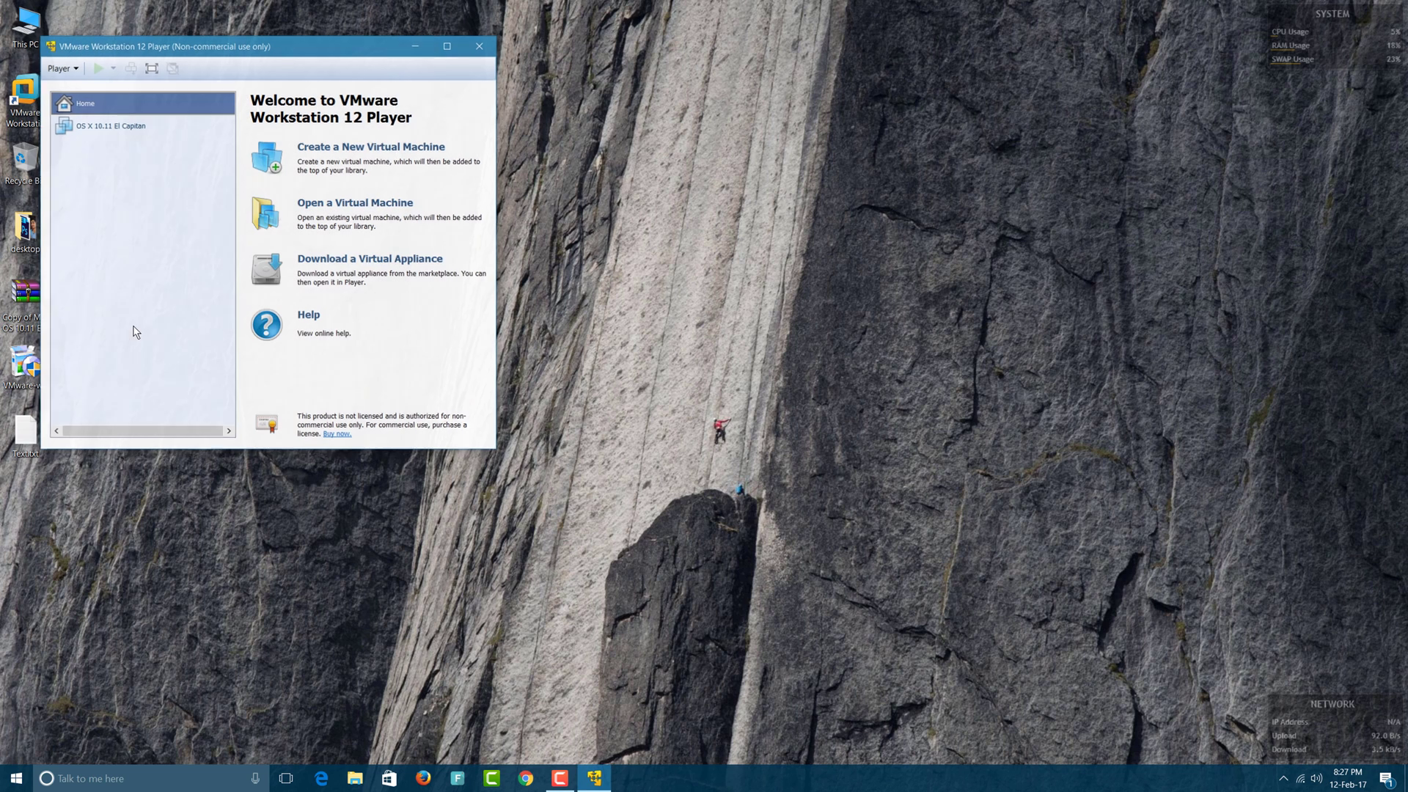
click(142, 130)
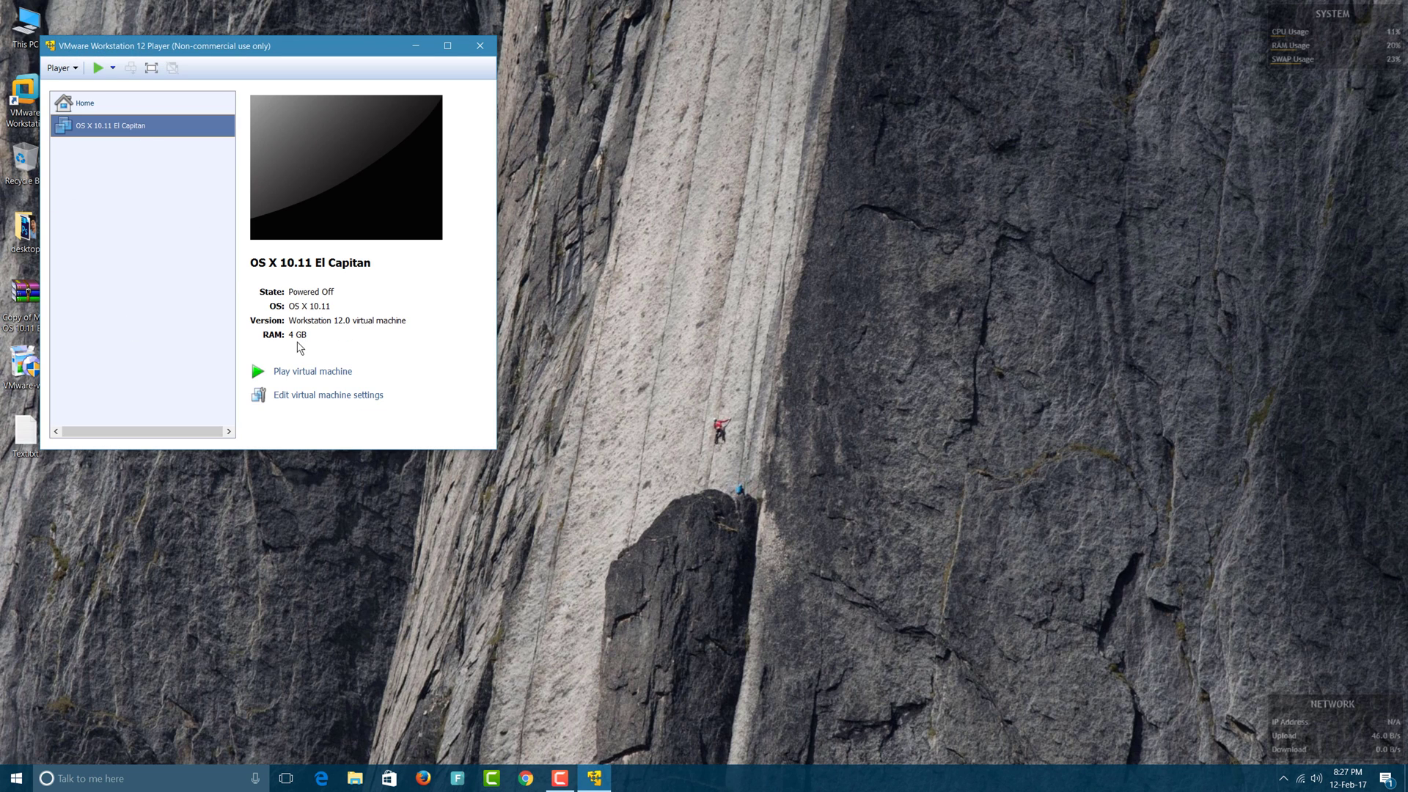
click(308, 374)
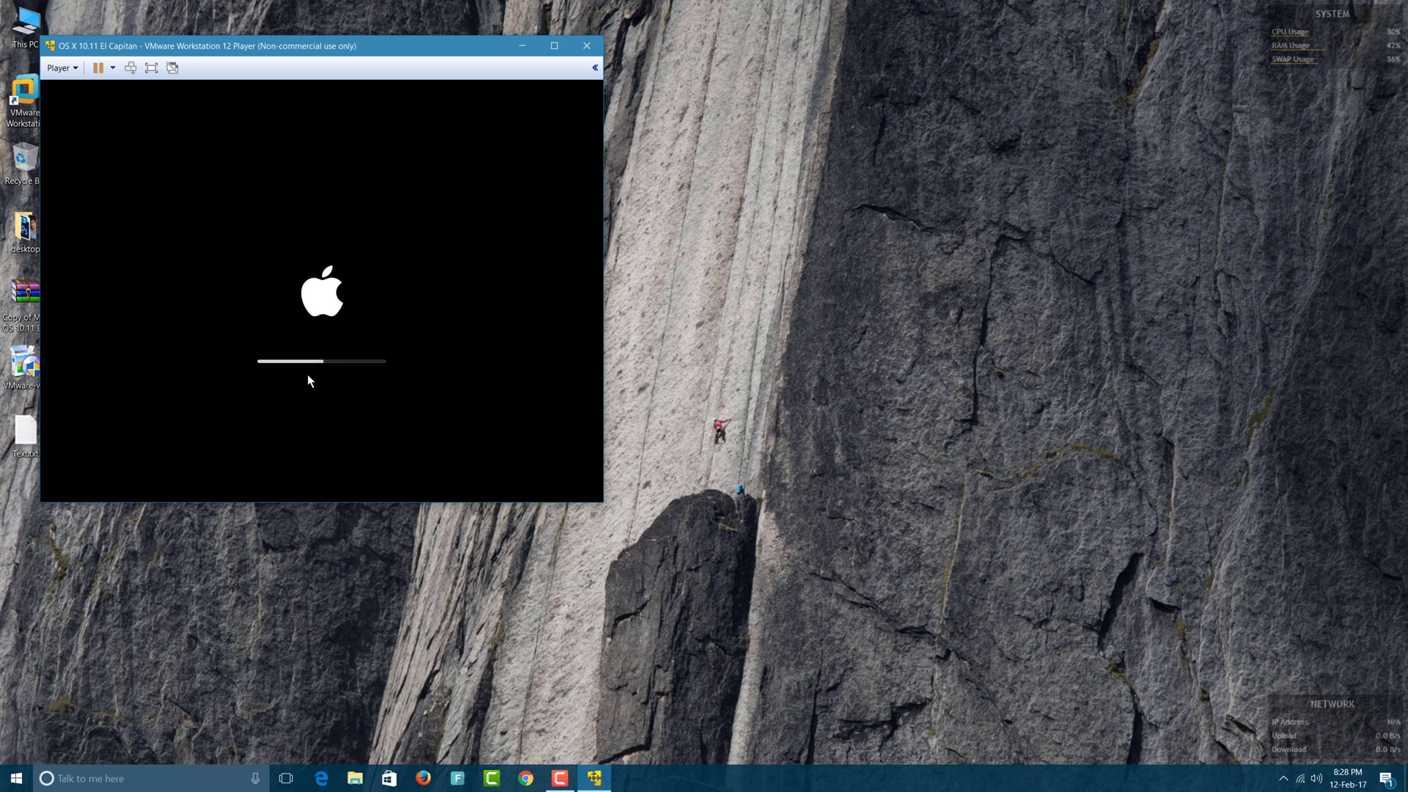
Log in to the OS X user account by entering the account password
click(307, 374)
text(********)
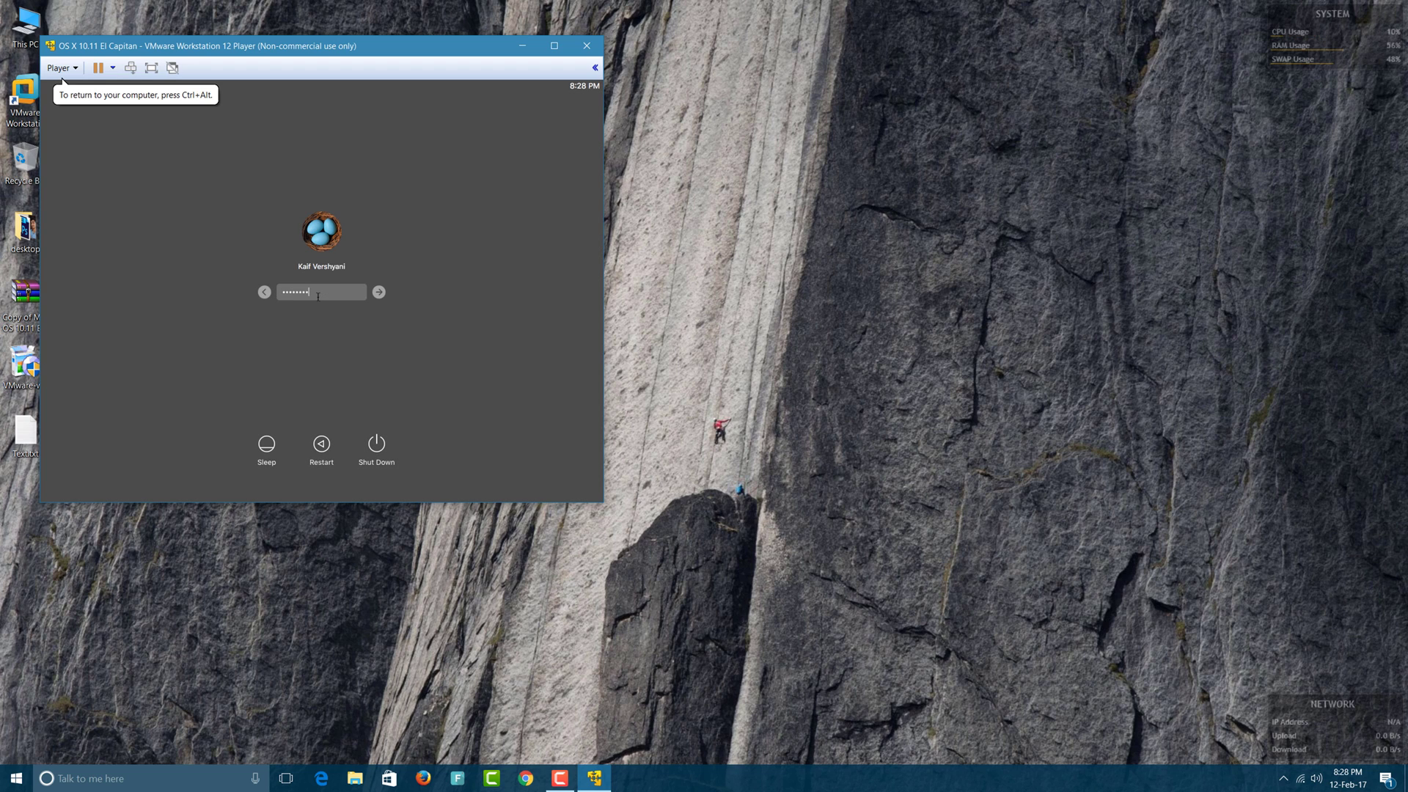
key(Return)
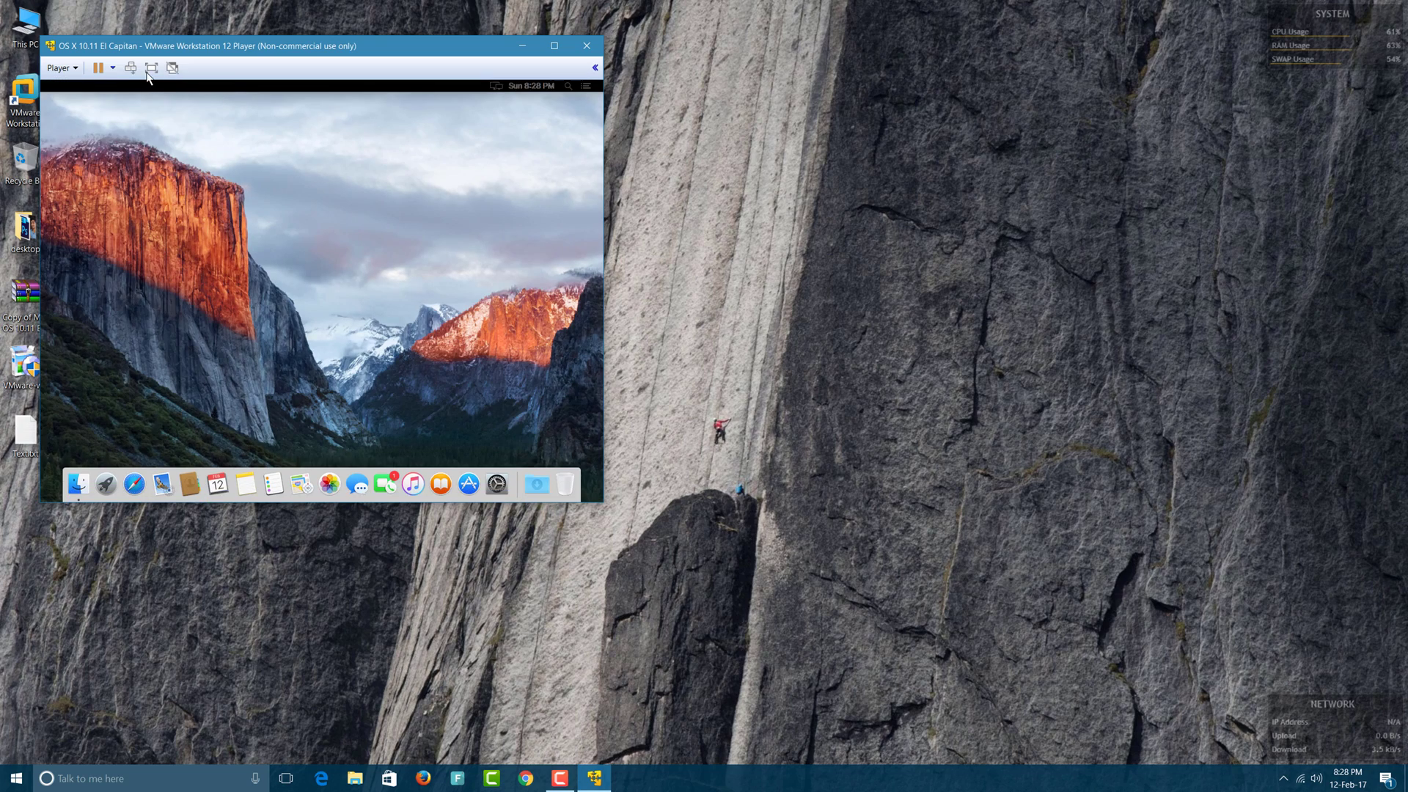
Switch the virtual machine to full screen and launch Messages in OS X
click(151, 68)
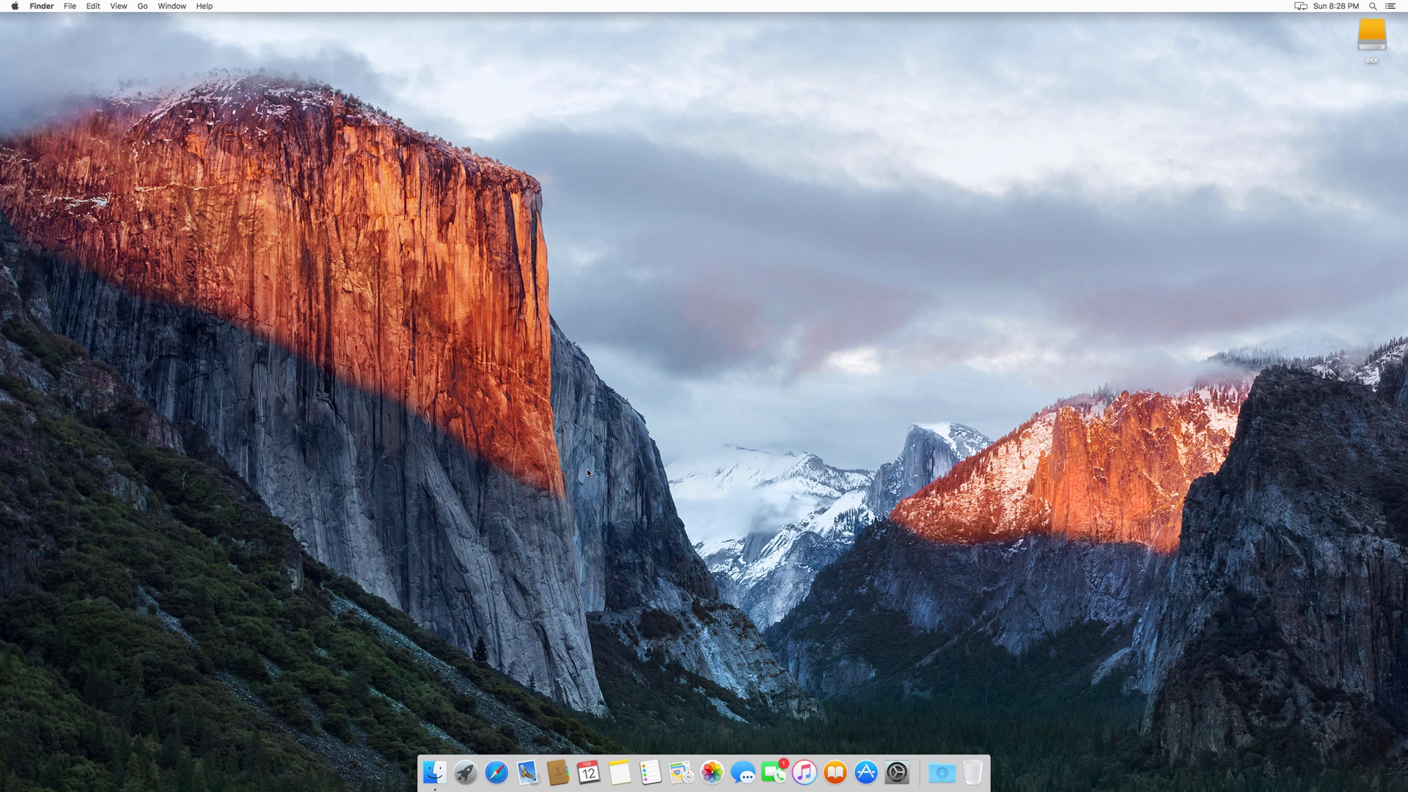
click(743, 772)
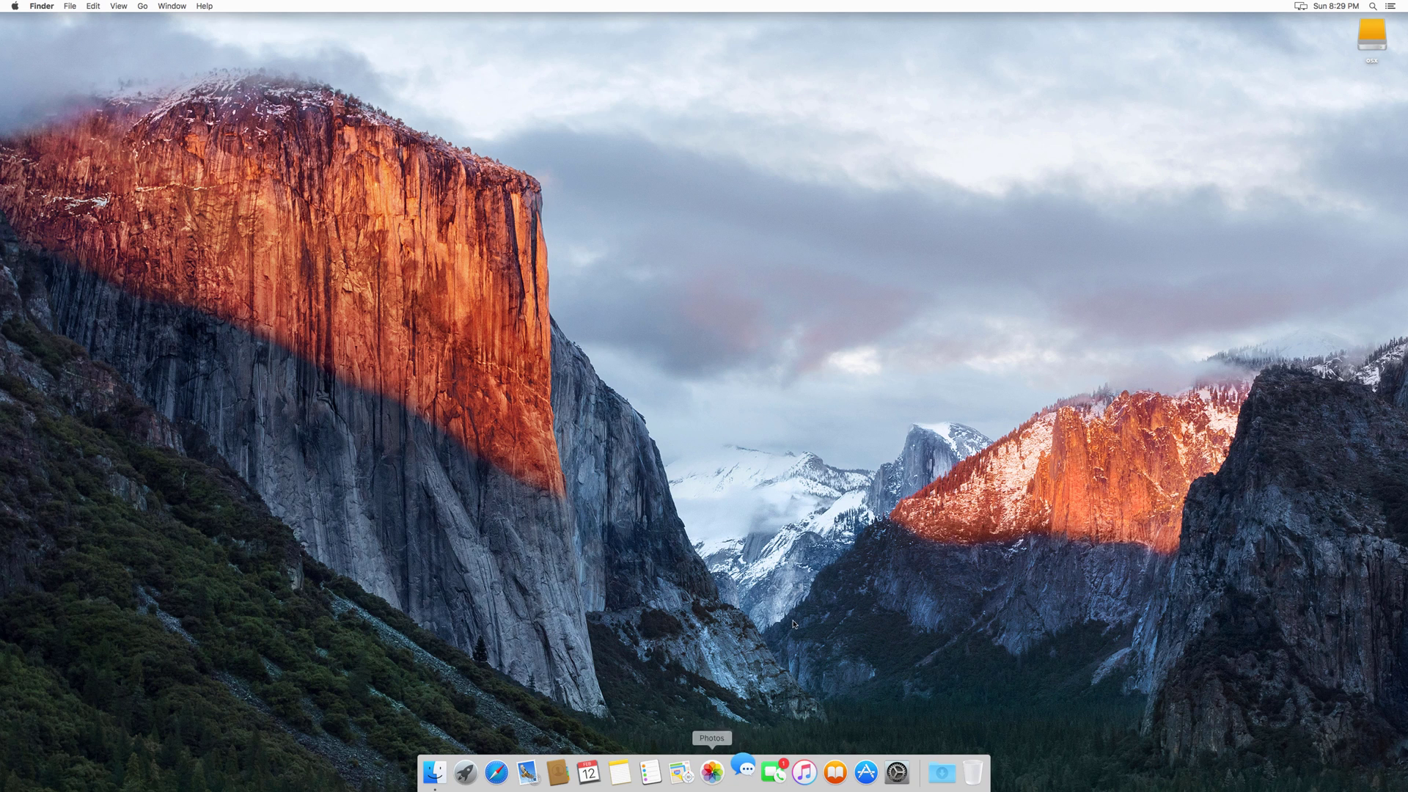